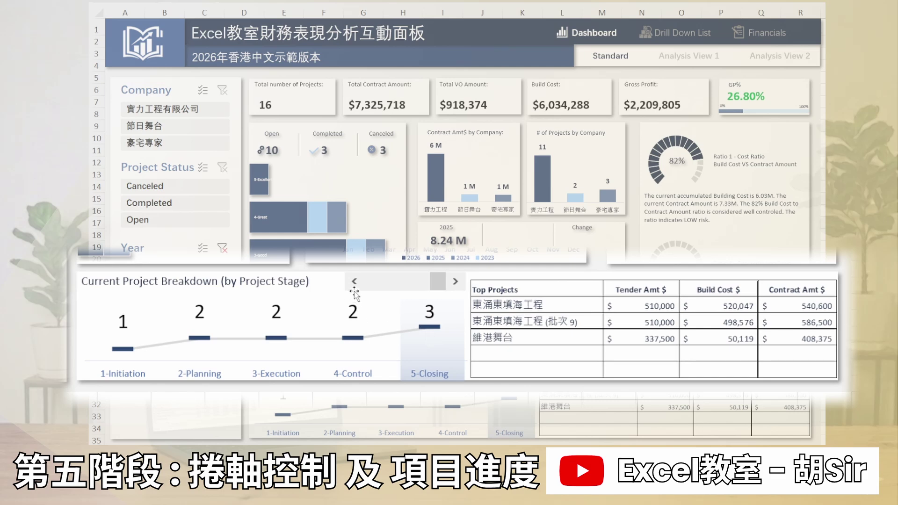
# Step: Browse the Current Project Breakdown back through 4-Control to 3-Execution and forward again to compare the Top Projects for each stage
pyautogui.click(354, 281)
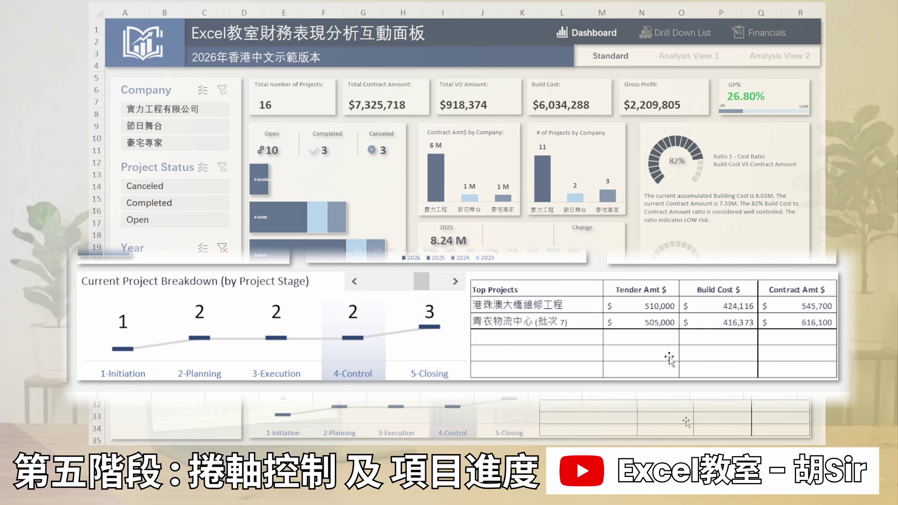
pyautogui.click(353, 281)
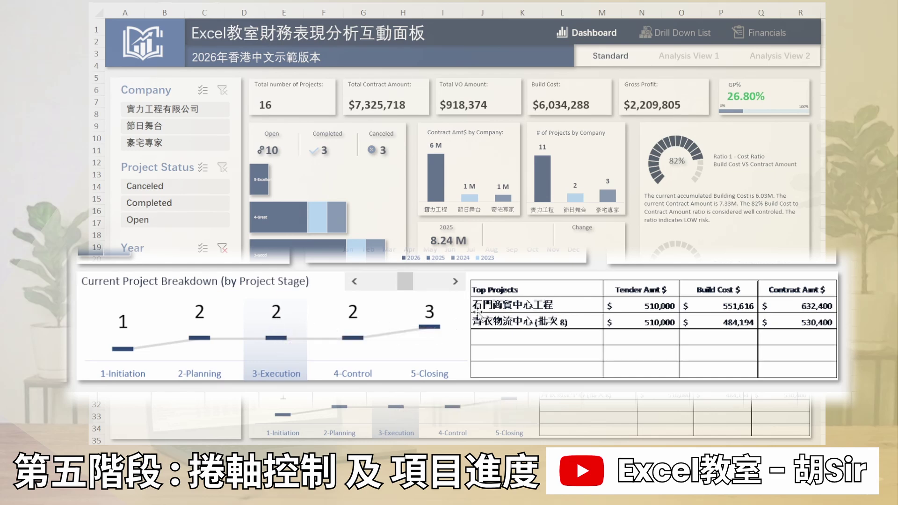
pyautogui.click(455, 282)
pyautogui.click(455, 281)
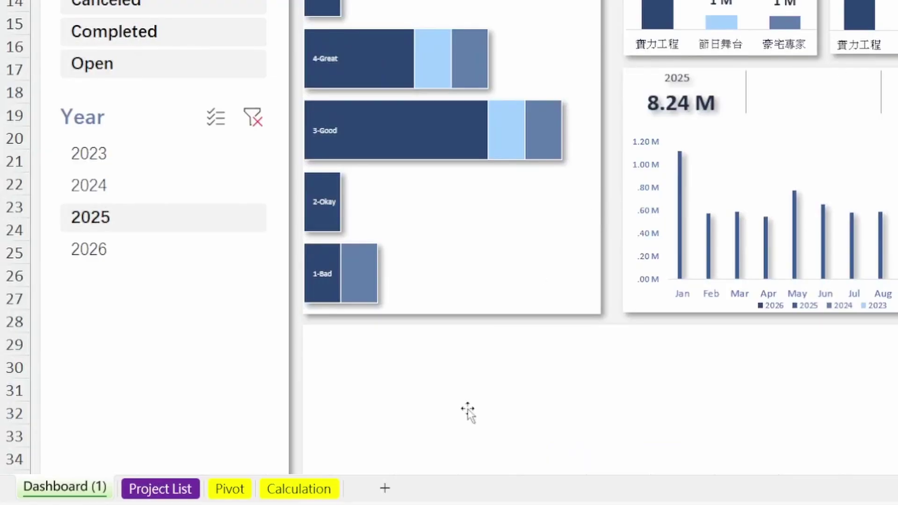
# Step: On the Pivot sheet, duplicate the total Final Contract Amount pivot table from A64:A65 to A67
pyautogui.click(228, 489)
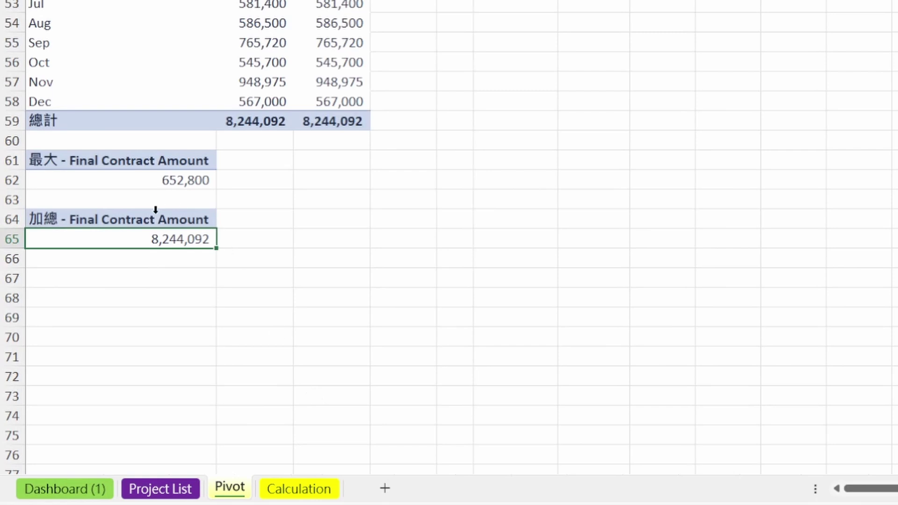
pyautogui.moveTo(153, 220); pyautogui.dragTo(151, 241)
pyautogui.hotkey('ctrl', 'c')
pyautogui.click(149, 273)
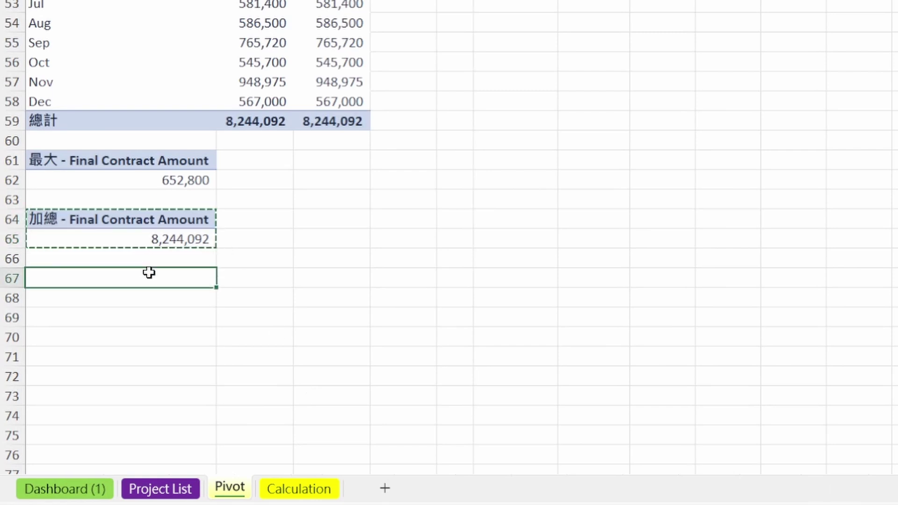
pyautogui.hotkey('ctrl', 'v')
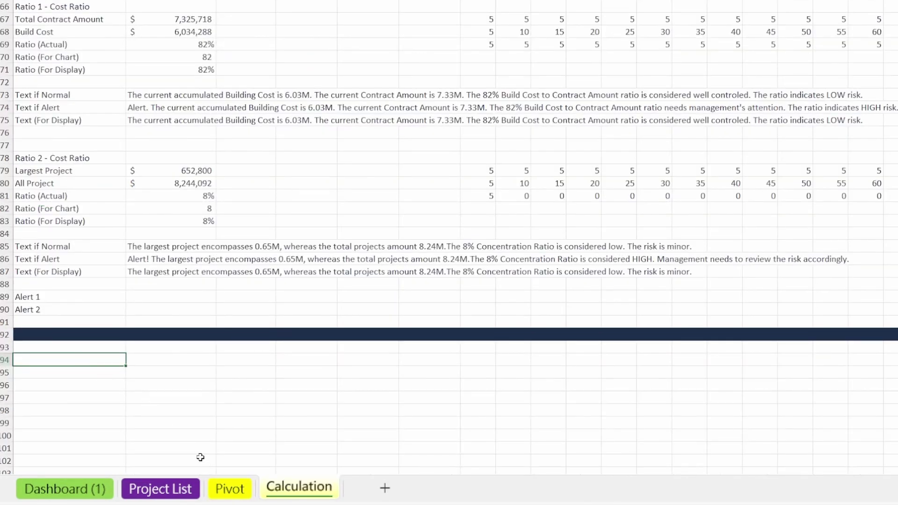
# Step: Copy the six project stage labels, 1-Initiation to 6-Closed, from Pivot A68:A73 to A94 on the Calculation sheet
pyautogui.click(233, 491)
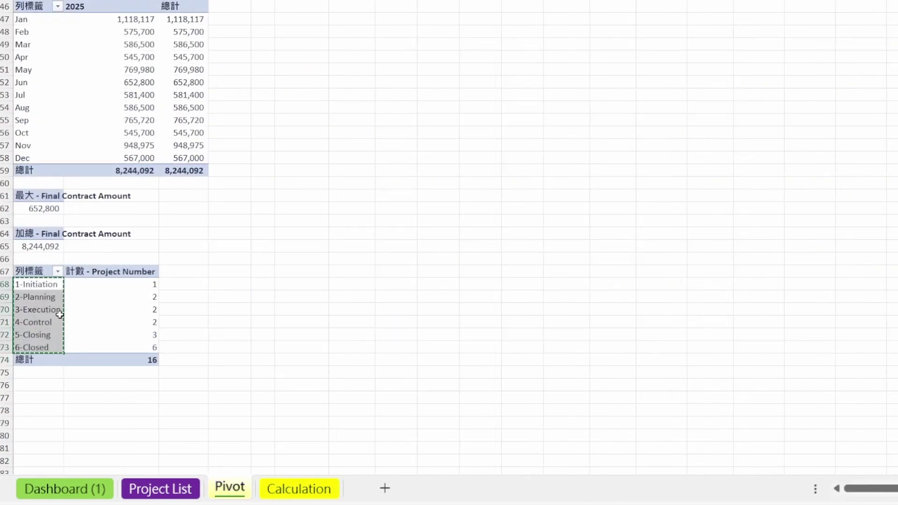
pyautogui.moveTo(50, 285); pyautogui.dragTo(44, 347)
pyautogui.click(299, 488)
pyautogui.hotkey('ctrl', 'v')
pyautogui.click(101, 361)
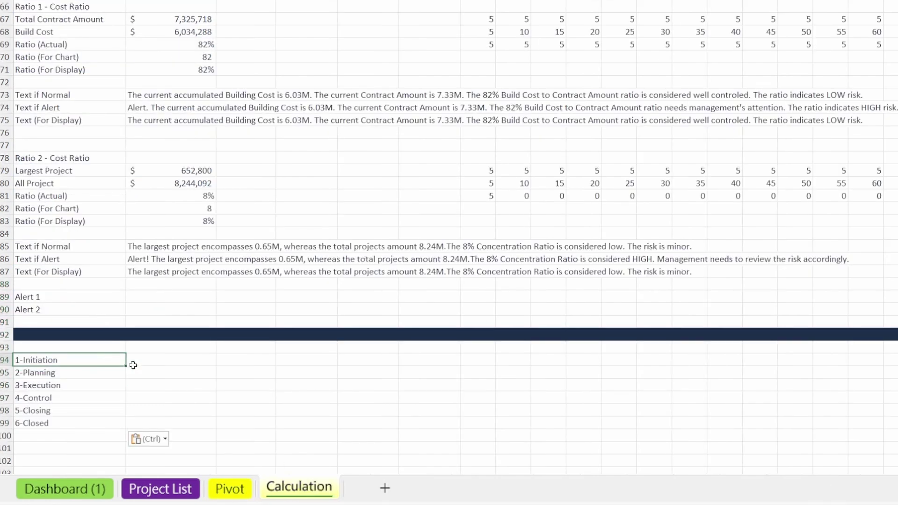
# Step: Enter a GETPIVOTDATA formula in Calculation B94 that retrieves the 1-Initiation project count from the Pivot sheet
pyautogui.click(182, 365)
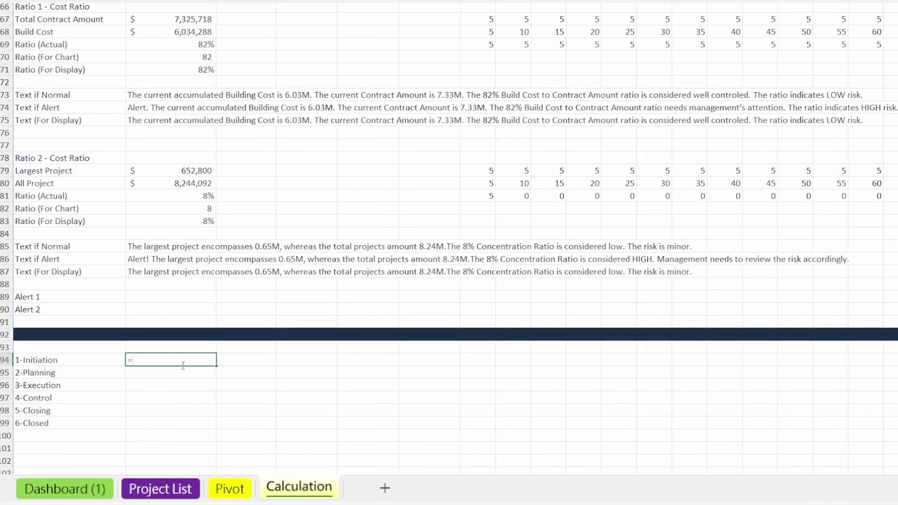
pyautogui.write('=')
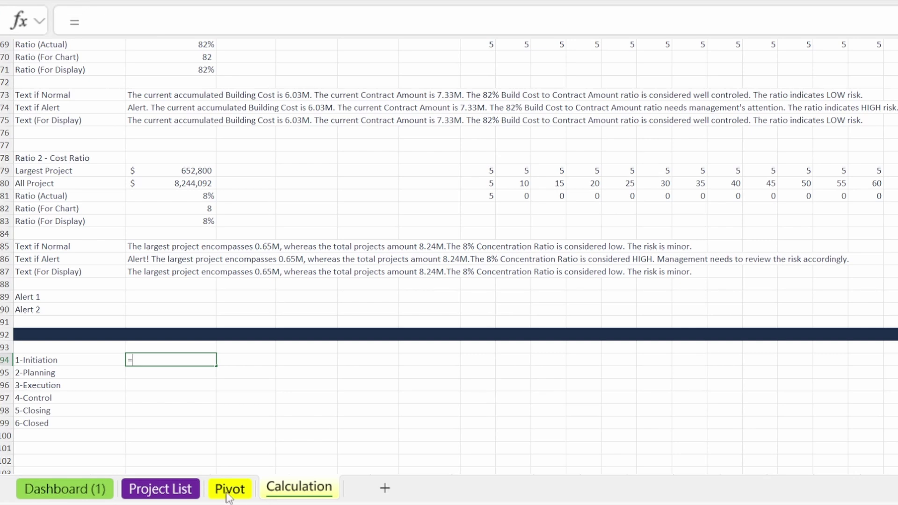
pyautogui.click(229, 489)
pyautogui.click(149, 281)
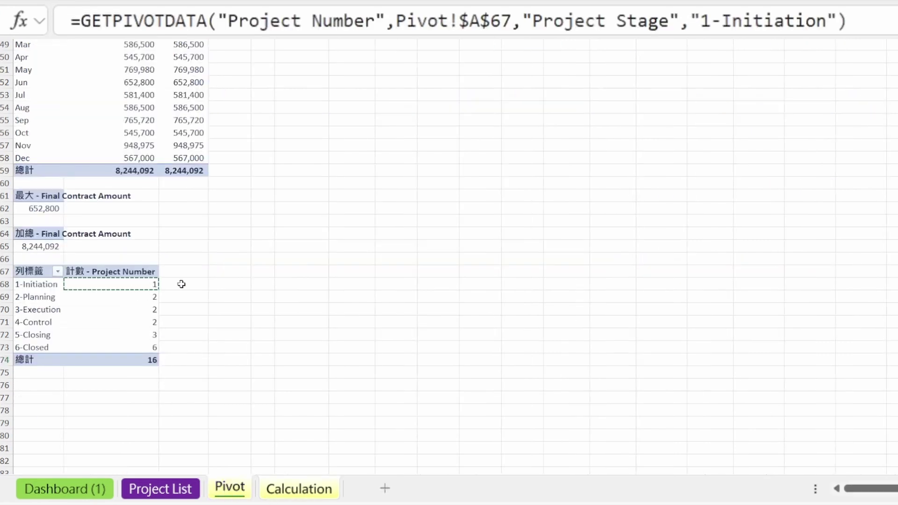
pyautogui.press('Return')
# Step: Replace the fixed "1-Initiation" item in B94's GETPIVOTDATA formula with a reference to cell A94
pyautogui.click(194, 363)
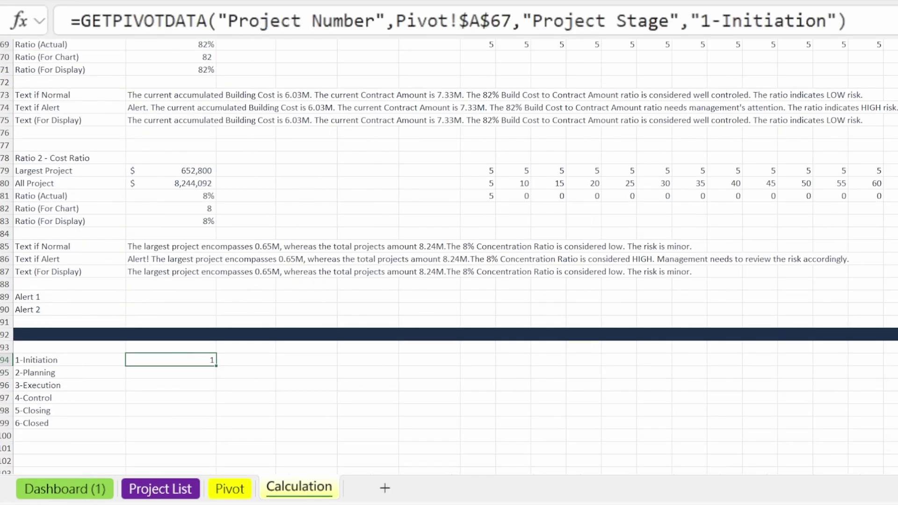
pyautogui.moveTo(692, 21); pyautogui.dragTo(841, 14)
pyautogui.press('BackSpace')
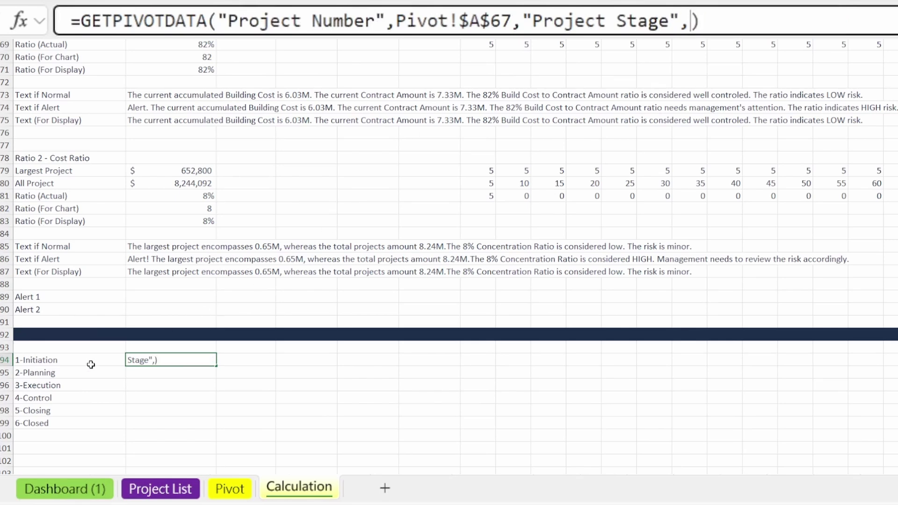
pyautogui.click(96, 360)
pyautogui.press('Return')
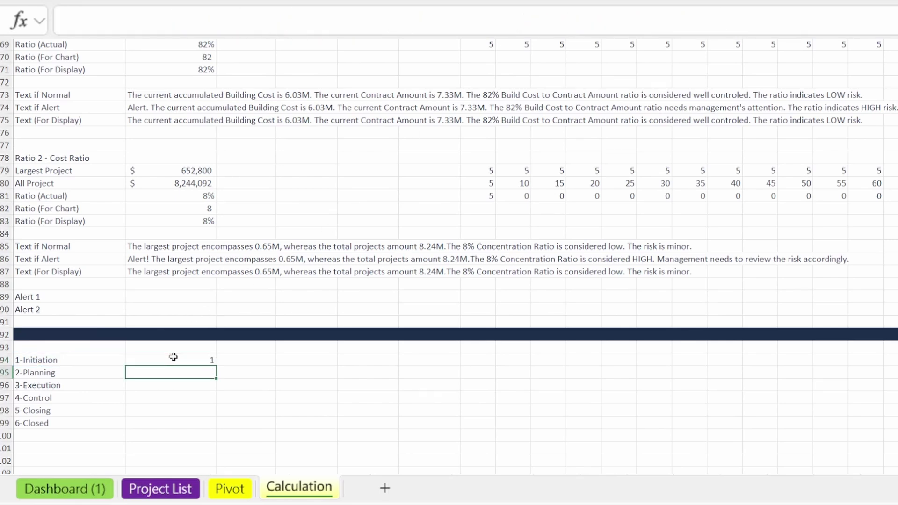
# Step: Copy the project count formula from B94 down to B99 for all the listed stages
pyautogui.click(174, 357)
pyautogui.hotkey('ctrl', 'c')
pyautogui.press('Left')
pyautogui.hotkey('ctrl', 'Down')
pyautogui.press('Right')
pyautogui.hotkey('ctrl', 'shift', 'Up')
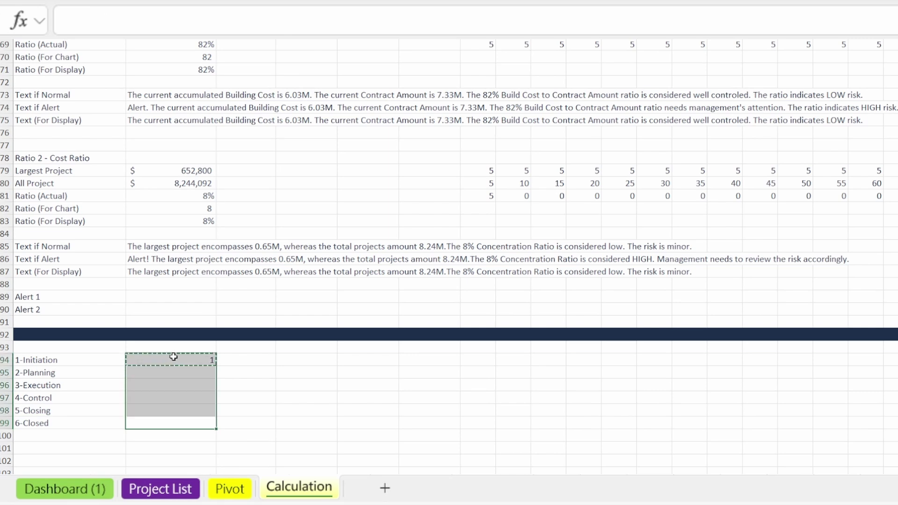
pyautogui.hotkey('ctrl', 'v')
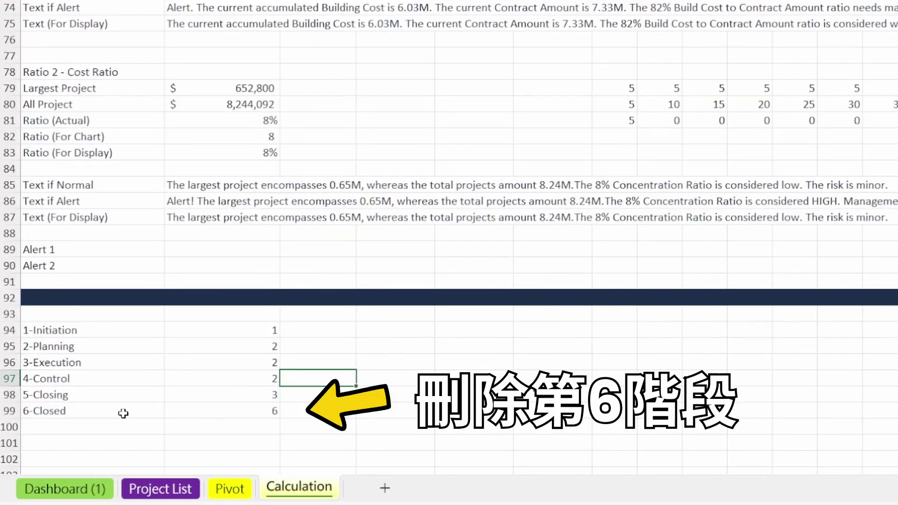
# Step: Clear the 6-Closed label and its project count from A99:B99
pyautogui.click(124, 414)
pyautogui.moveTo(125, 413); pyautogui.dragTo(195, 414)
pyautogui.press('Delete')
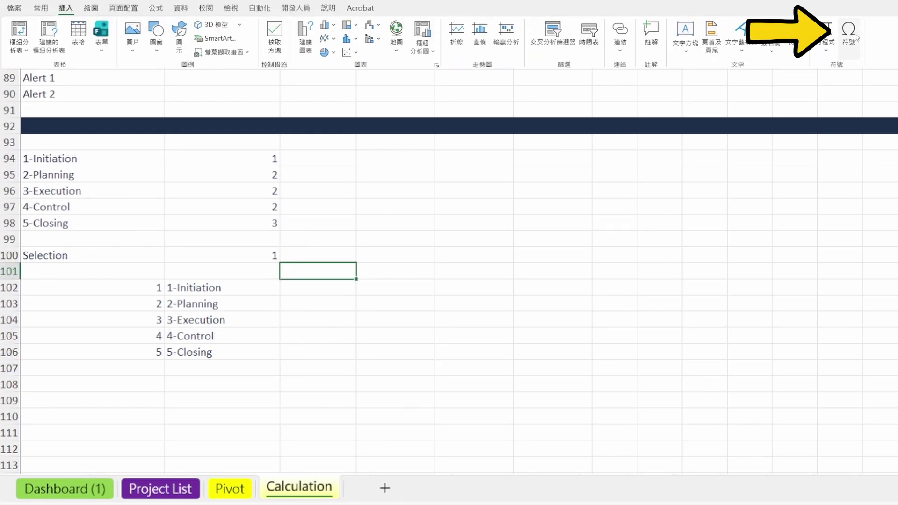
# Step: Insert the filled square symbol from the Wingdings 2 font, character code 162, into cell C101
pyautogui.click(849, 34)
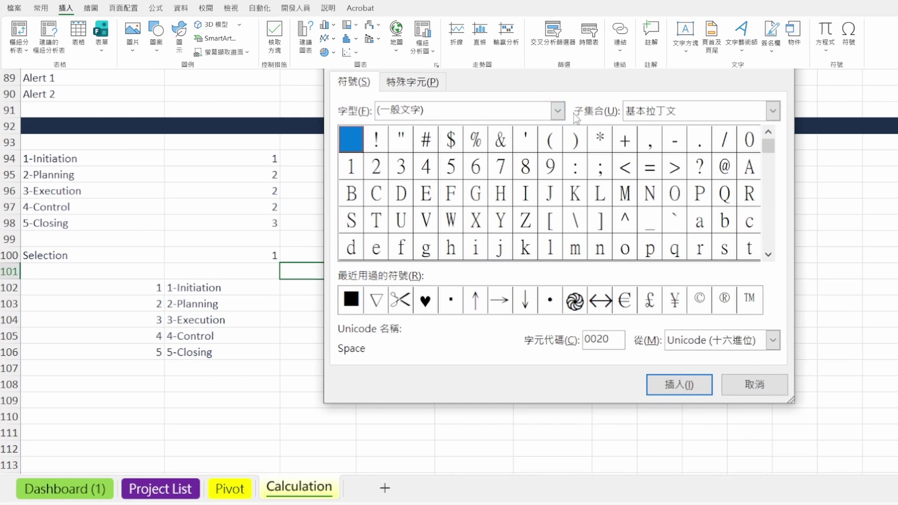
pyautogui.click(557, 111)
pyautogui.write('web')
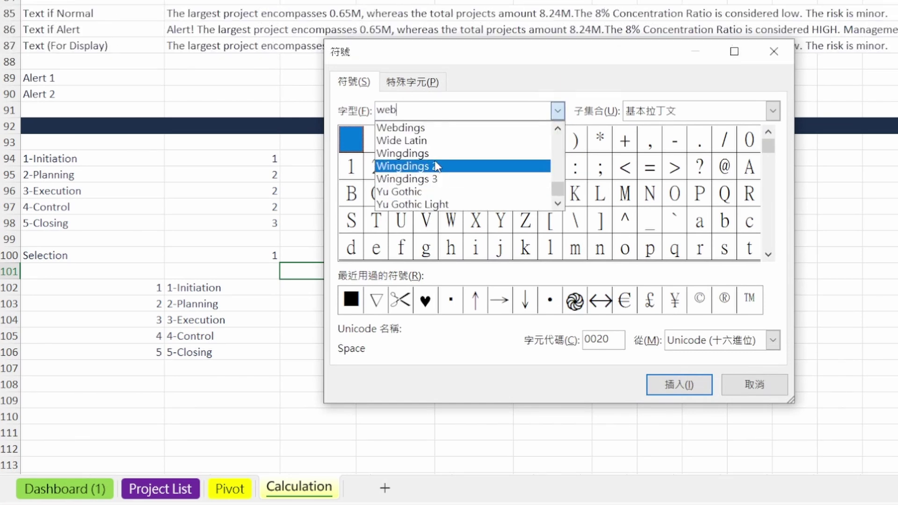
pyautogui.click(453, 166)
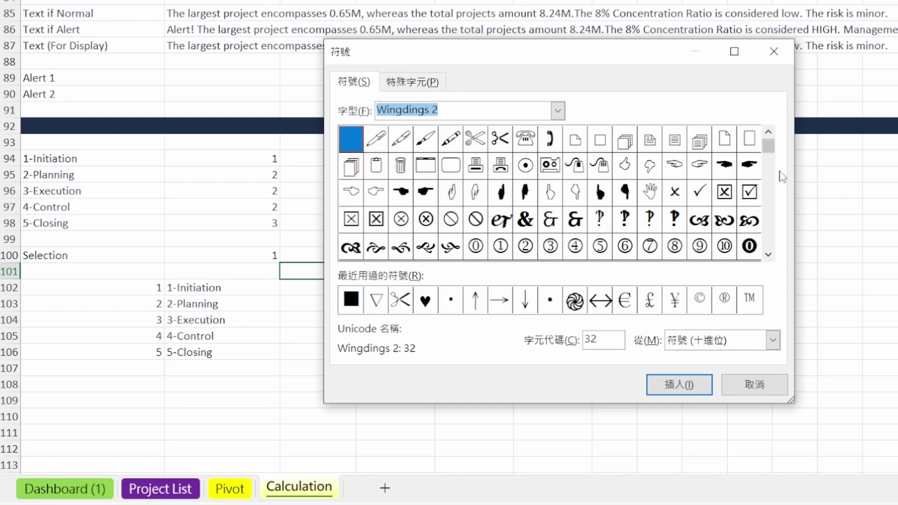
pyautogui.click(769, 257)
pyautogui.click(770, 258)
pyautogui.click(770, 258)
pyautogui.click(770, 259)
pyautogui.click(770, 259)
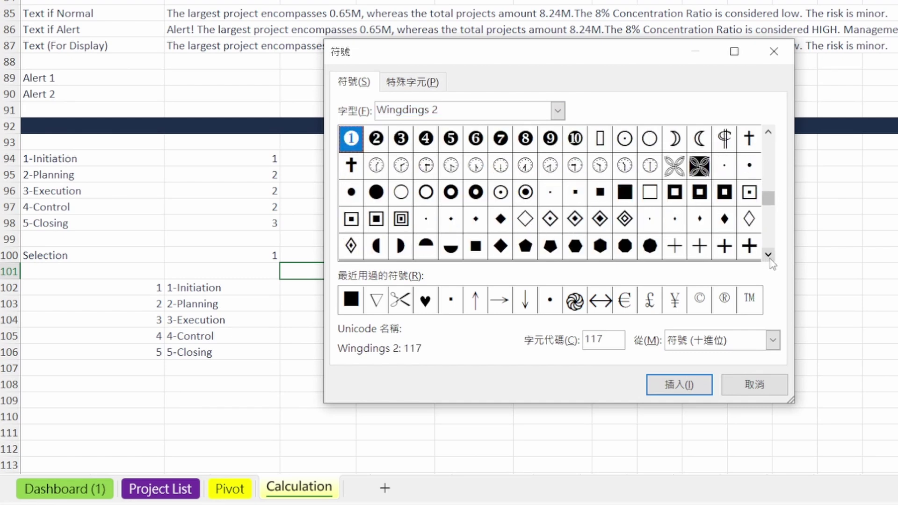
pyautogui.click(770, 258)
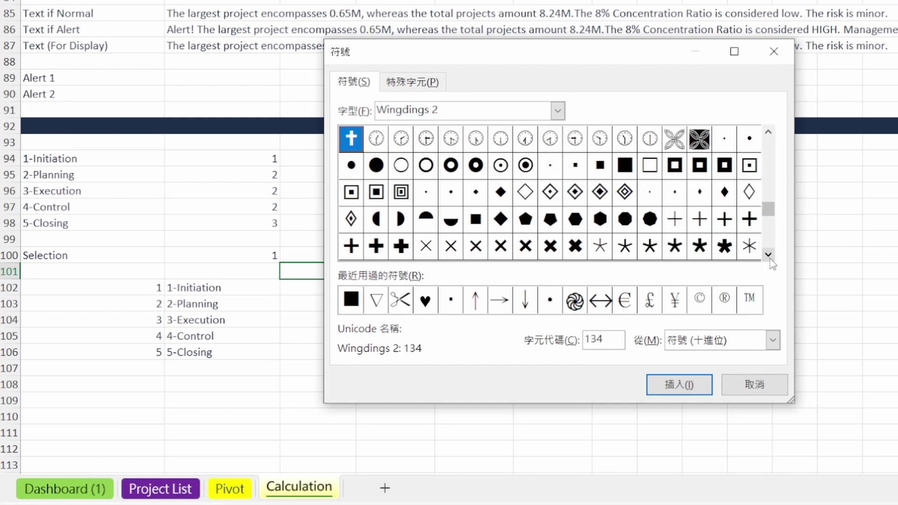
pyautogui.click(629, 170)
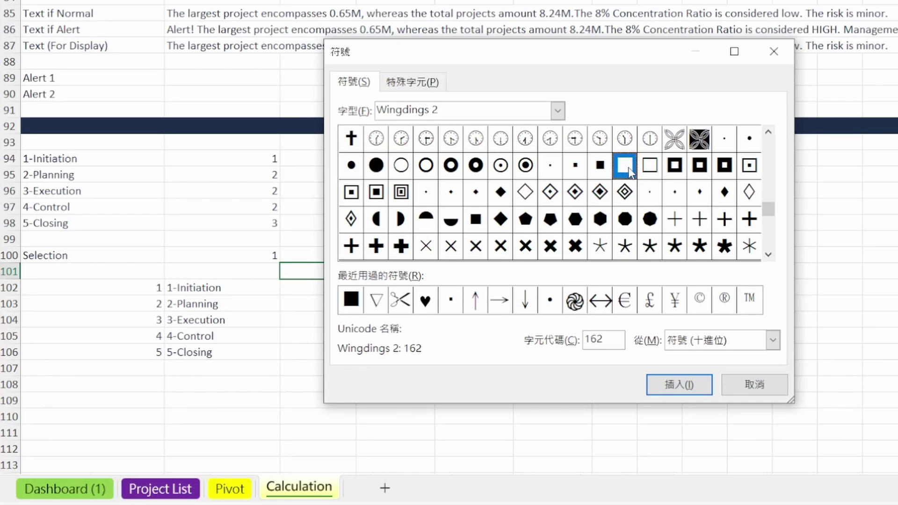
pyautogui.doubleClick(630, 170)
pyautogui.click(754, 385)
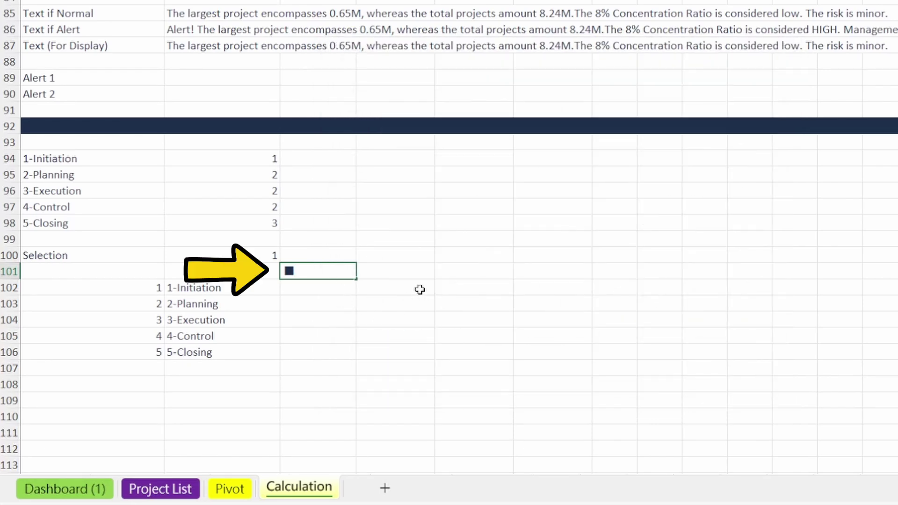
pyautogui.press('Return')
# Step: Enter =IF($B$100=A102,$C$101,"") in C102 to return the square symbol for the selected stage
pyautogui.write('=')
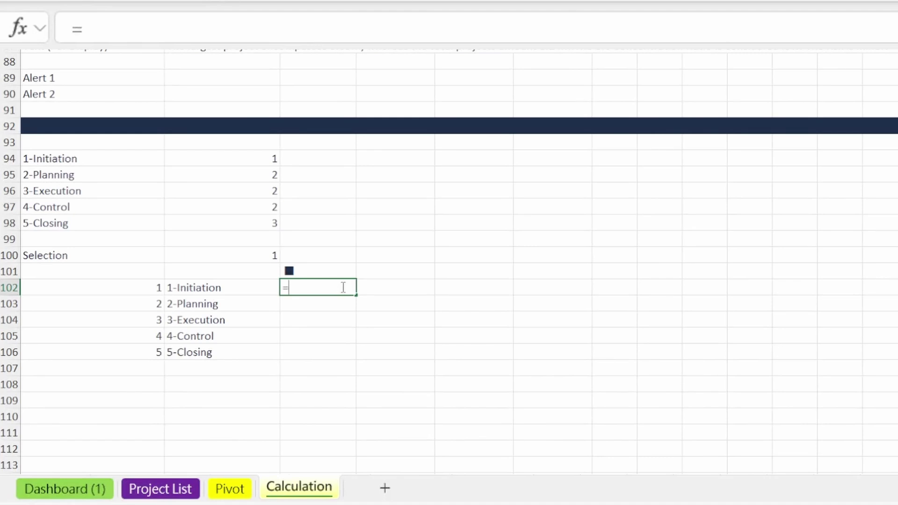
pyautogui.write('if(')
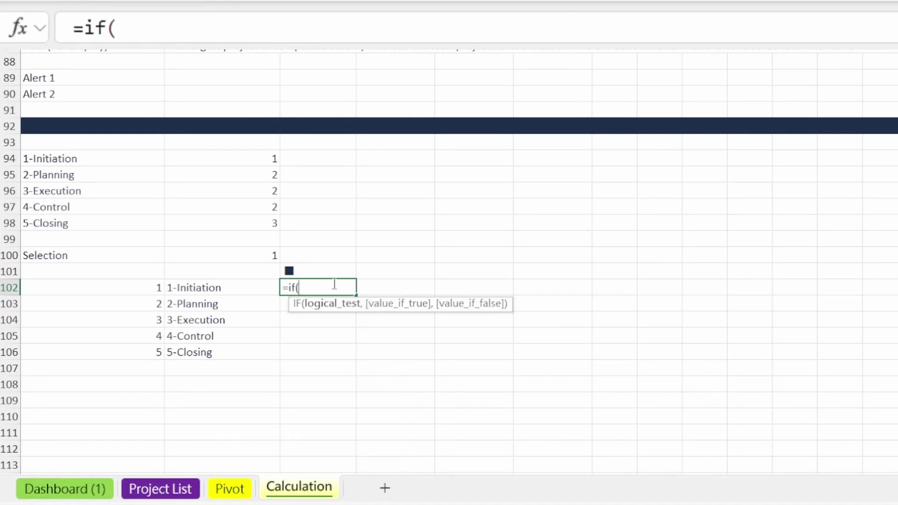
pyautogui.click(256, 255)
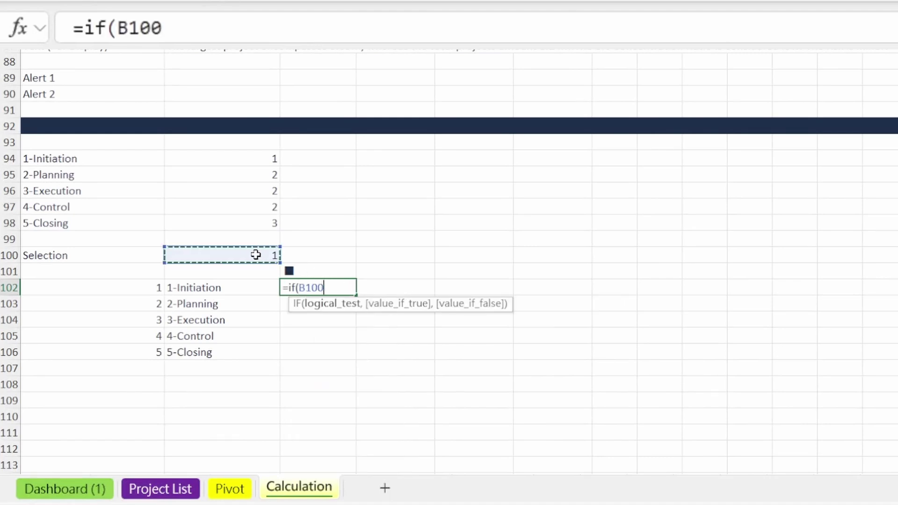
pyautogui.press('F4')
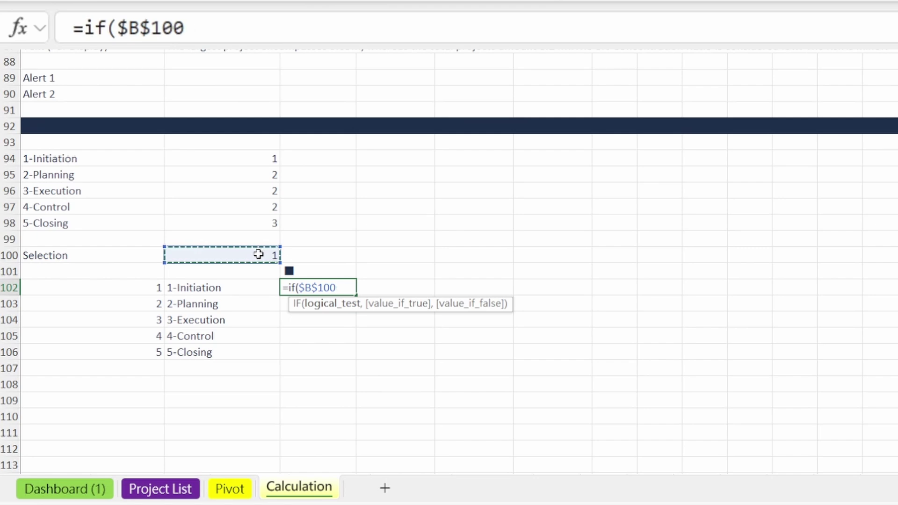
pyautogui.write('=')
pyautogui.click(155, 289)
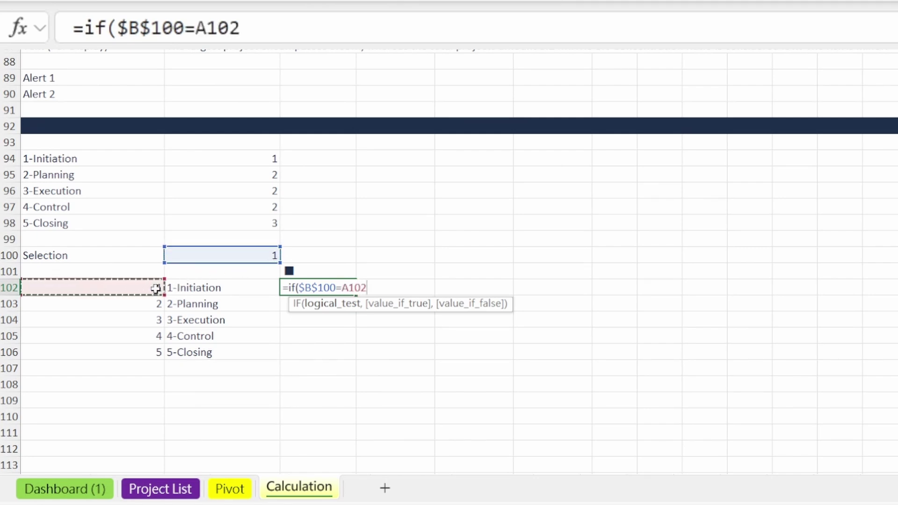
pyautogui.write(',')
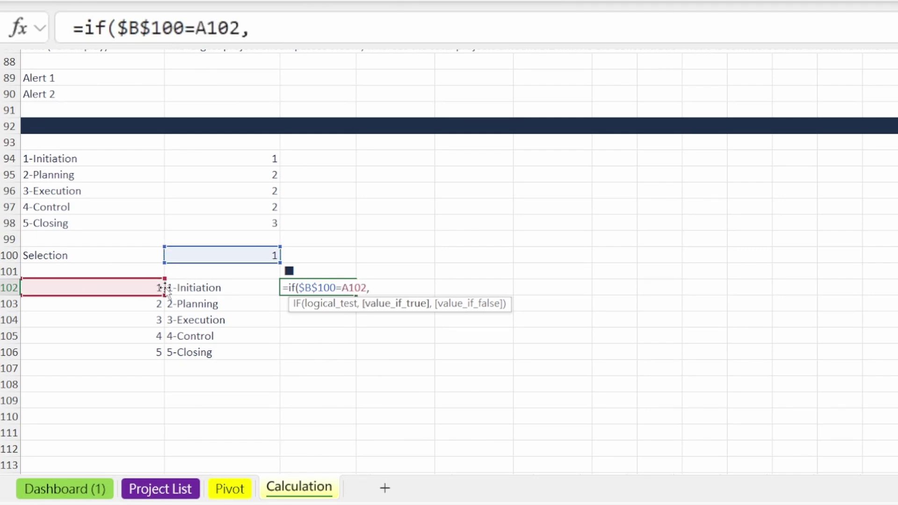
pyautogui.click(298, 272)
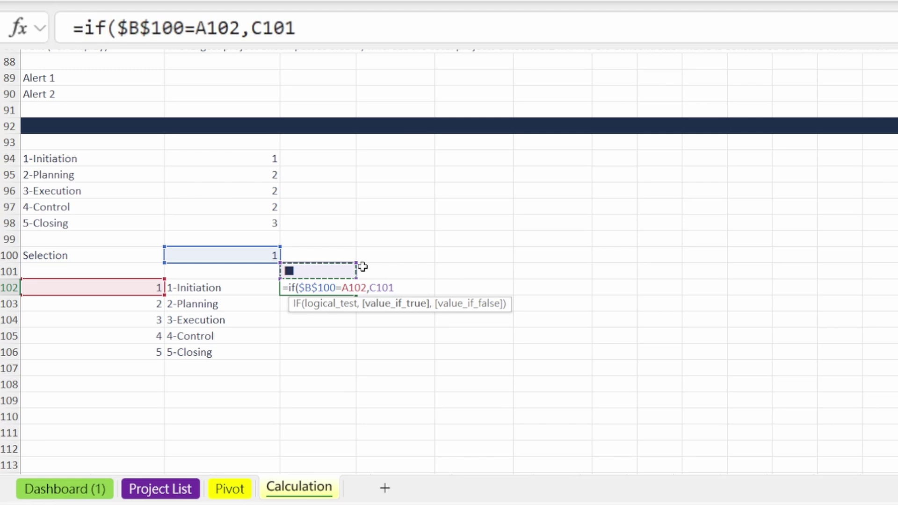
pyautogui.press('F4')
pyautogui.write(',')
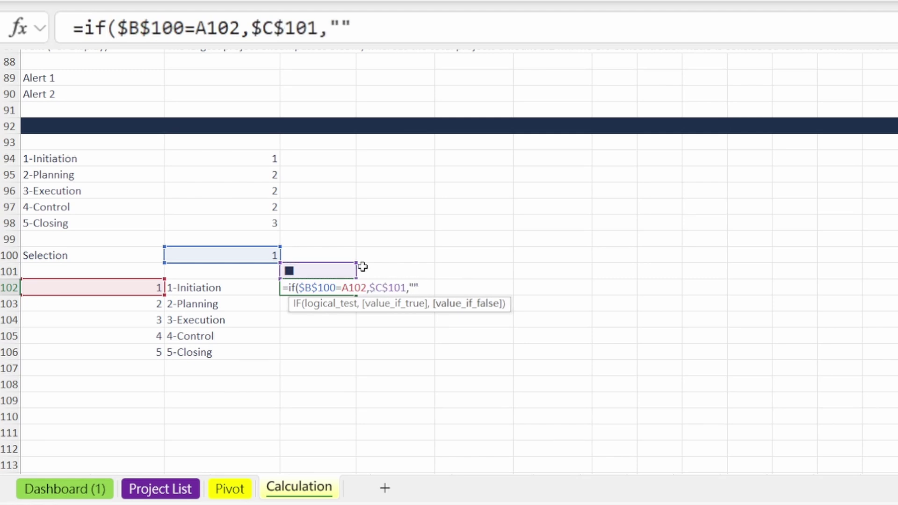
pyautogui.press('Return')
# Step: Copy the IF formula from C102 down to C106 beside the five stages
pyautogui.press('Up')
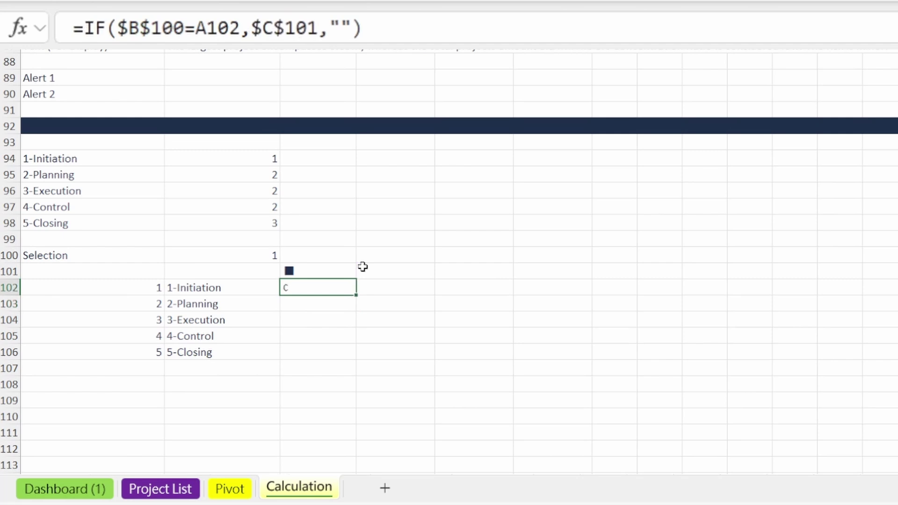
pyautogui.hotkey('ctrl', 'c')
pyautogui.press('Left')
pyautogui.hotkey('ctrl', 'Down')
pyautogui.press('Right')
pyautogui.hotkey('ctrl', 'shift', 'Up')
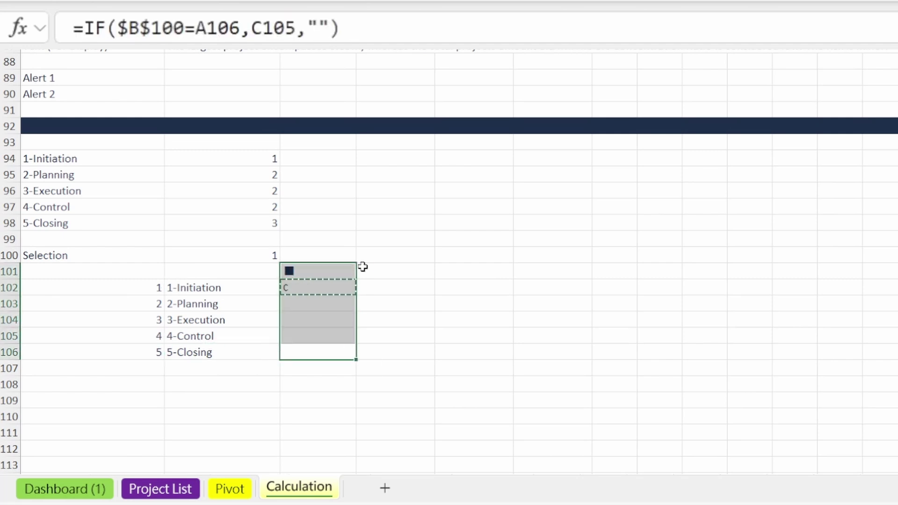
pyautogui.hotkey('shift', 'Down')
pyautogui.hotkey('ctrl', 'v')
# Step: Copy the symbol font formatting of C101 onto the marker formulas in C102:C106
pyautogui.click(335, 267)
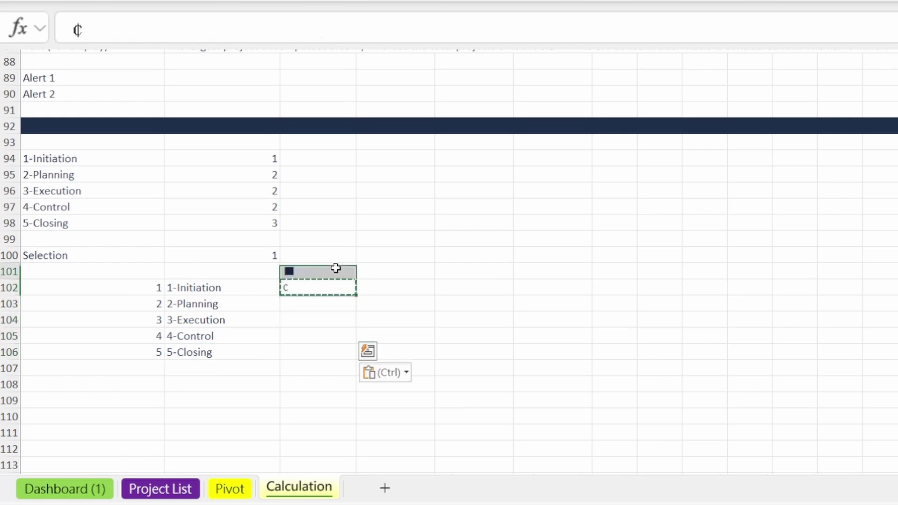
pyautogui.hotkey('ctrl', 'c')
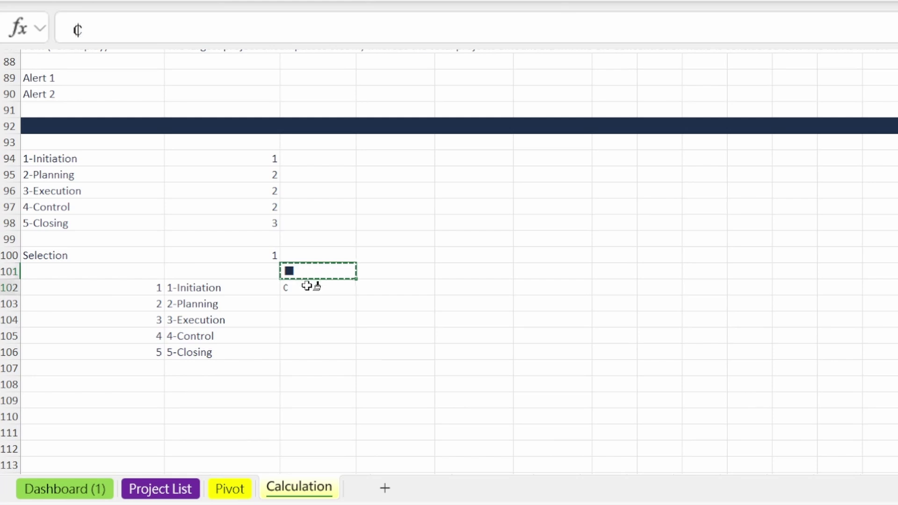
pyautogui.moveTo(311, 285); pyautogui.dragTo(302, 346)
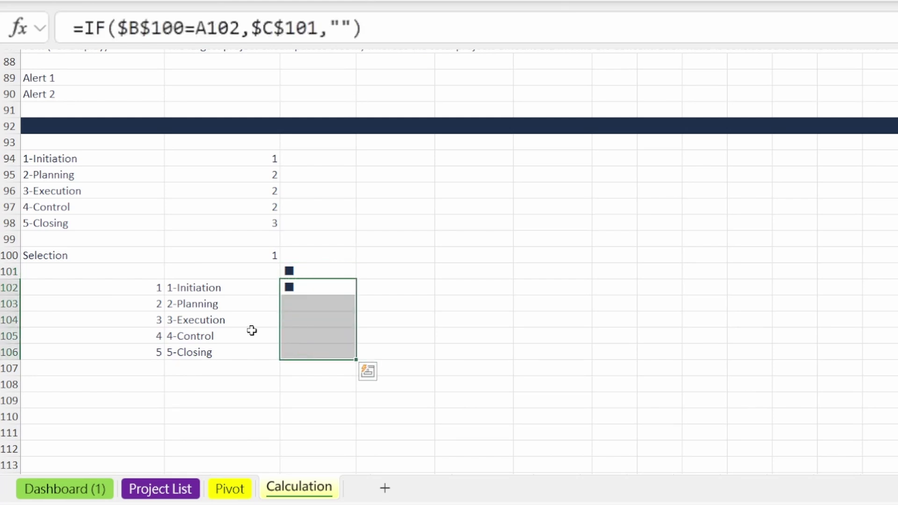
# Step: Test the stage marker by setting the selection in B100 to 2 and to 5
pyautogui.click(248, 257)
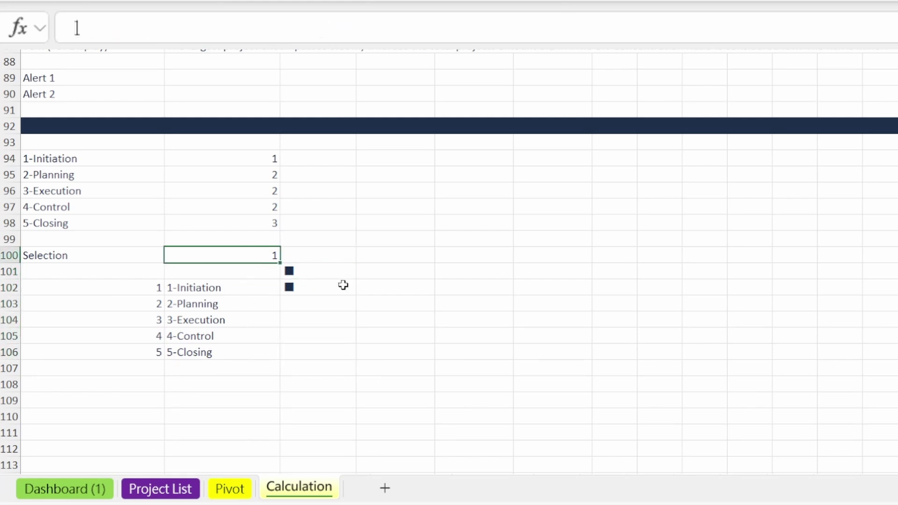
pyautogui.write('2')
pyautogui.press('Return')
pyautogui.press('Up')
pyautogui.write('5')
pyautogui.press('Return')
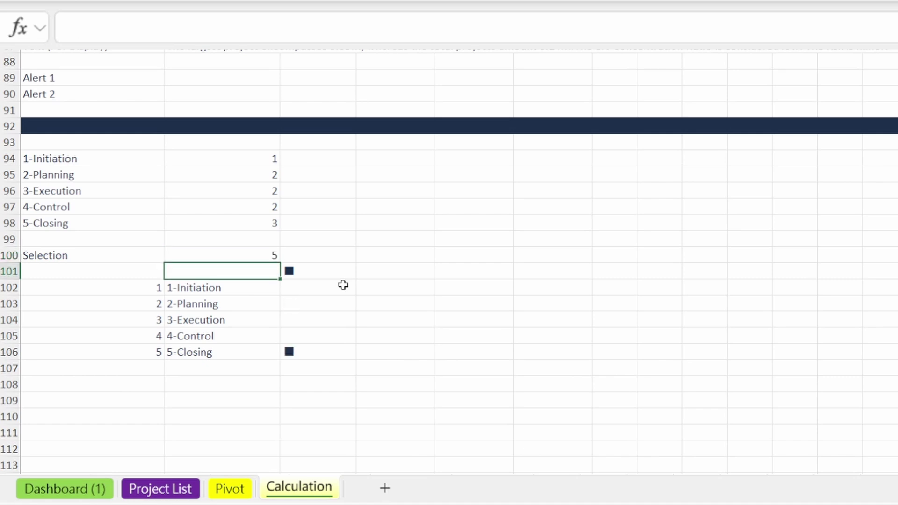
# Step: Enter =VLOOKUP(B100,A102:B106,2,0) in C100 to return the name of the selected stage
pyautogui.click(323, 254)
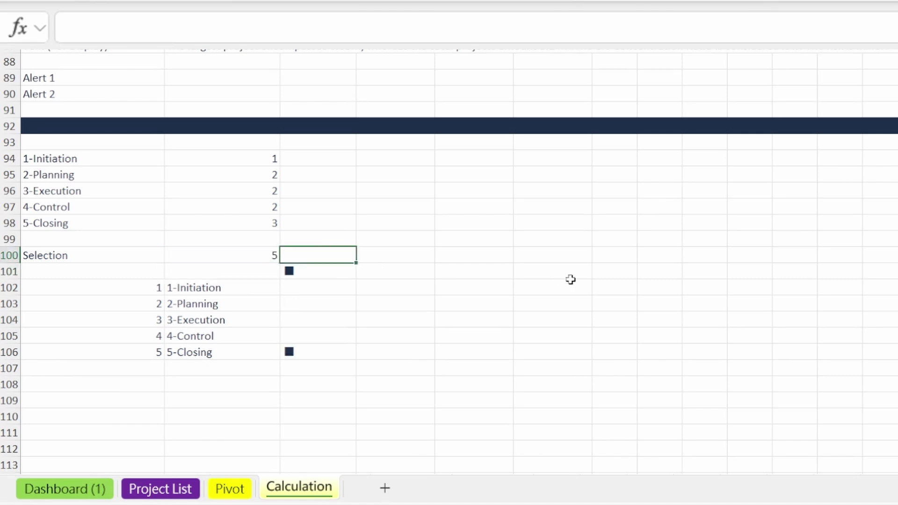
pyautogui.write('=vlook')
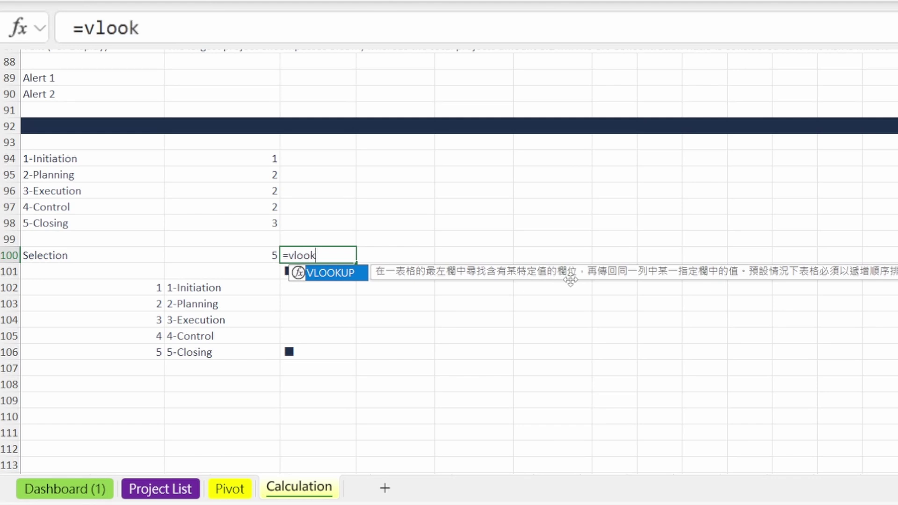
pyautogui.write('up(')
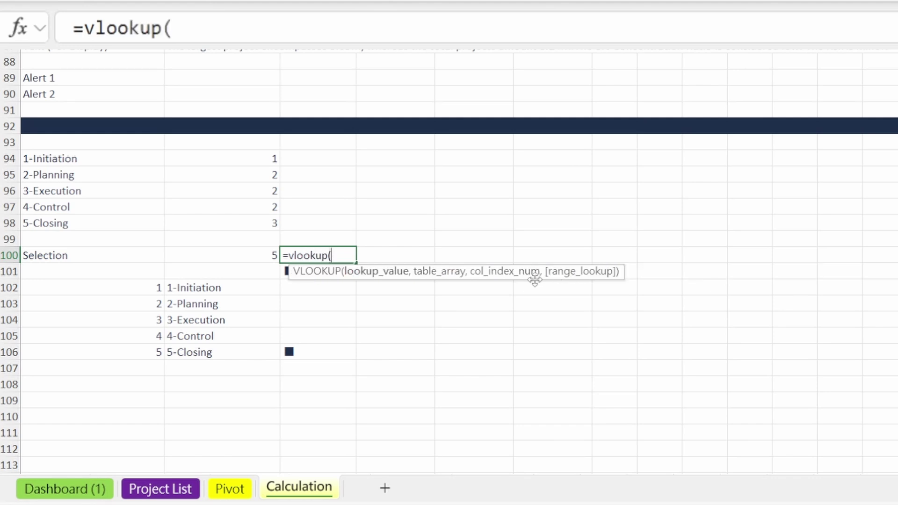
pyautogui.click(261, 257)
pyautogui.write(',')
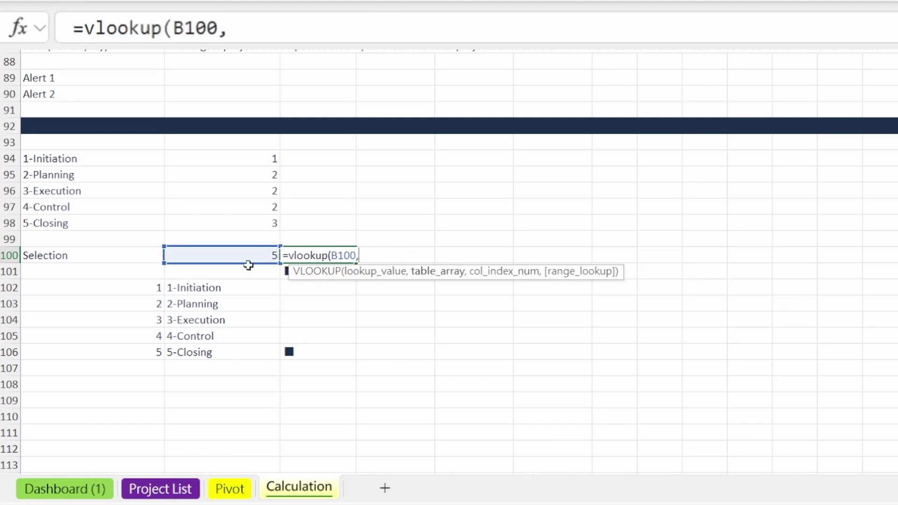
pyautogui.moveTo(147, 289); pyautogui.dragTo(214, 351)
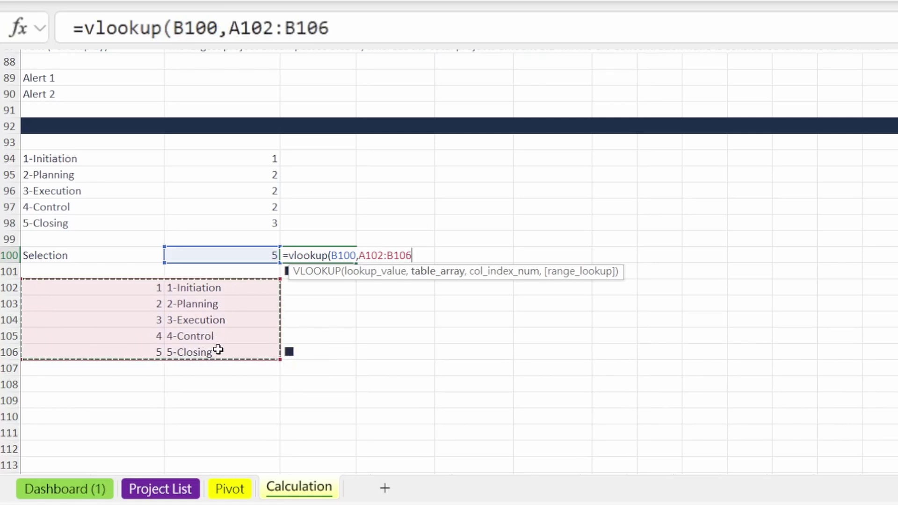
pyautogui.write(',2,')
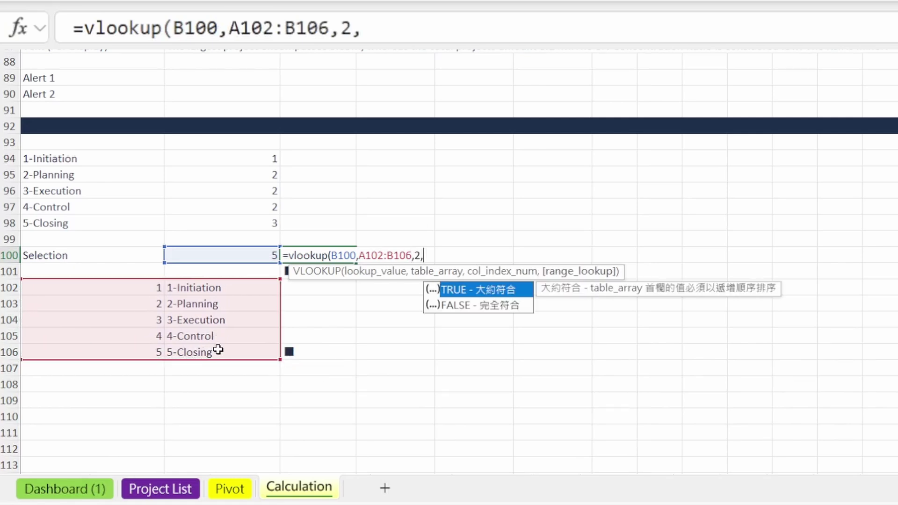
pyautogui.write('0)')
pyautogui.press('Return')
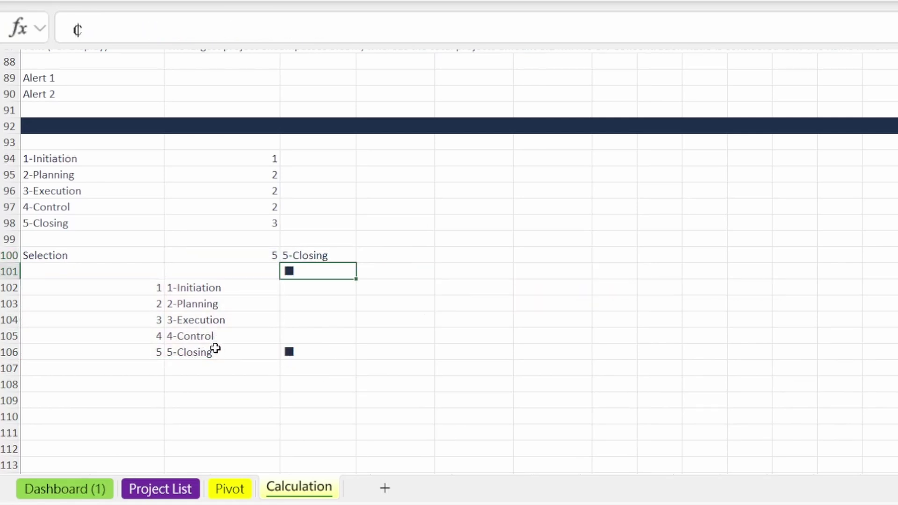
# Step: Set the selection number in B100 to 1 and select the stage name lookup in C100
pyautogui.click(310, 257)
pyautogui.click(273, 255)
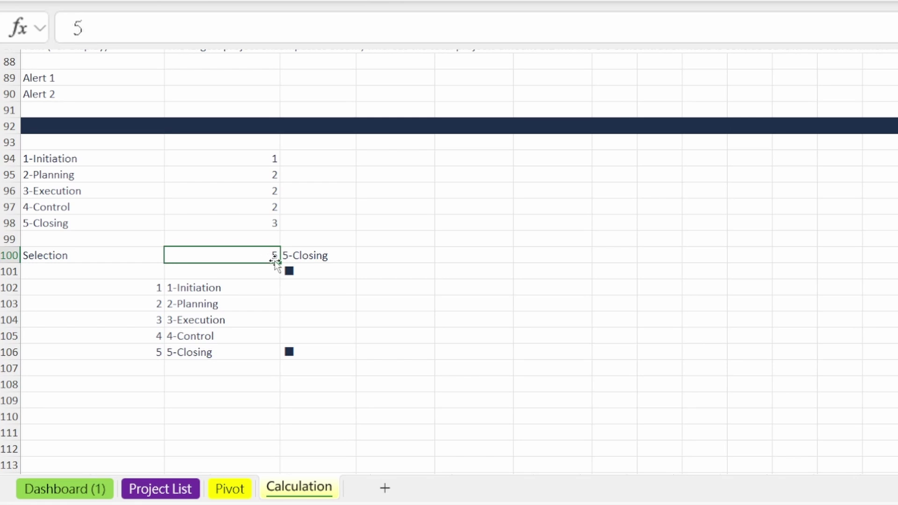
pyautogui.write('1')
pyautogui.press('Return')
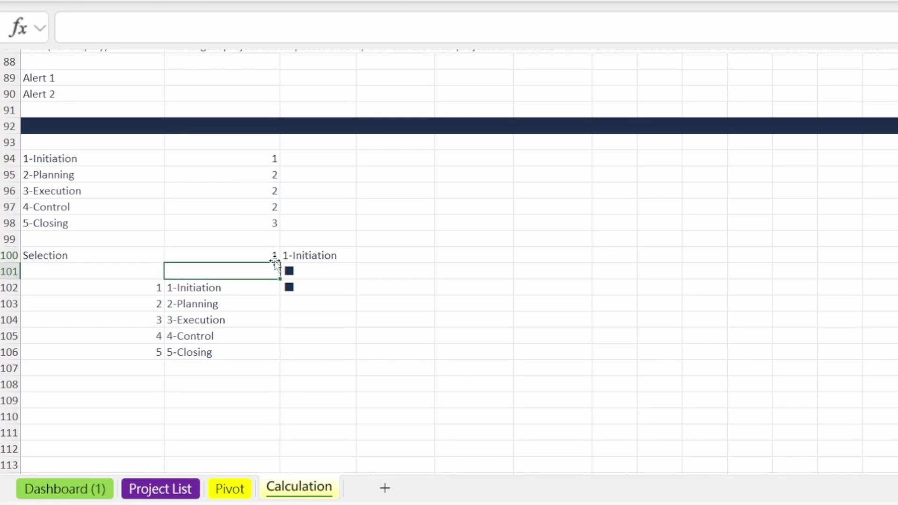
pyautogui.click(317, 255)
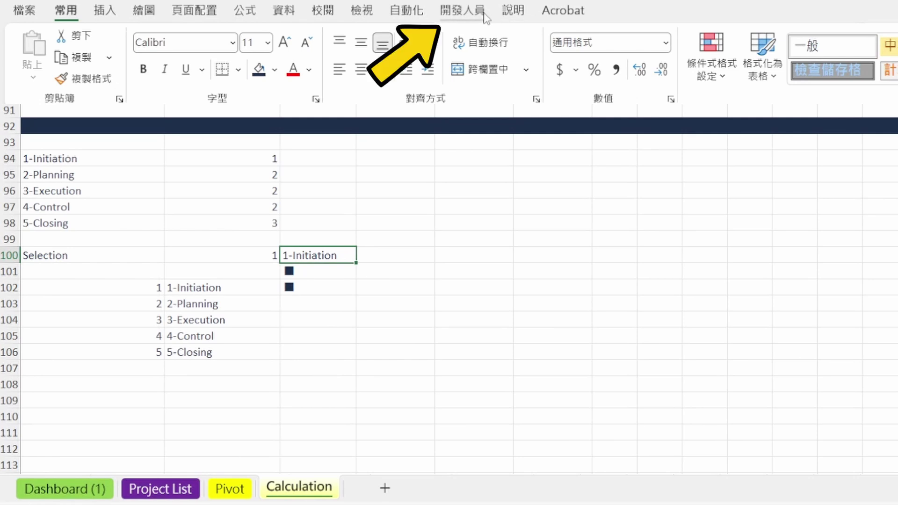
# Step: Check in the ribbon customization options that the Developer tab is enabled among the main tabs
pyautogui.click(487, 18)
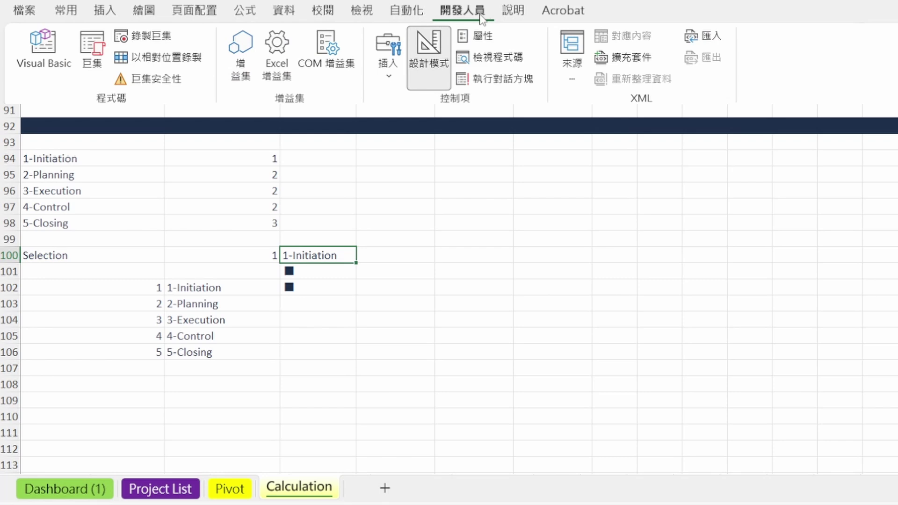
pyautogui.rightClick(482, 19)
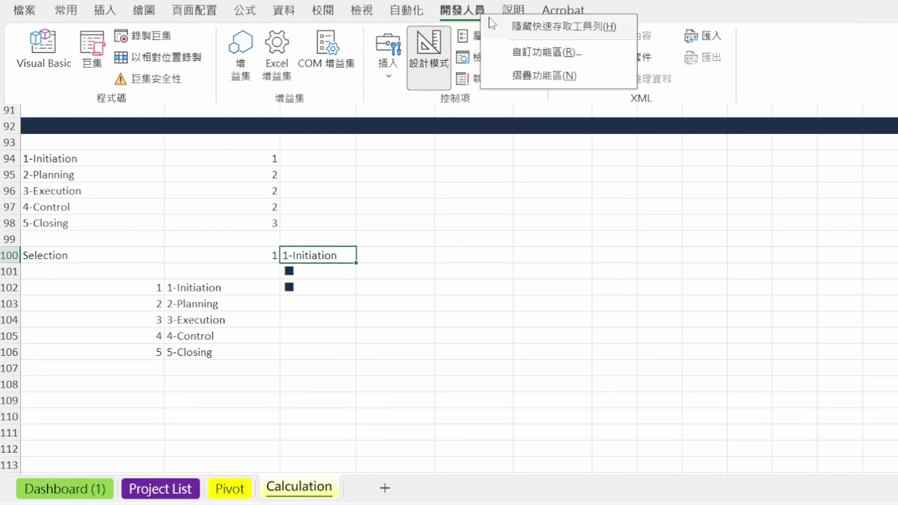
pyautogui.click(598, 55)
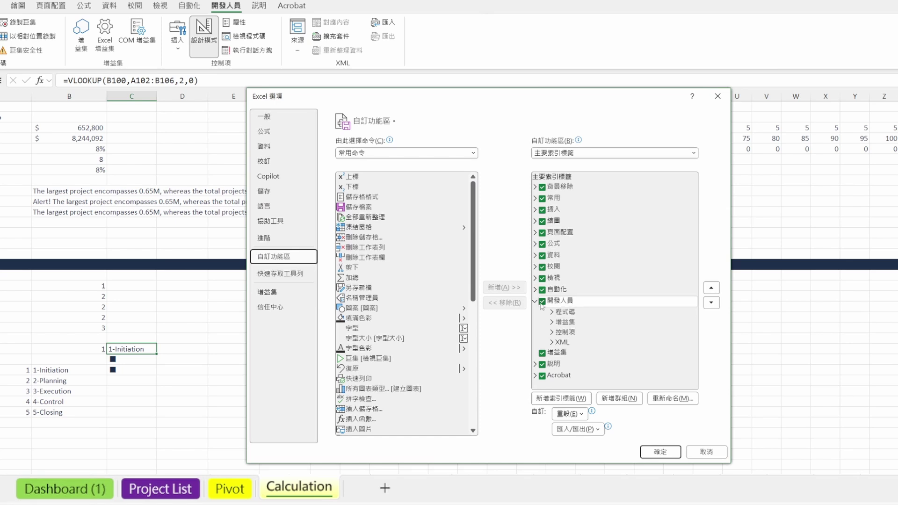
pyautogui.click(542, 302)
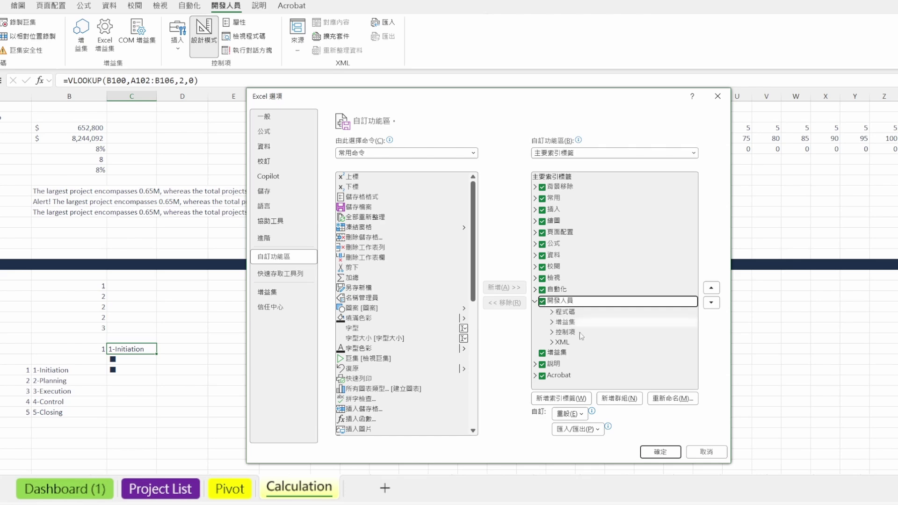
pyautogui.click(661, 451)
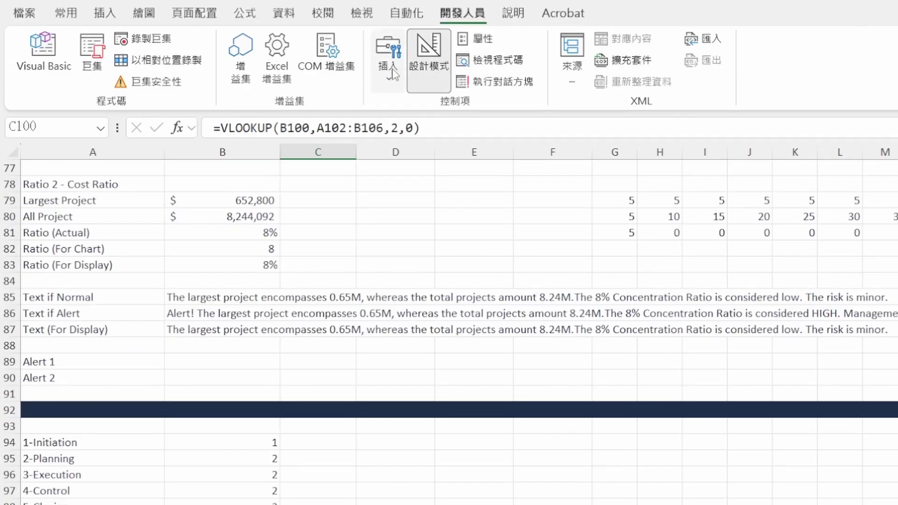
# Step: Insert a horizontal form-control scroll bar on the Calculation sheet, spanning about E96:J98
pyautogui.click(392, 70)
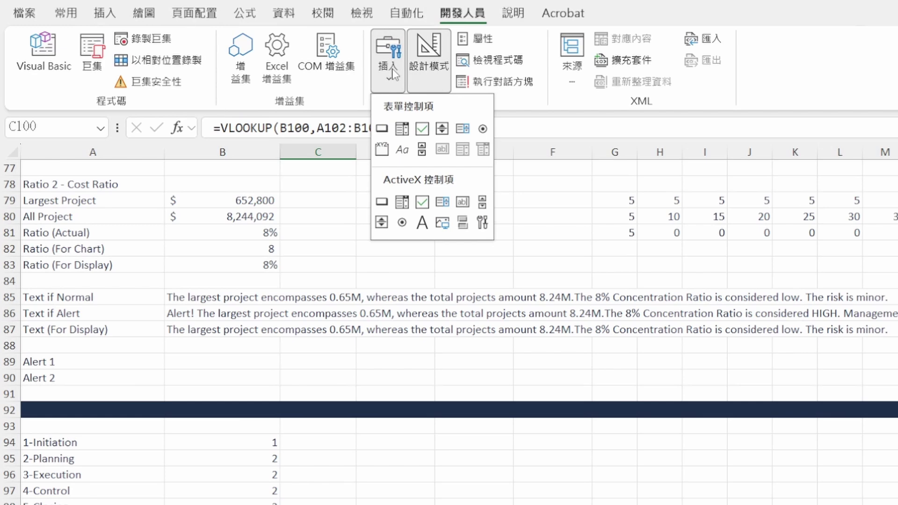
pyautogui.click(424, 150)
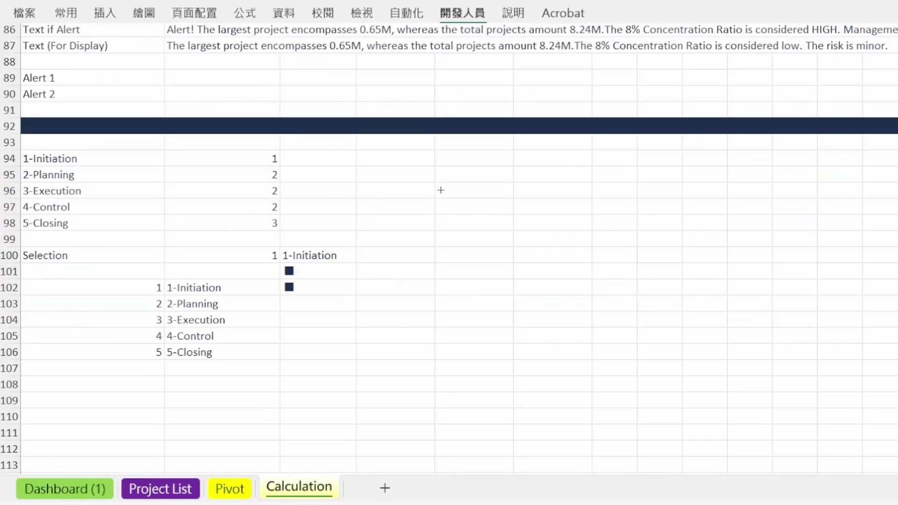
pyautogui.moveTo(434, 474); pyautogui.dragTo(696, 491)
pyautogui.moveTo(695, 207); pyautogui.dragTo(761, 232)
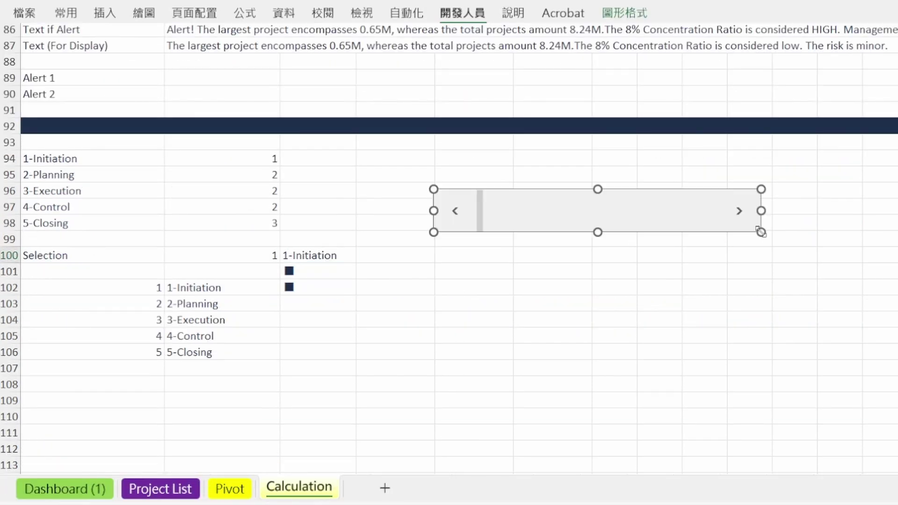
# Step: Set the scroll bar's current value to 1, minimum to 1 and maximum to 5, and link it to cell $B$100
pyautogui.rightClick(677, 210)
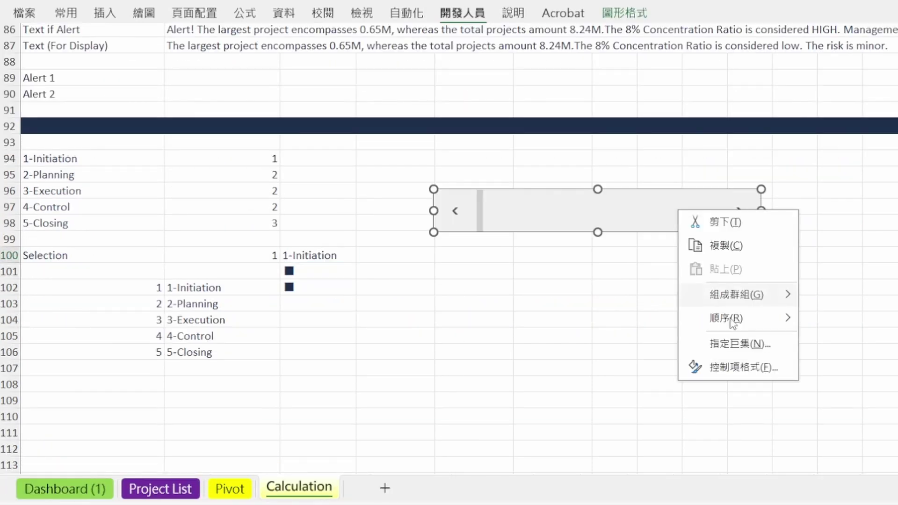
pyautogui.click(743, 367)
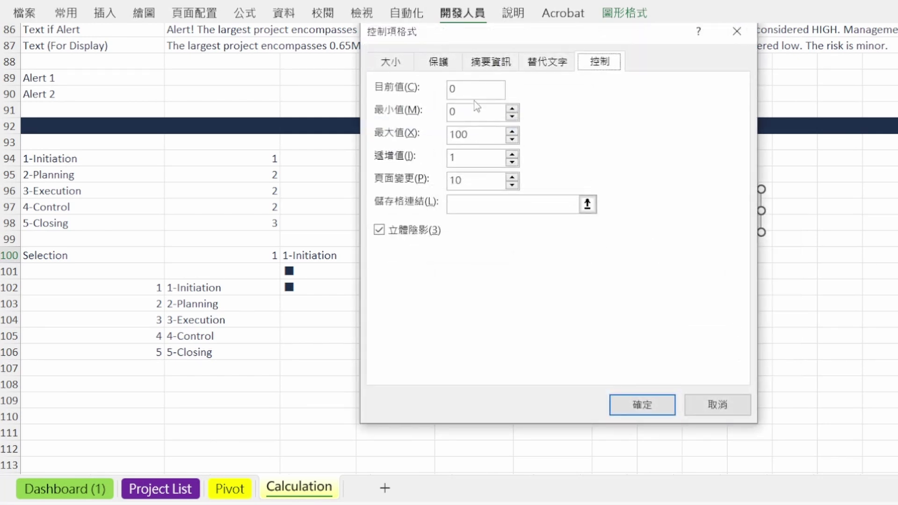
pyautogui.click(474, 90)
pyautogui.moveTo(473, 116); pyautogui.dragTo(429, 117)
pyautogui.write('1')
pyautogui.moveTo(483, 132); pyautogui.dragTo(383, 137)
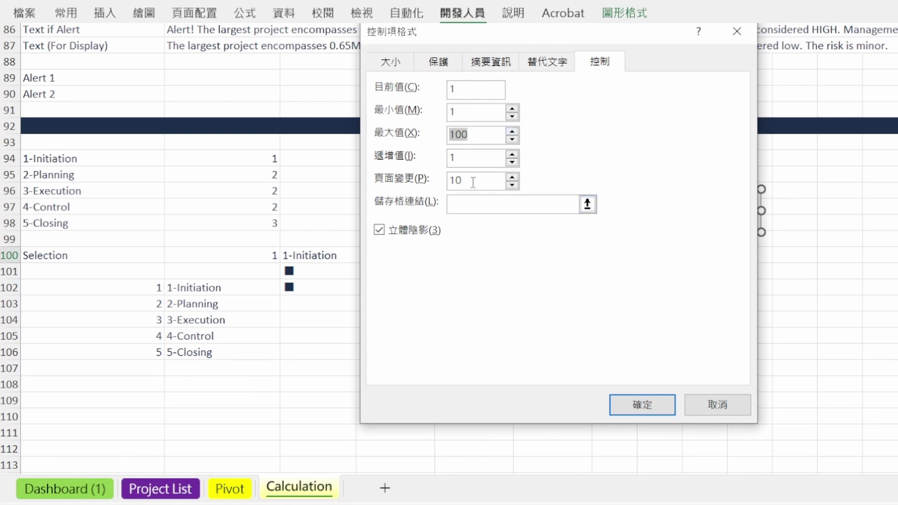
pyautogui.write('5')
pyautogui.click(587, 205)
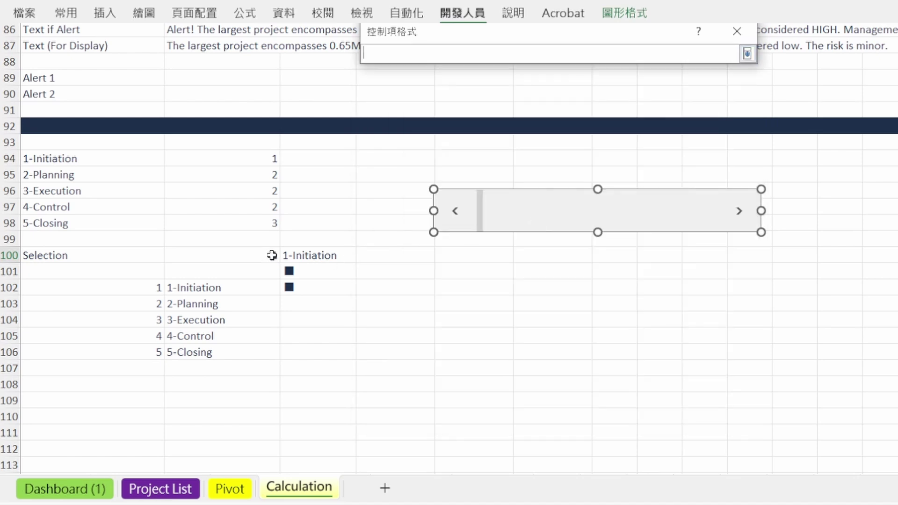
pyautogui.click(272, 256)
pyautogui.press('Return')
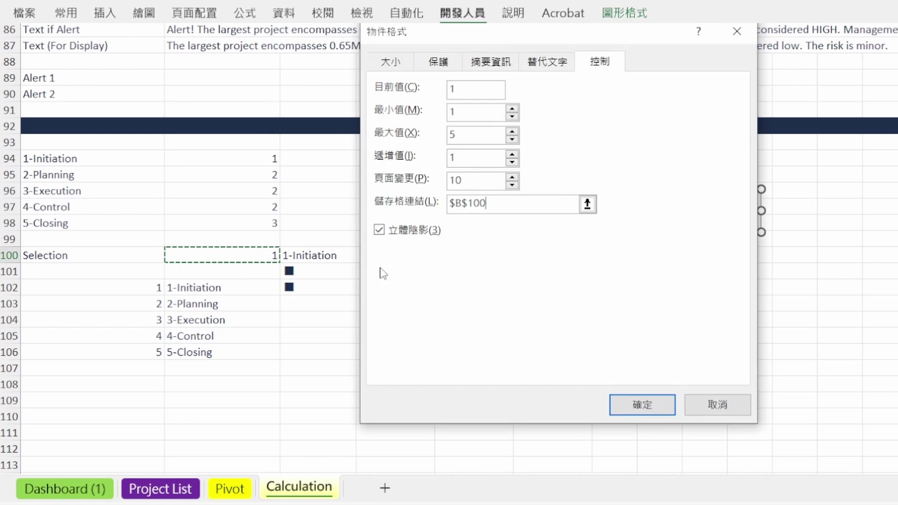
pyautogui.click(642, 405)
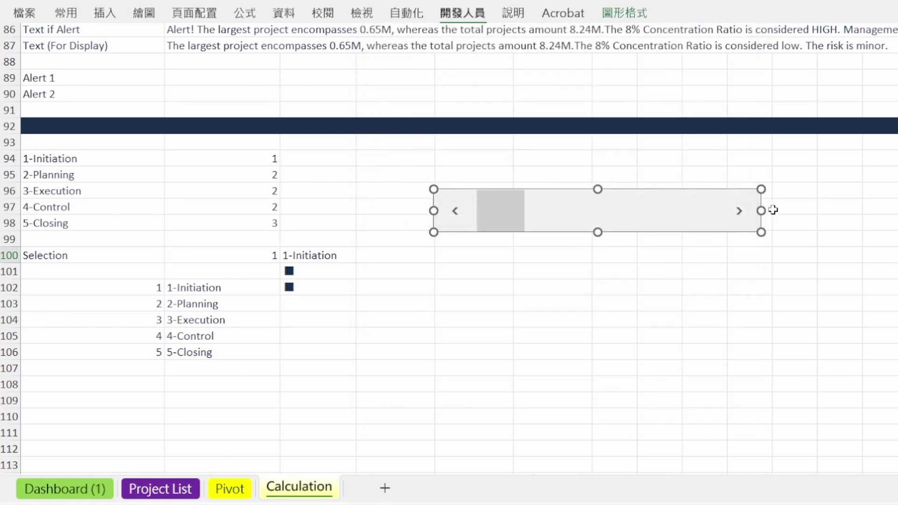
pyautogui.press('Escape')
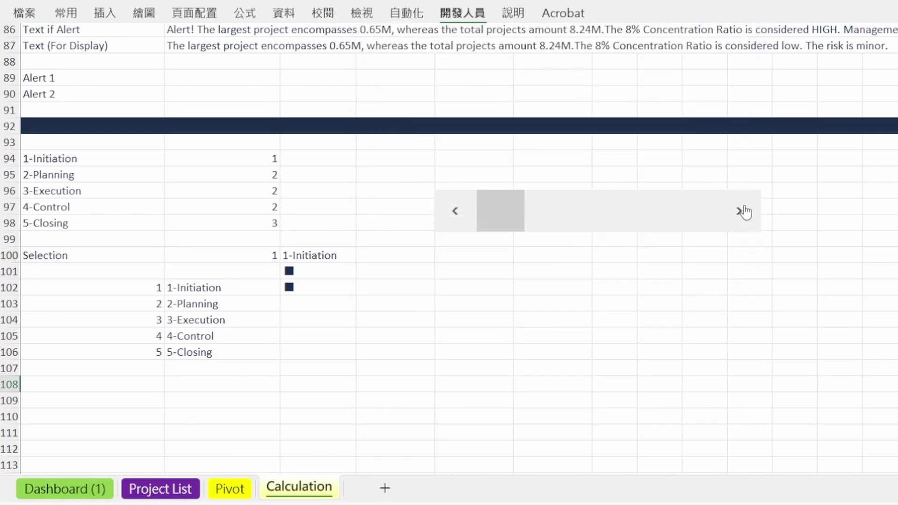
# Step: Test the scroll bar by stepping the selection up to 5 and back down to 1
pyautogui.click(744, 211)
pyautogui.click(746, 211)
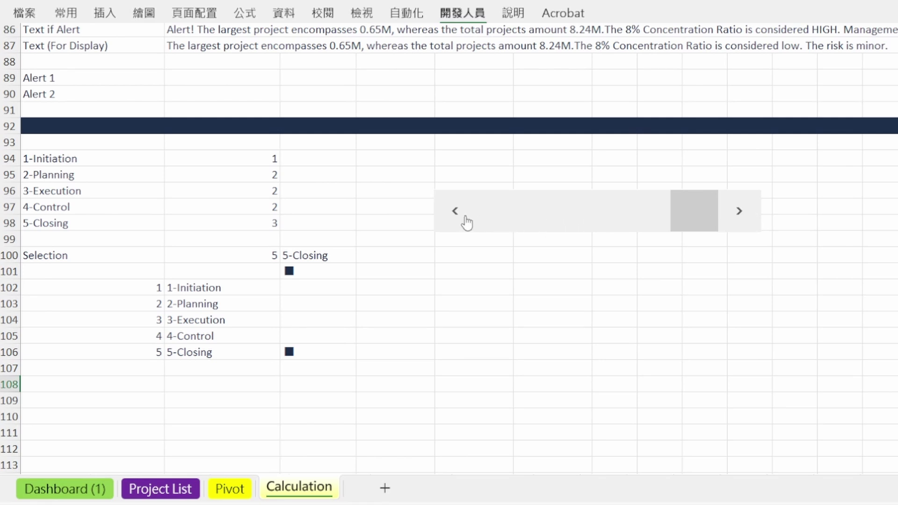
pyautogui.click(448, 221)
pyautogui.click(449, 221)
pyautogui.click(448, 222)
pyautogui.click(448, 221)
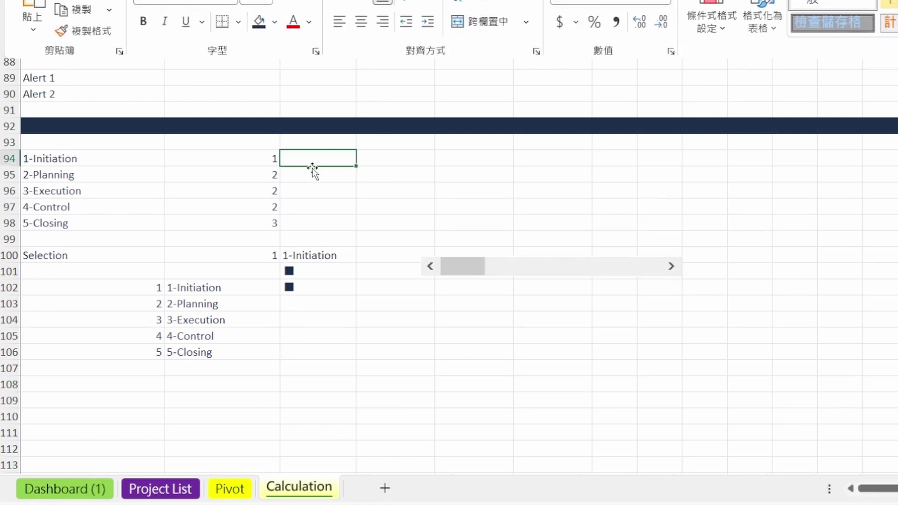
# Step: Insert a basic line chart from the stage names and counts in A94:B98 of the Calculation sheet
pyautogui.moveTo(121, 158); pyautogui.dragTo(242, 227)
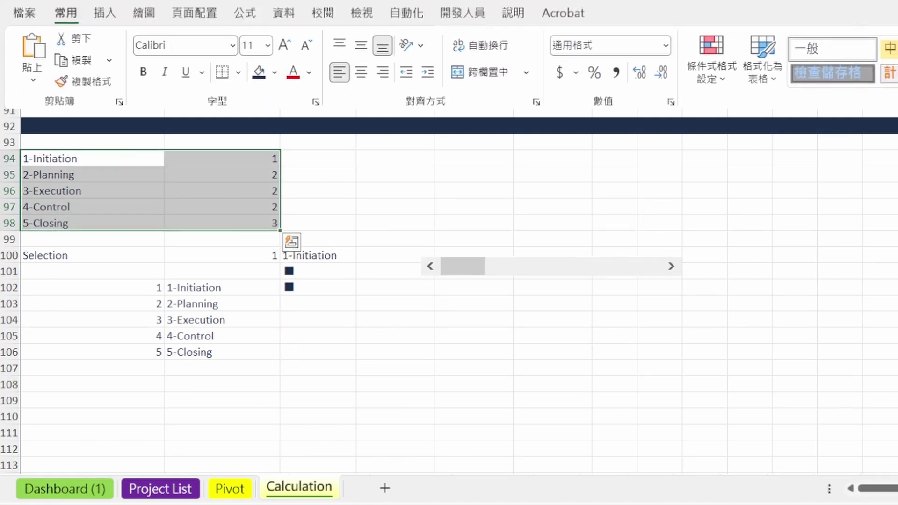
pyautogui.click(104, 14)
pyautogui.click(472, 70)
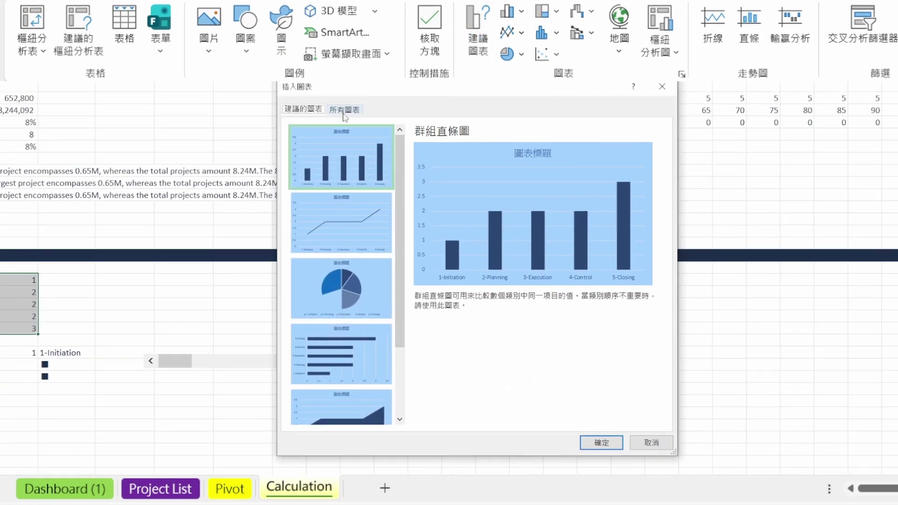
pyautogui.click(350, 111)
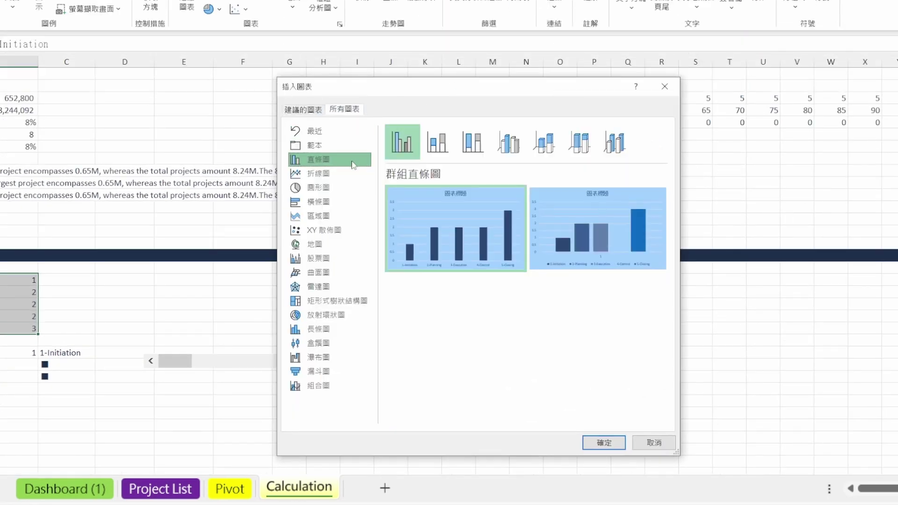
pyautogui.click(343, 173)
pyautogui.moveTo(481, 230)
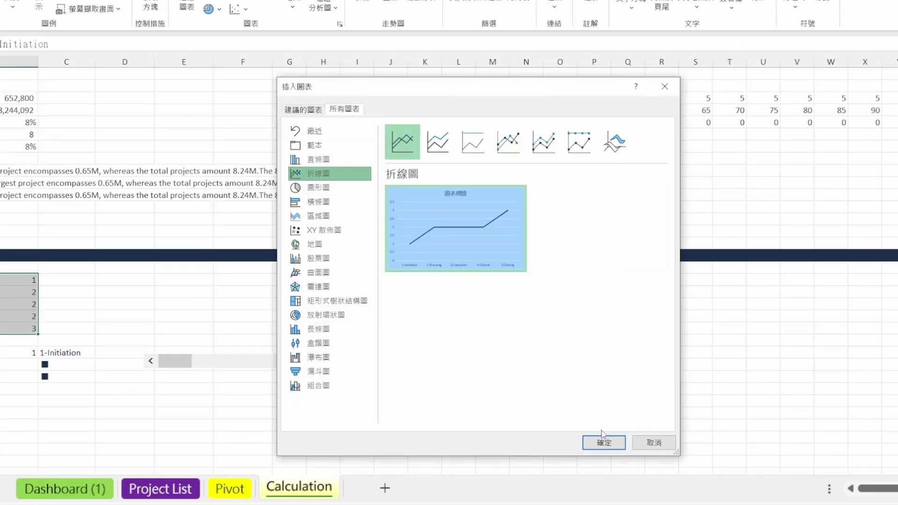
pyautogui.click(608, 443)
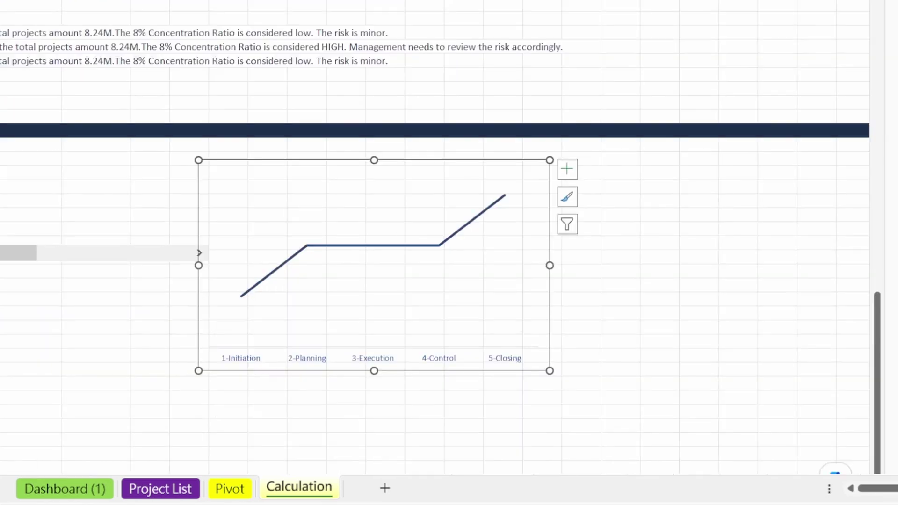
# Step: Give the chart's line series built-in long-dash markers with size 19
pyautogui.click(206, 271)
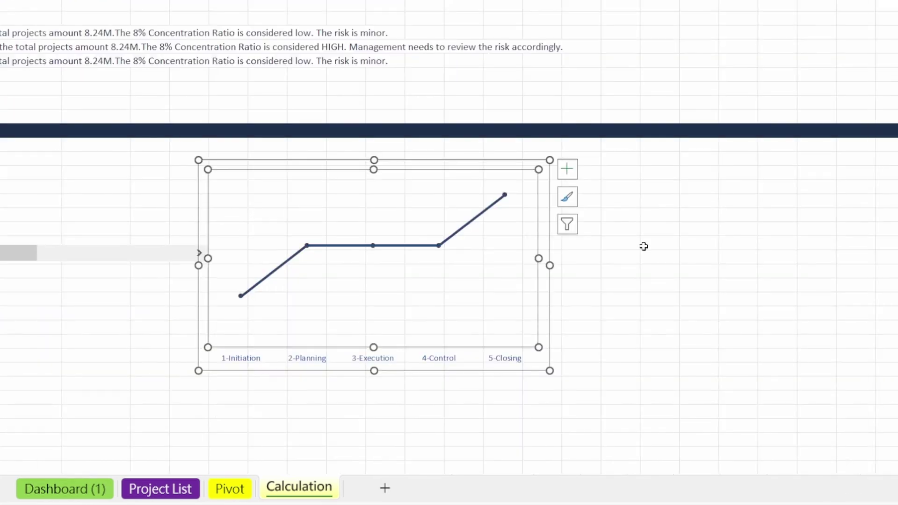
pyautogui.rightClick(499, 202)
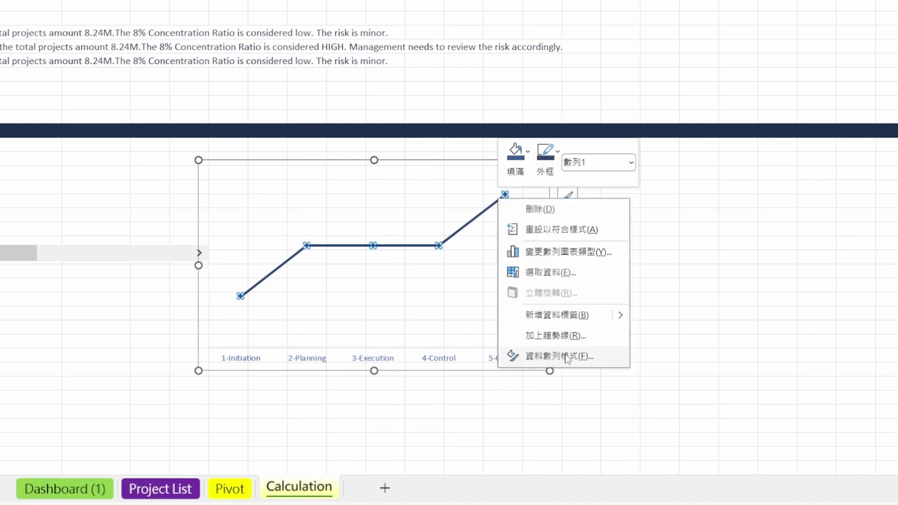
pyautogui.click(560, 357)
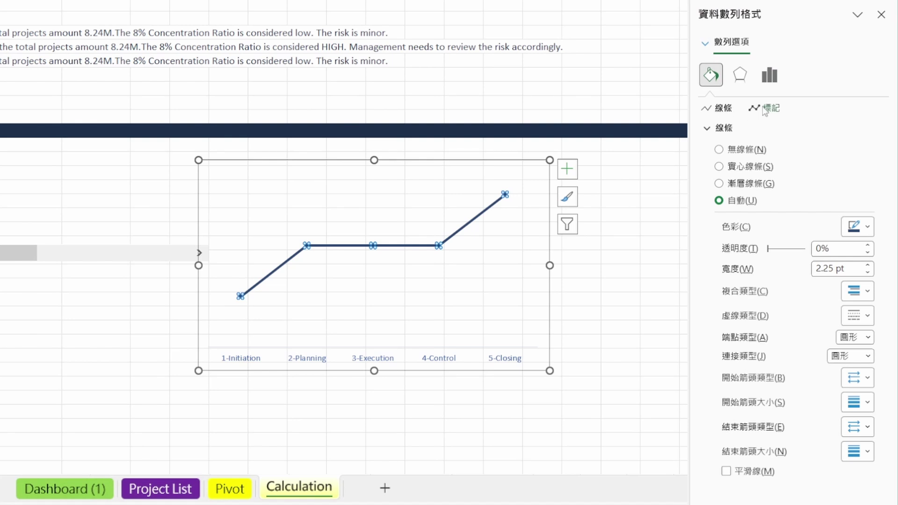
pyautogui.click(772, 108)
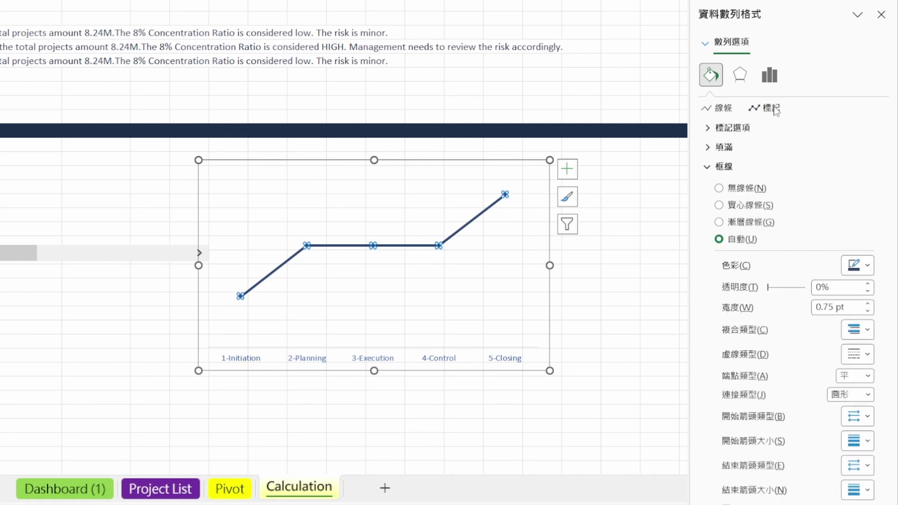
pyautogui.click(710, 129)
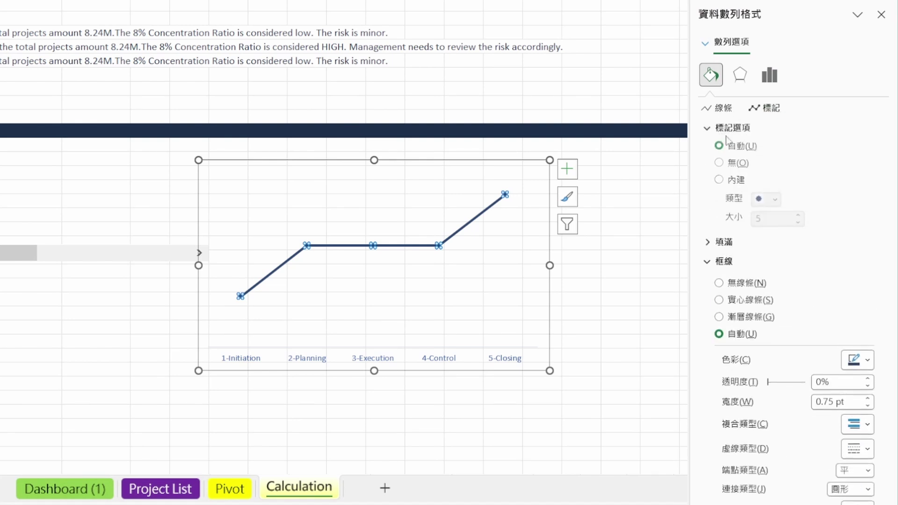
pyautogui.click(775, 201)
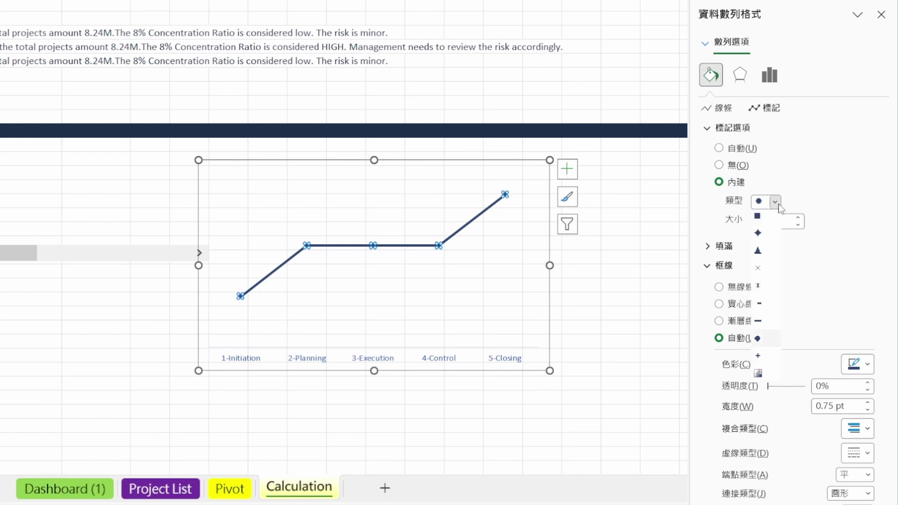
pyautogui.click(764, 326)
pyautogui.click(780, 220)
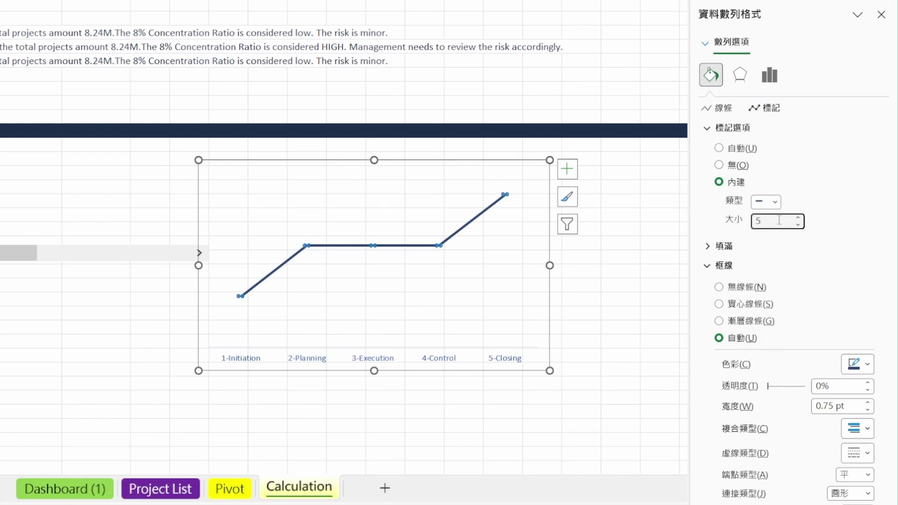
pyautogui.write('19')
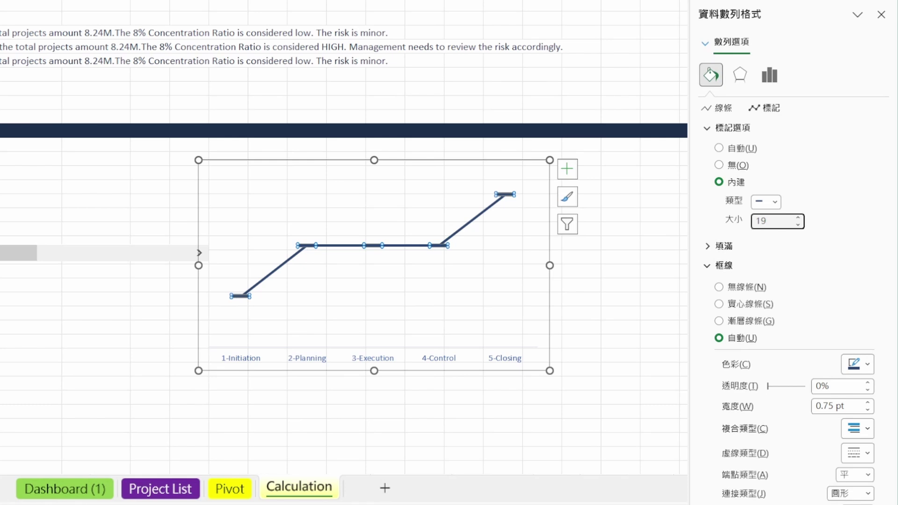
# Step: Recolor the connecting line of the whole data series to light grey
pyautogui.click(485, 211)
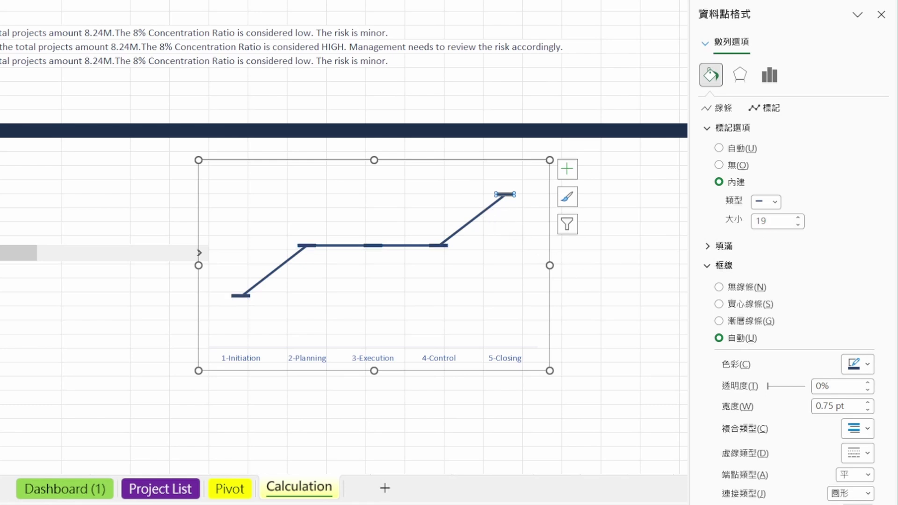
pyautogui.click(657, 256)
pyautogui.click(487, 214)
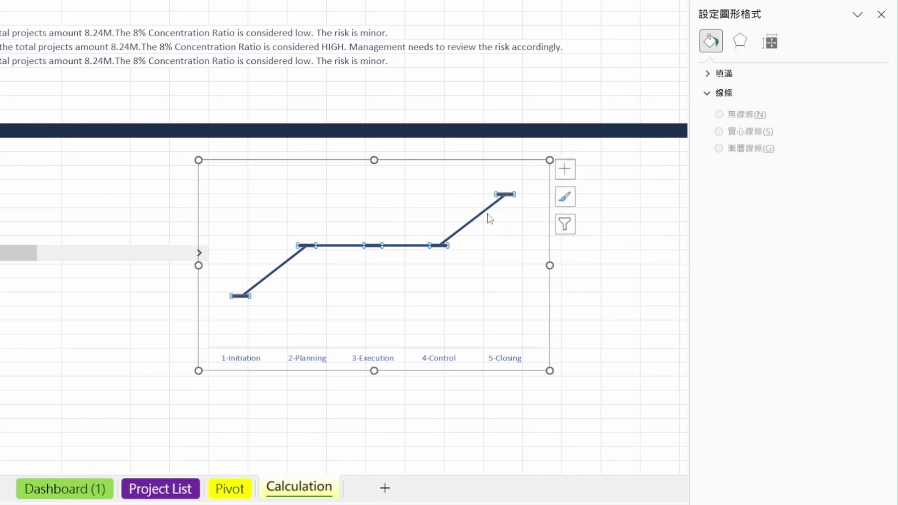
pyautogui.click(710, 75)
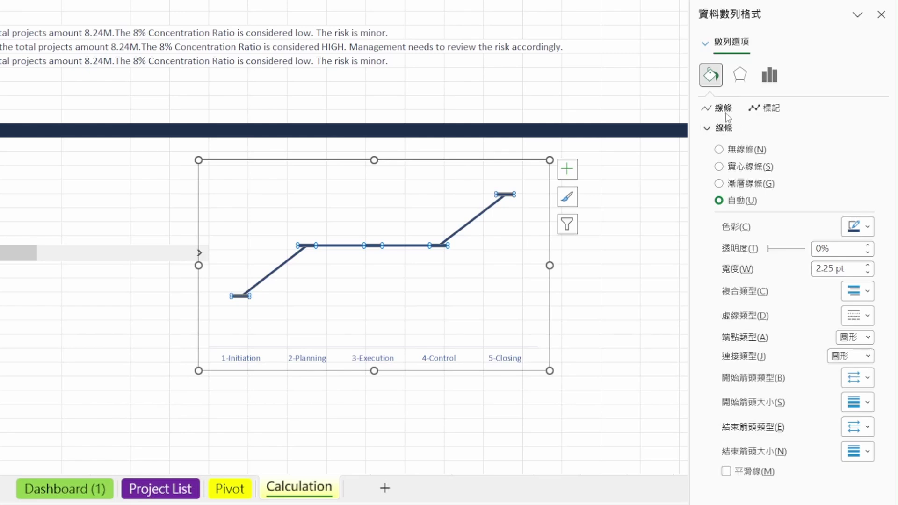
pyautogui.click(856, 226)
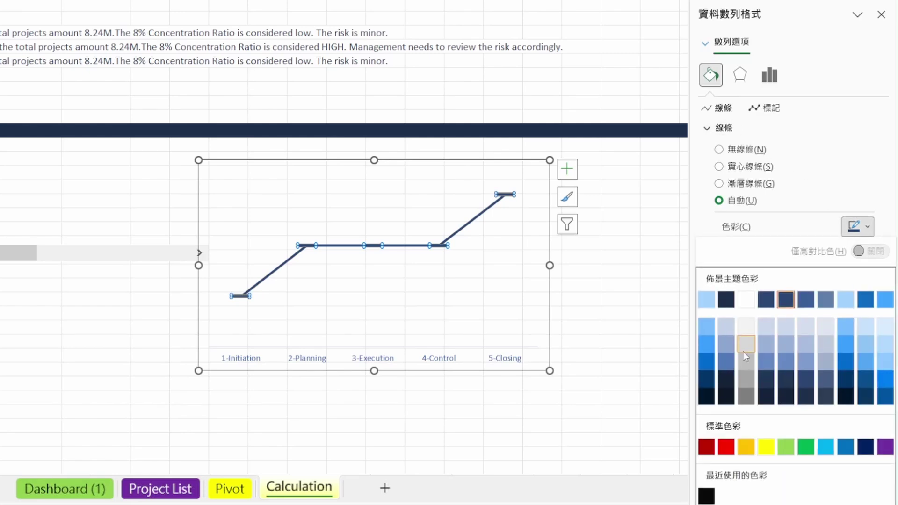
pyautogui.click(744, 351)
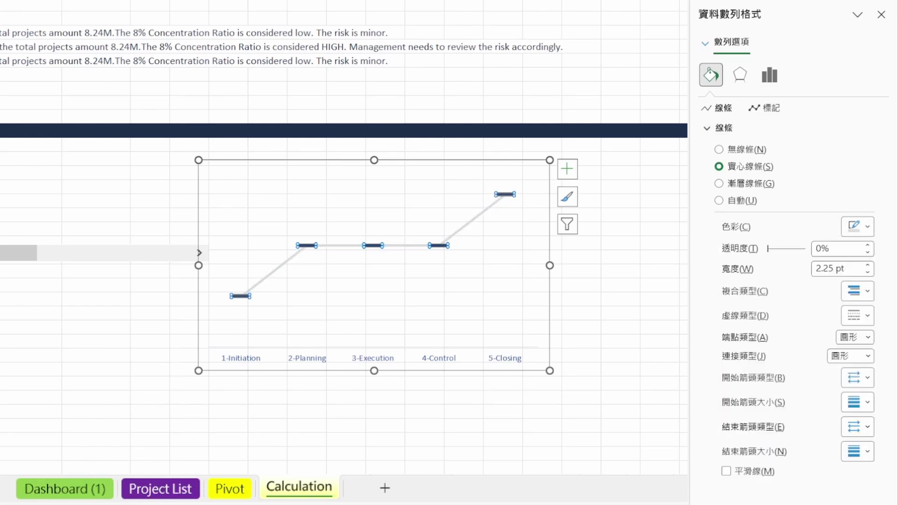
# Step: Add data labels to the stage line chart and set their font size to 19
pyautogui.click(573, 174)
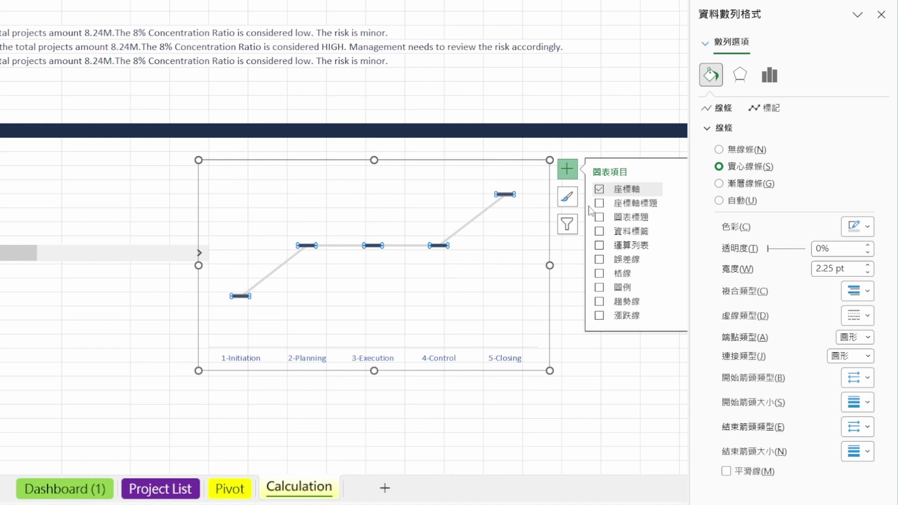
pyautogui.click(599, 231)
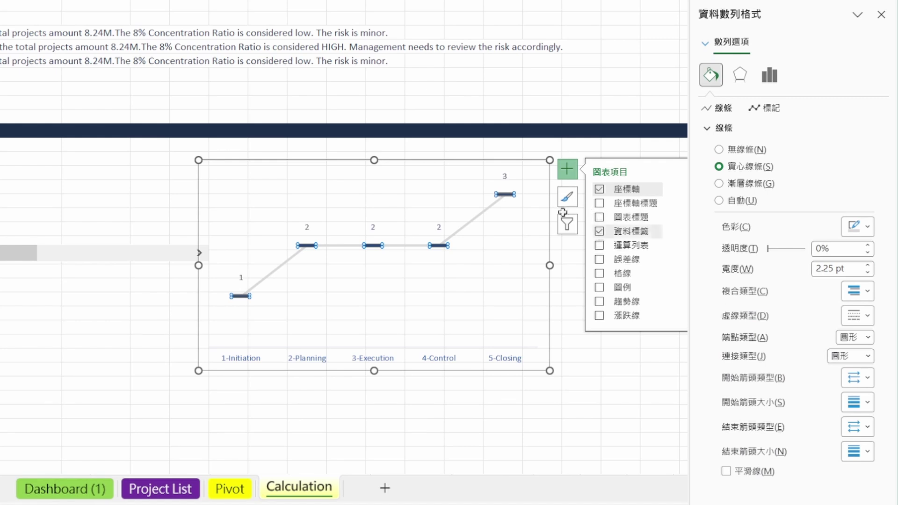
pyautogui.click(506, 178)
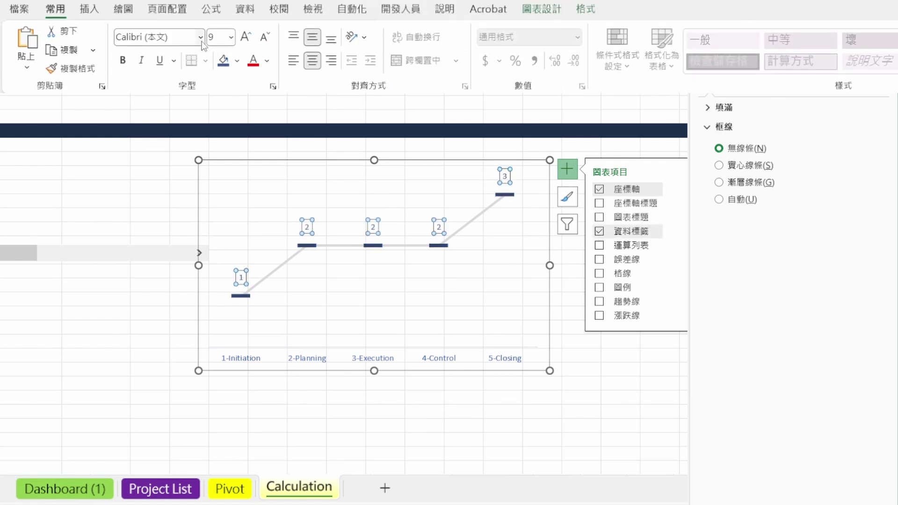
pyautogui.click(217, 37)
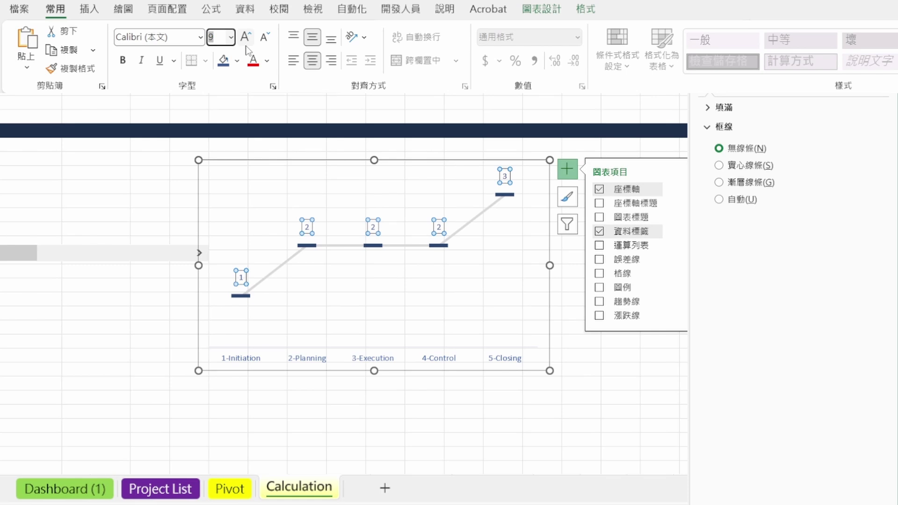
pyautogui.write('15')
pyautogui.press('Return')
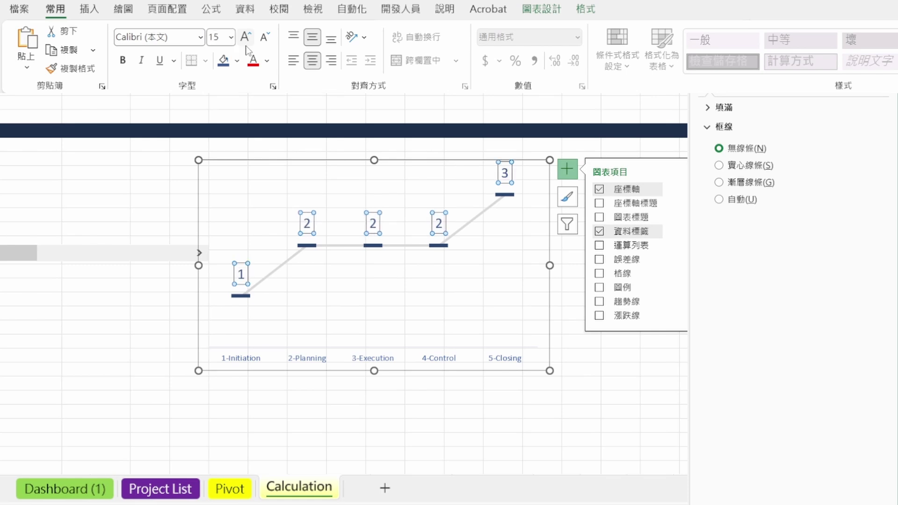
pyautogui.click(217, 37)
pyautogui.write('19')
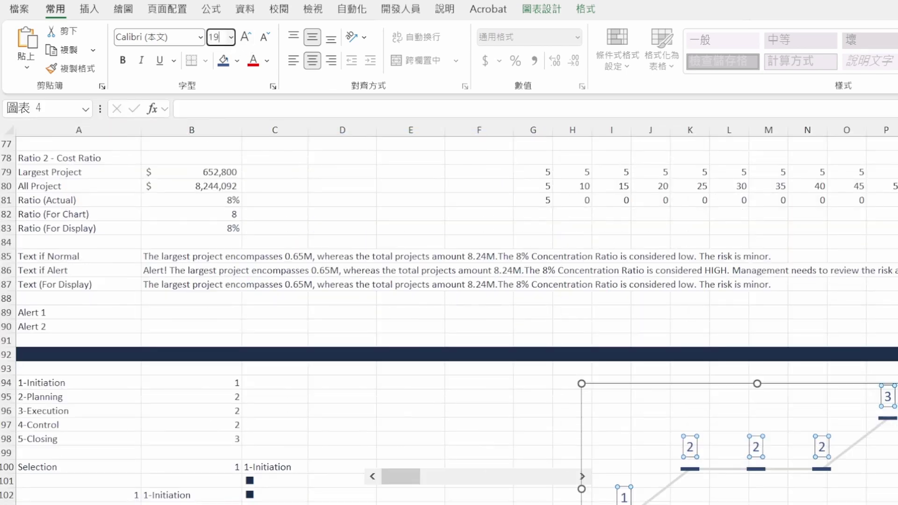
pyautogui.press('Return')
pyautogui.click(237, 59)
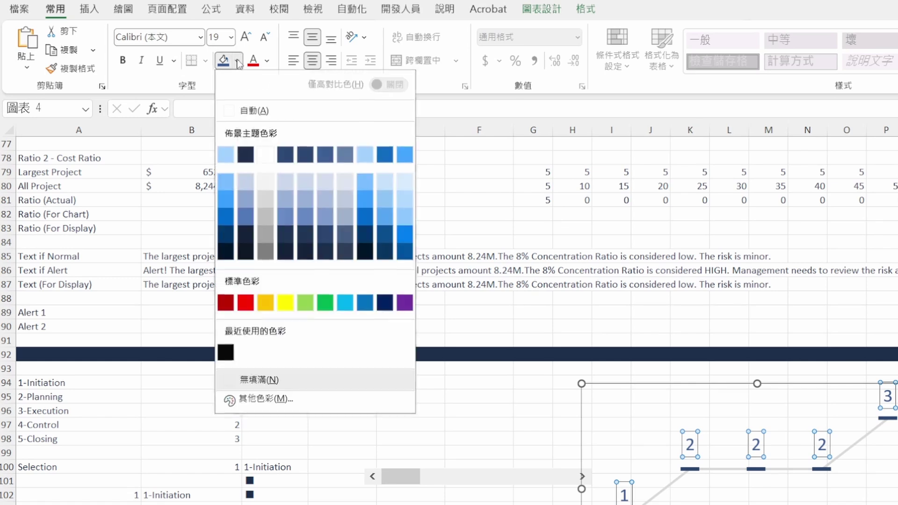
pyautogui.click(226, 350)
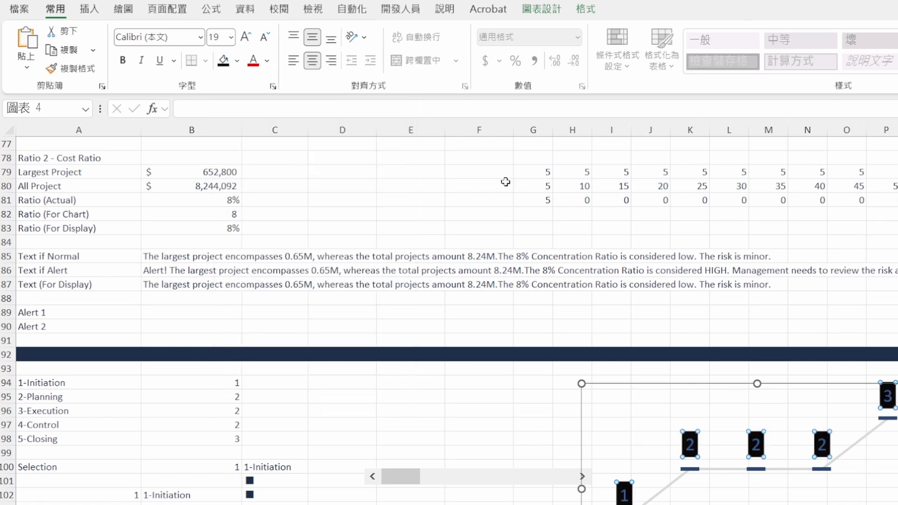
pyautogui.hotkey('ctrl', 'z')
# Step: Set the font color of the chart's data labels to black
pyautogui.click(266, 61)
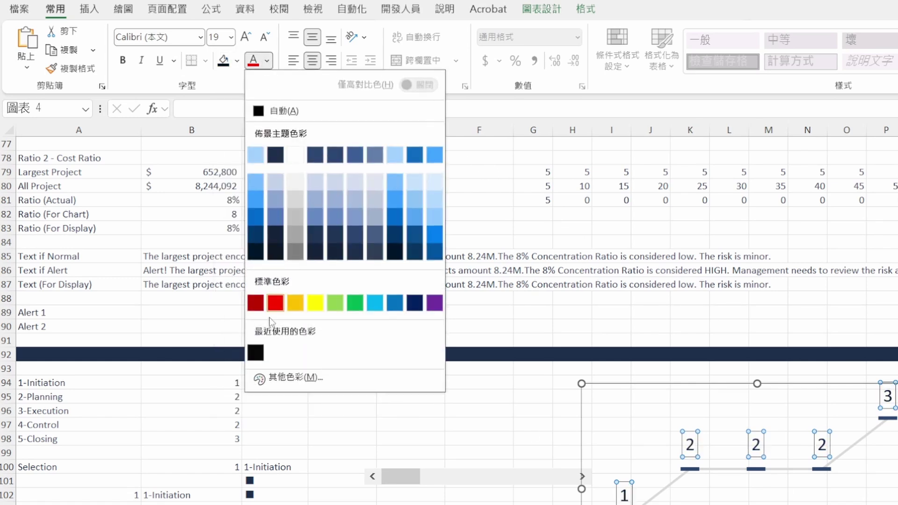
pyautogui.click(255, 353)
pyautogui.press('Escape')
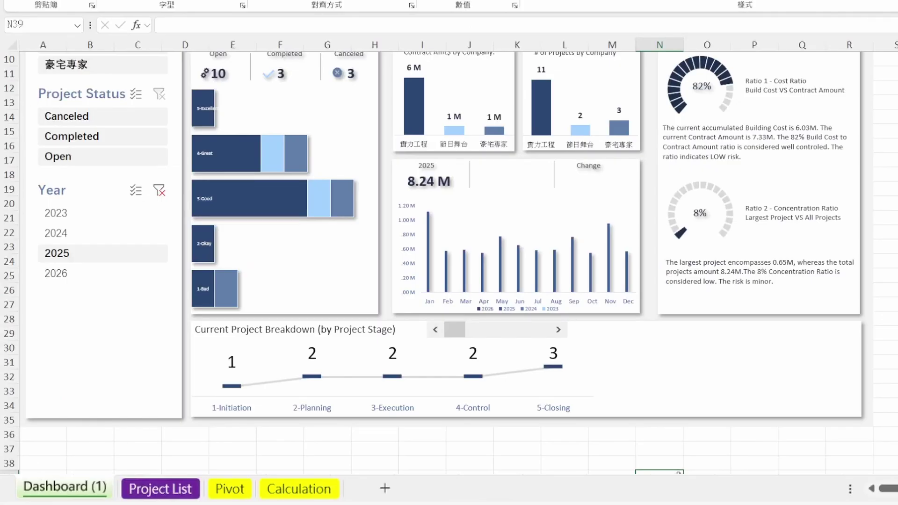
# Step: Draw a text box over the 1-Initiation label in the dashboard's project stage breakdown, spanning about D34:F39
pyautogui.click(260, 434)
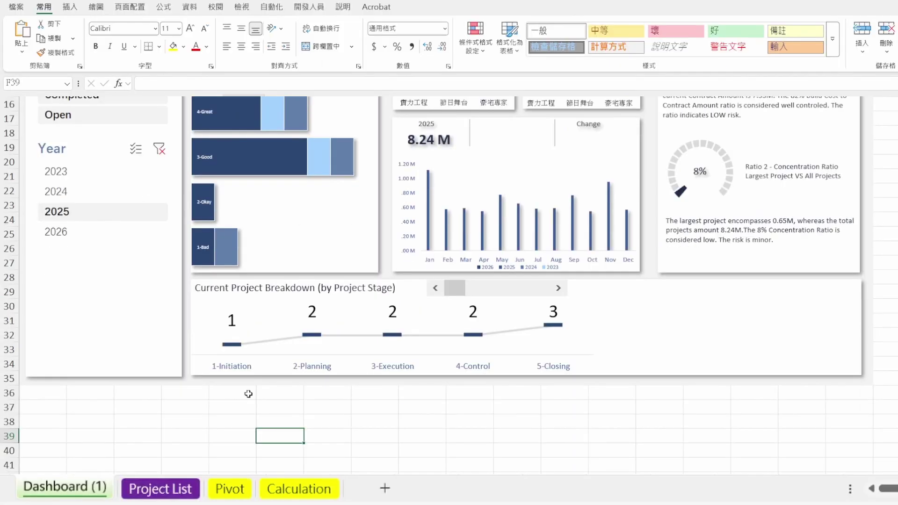
pyautogui.click(70, 6)
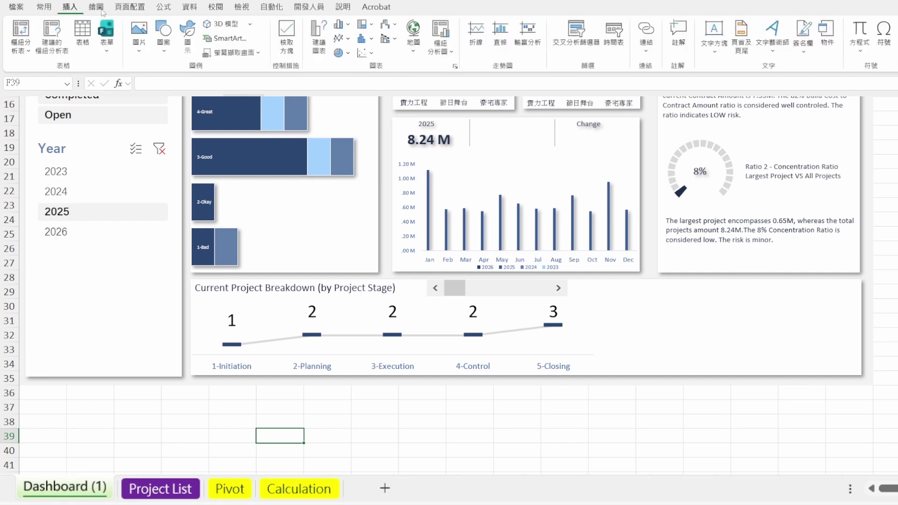
pyautogui.click(714, 35)
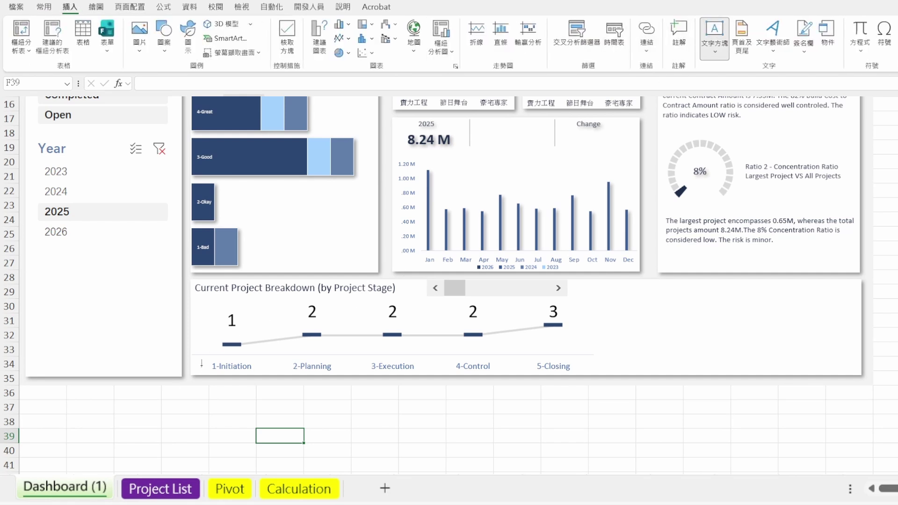
pyautogui.moveTo(201, 365); pyautogui.dragTo(263, 440)
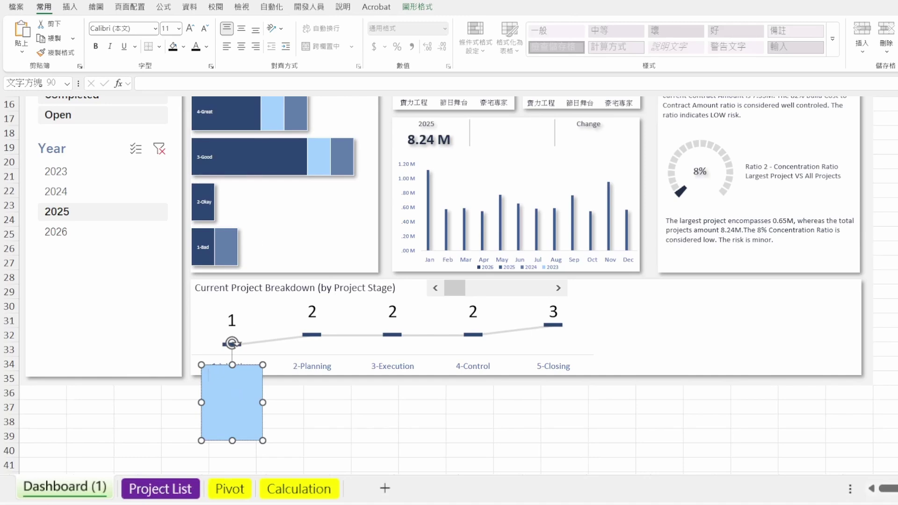
# Step: Link the new text box to the first stage's marker cell with =Calculation!C102
pyautogui.click(178, 82)
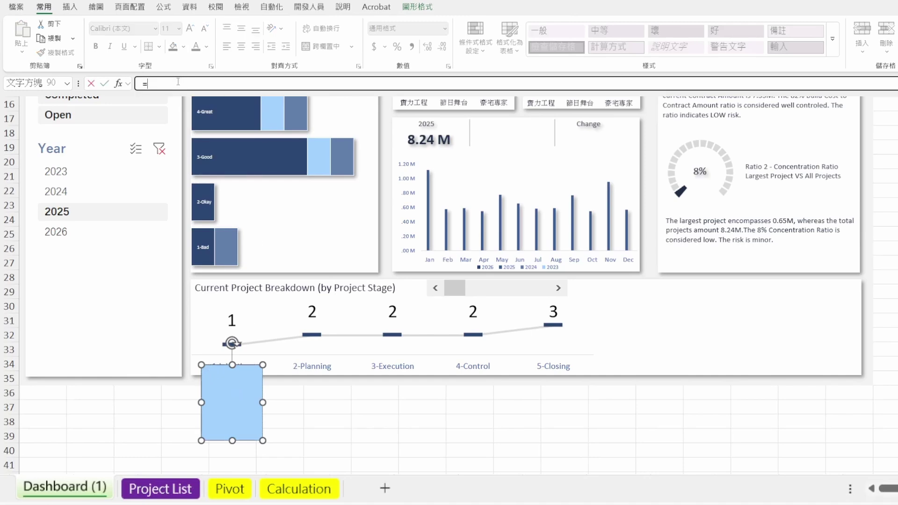
pyautogui.click(299, 489)
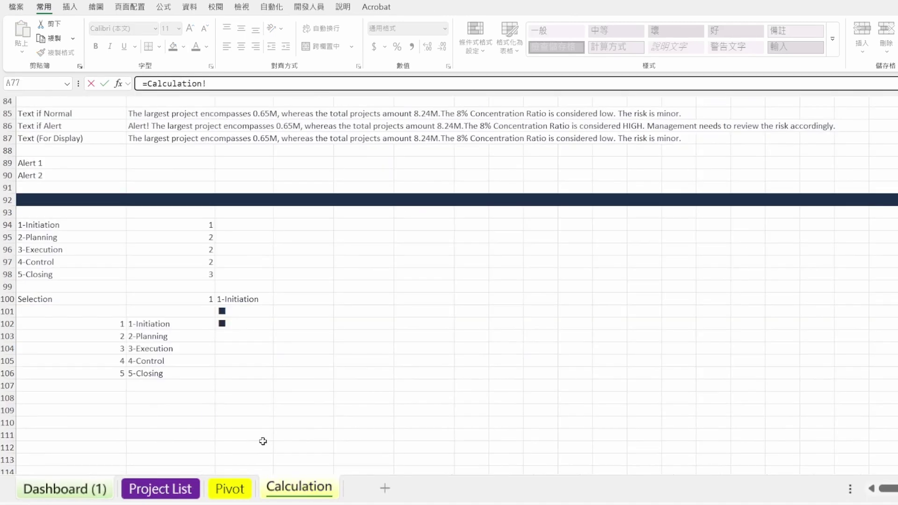
pyautogui.click(230, 328)
pyautogui.press('Return')
# Step: Remove the fill and outline from the text box linked to the first stage's marker
pyautogui.rightClick(263, 380)
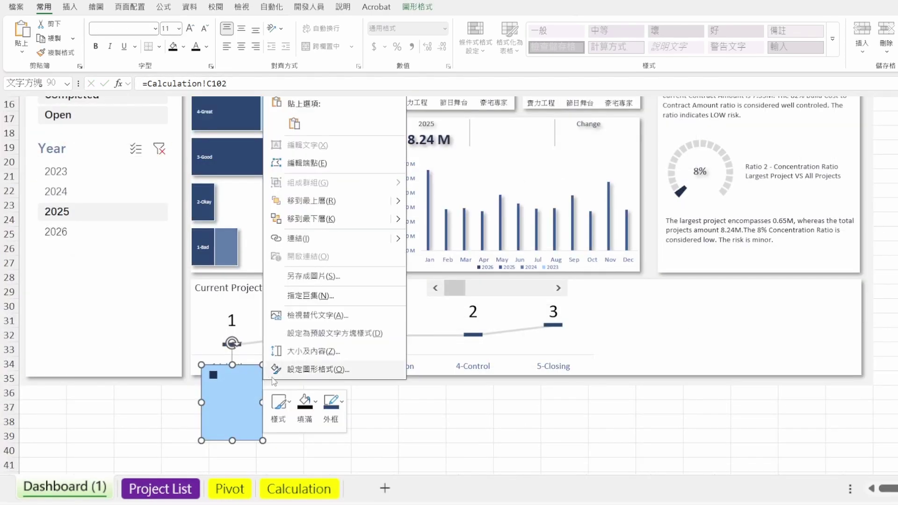
pyautogui.click(305, 401)
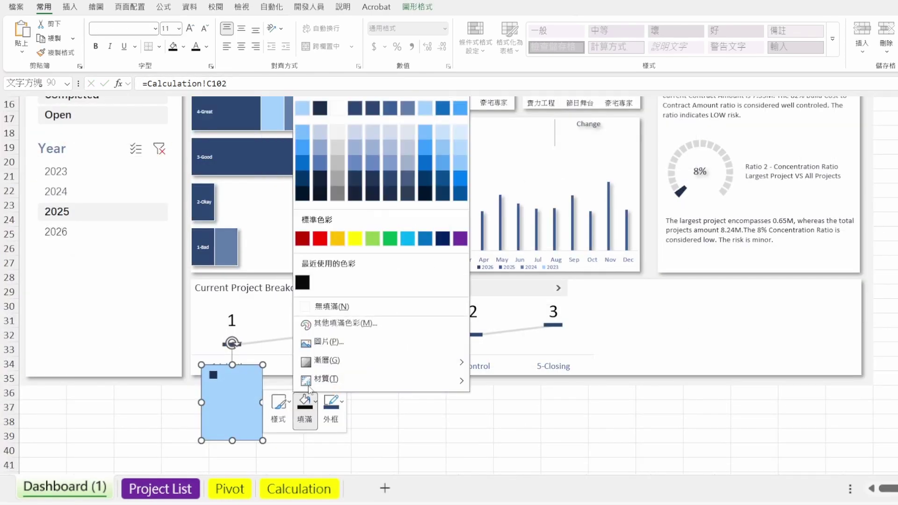
pyautogui.click(331, 307)
pyautogui.click(336, 412)
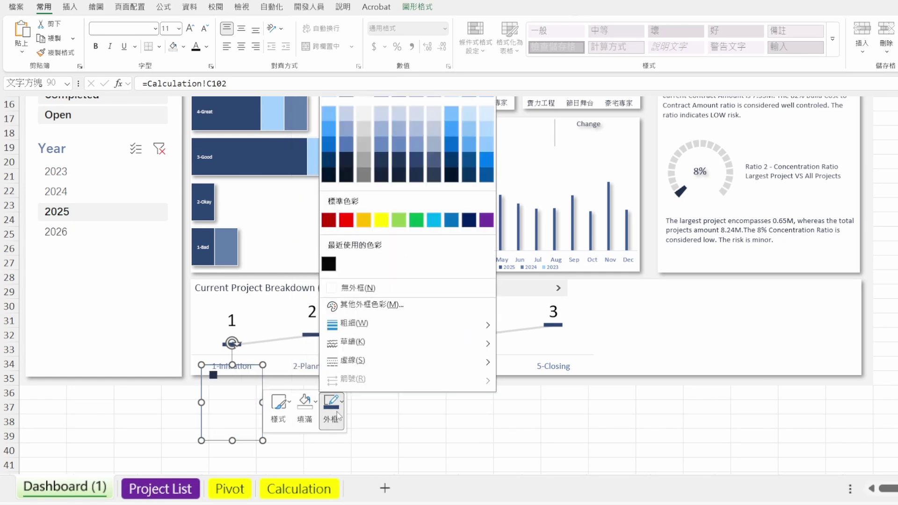
pyautogui.click(359, 288)
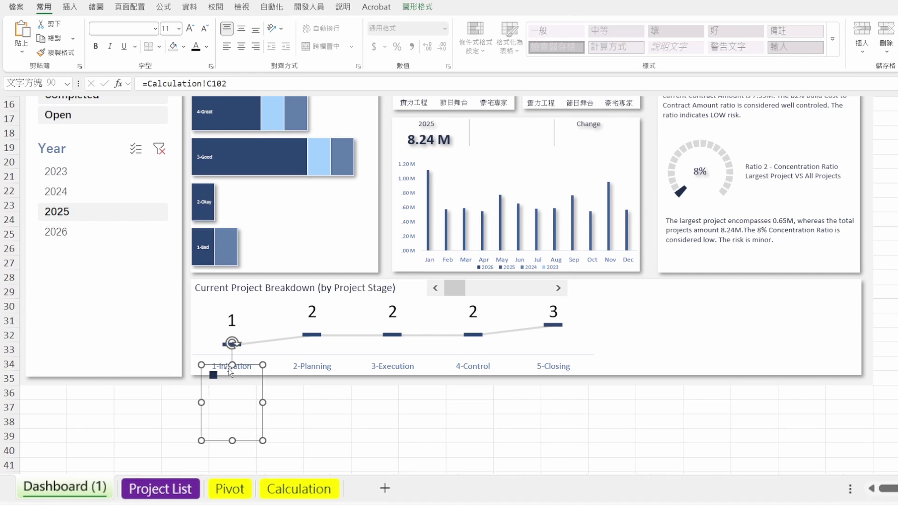
# Step: Format the linked text box's text in Wingdings 2 at font size 120
pyautogui.click(172, 29)
pyautogui.write('12')
pyautogui.press('Escape')
pyautogui.press('Return')
# Step: Resize the text box and move it over the 1-Initiation data point and label, spanning about D28:F35
pyautogui.moveTo(263, 402); pyautogui.dragTo(293, 403)
pyautogui.moveTo(201, 403); pyautogui.dragTo(182, 402)
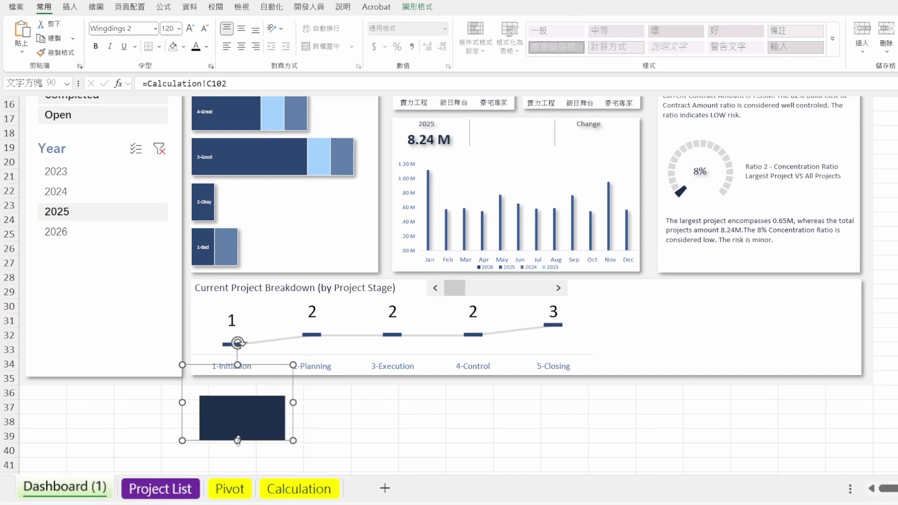
pyautogui.moveTo(238, 440); pyautogui.dragTo(238, 471)
pyautogui.moveTo(261, 401); pyautogui.dragTo(240, 330)
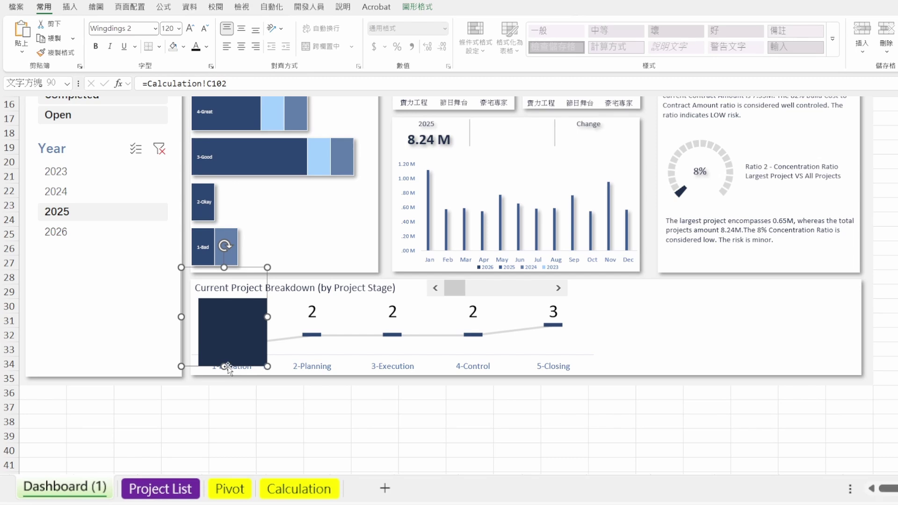
pyautogui.moveTo(225, 366); pyautogui.dragTo(225, 379)
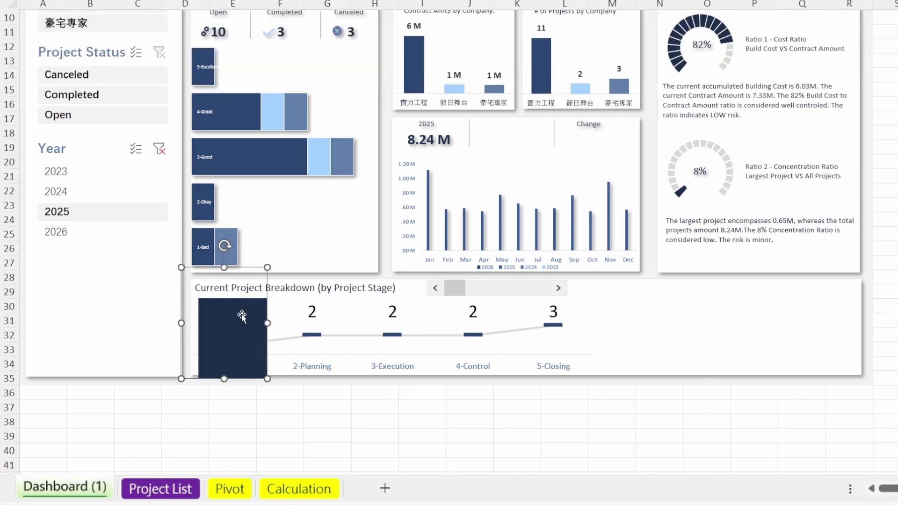
# Step: Apply a gradient text fill to the text box and reduce it to two gradient stops
pyautogui.rightClick(242, 315)
pyautogui.press('Escape')
pyautogui.hotkey('ctrl', '1')
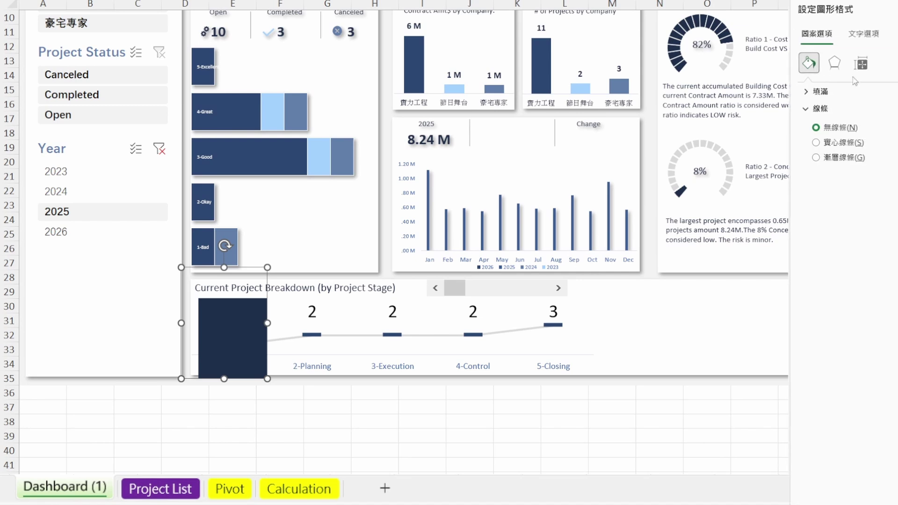
pyautogui.click(797, 34)
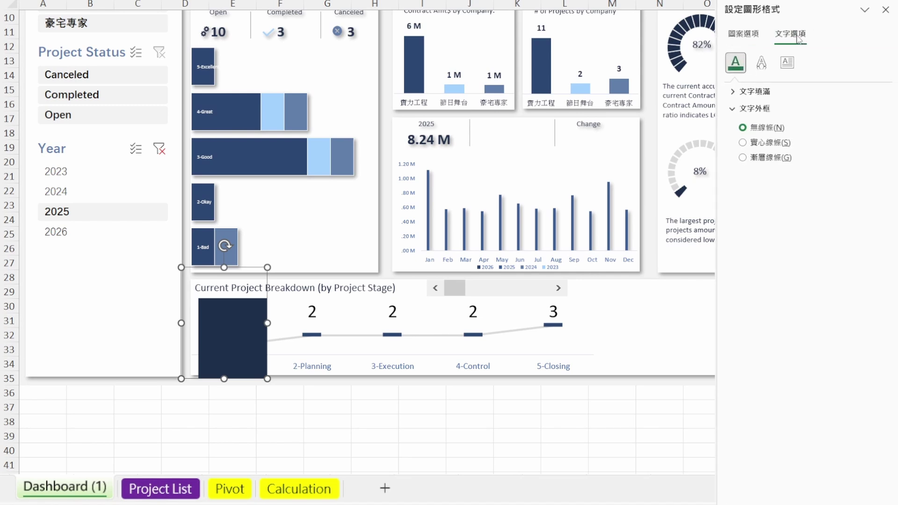
pyautogui.click(771, 92)
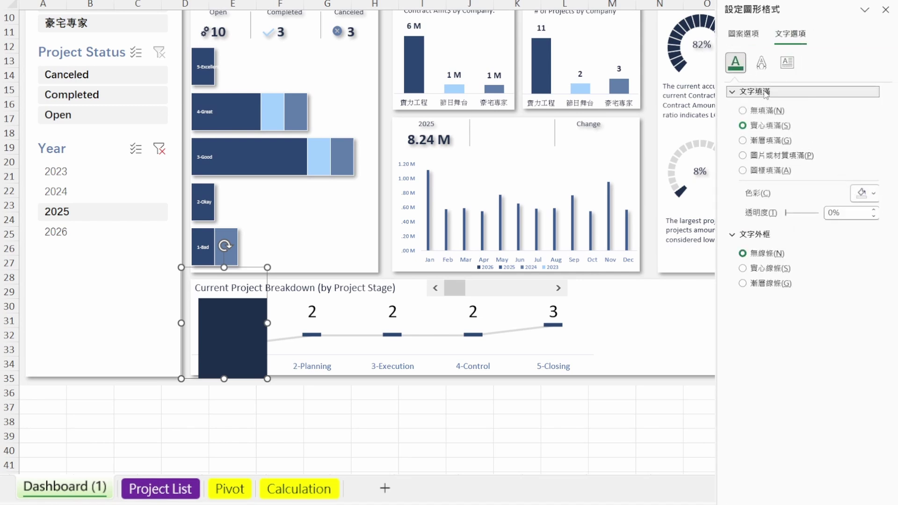
pyautogui.click(744, 141)
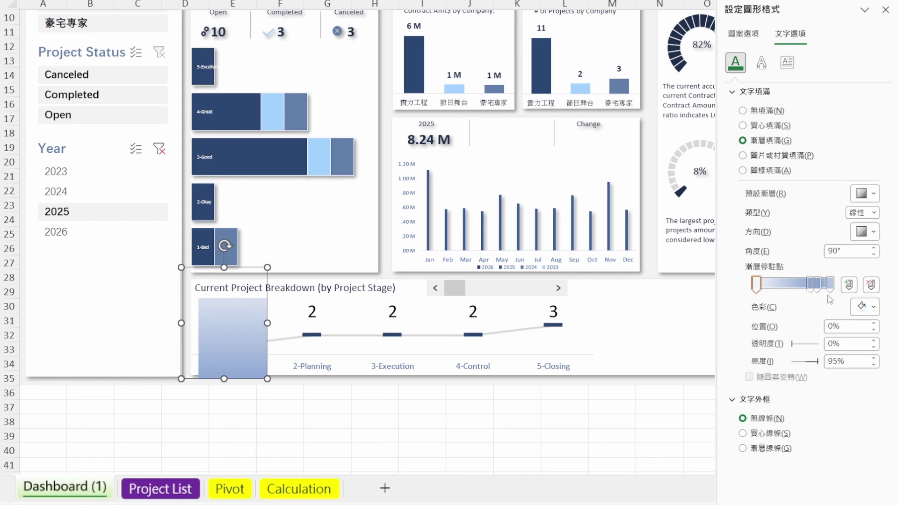
pyautogui.moveTo(812, 288); pyautogui.dragTo(767, 289)
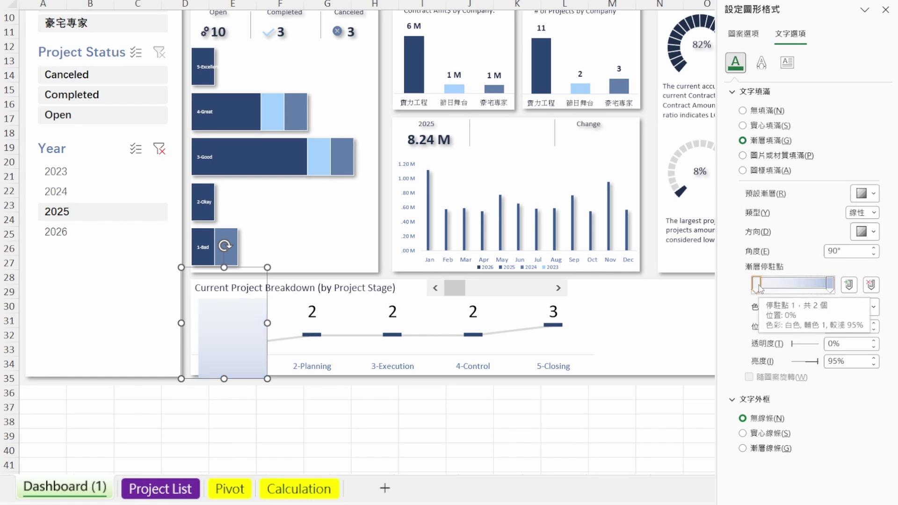
# Step: Recolor the gradient's 100% stop to a darker blue and set its transparency to 30%
pyautogui.click(829, 284)
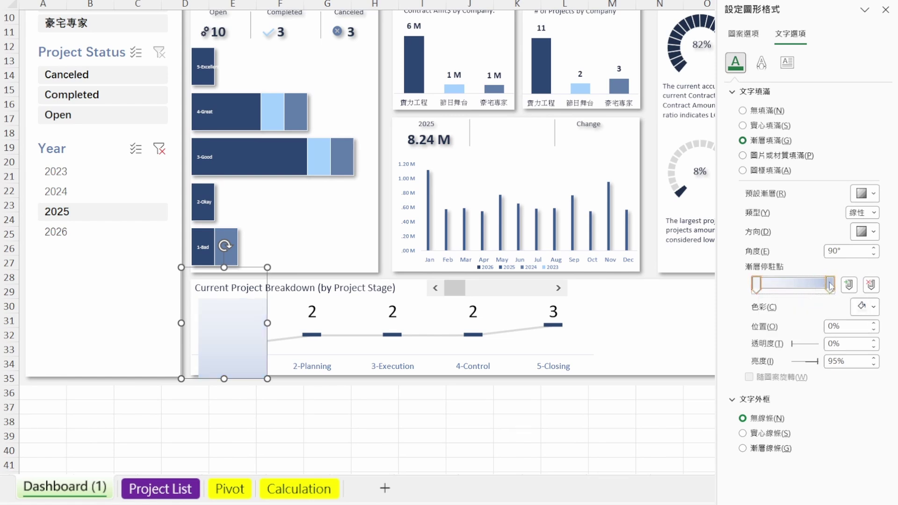
pyautogui.click(862, 307)
pyautogui.click(838, 94)
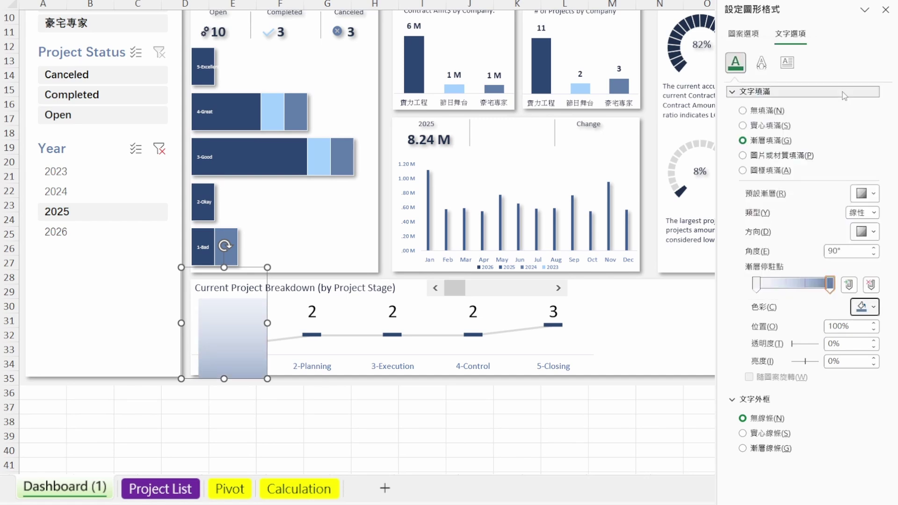
pyautogui.click(830, 286)
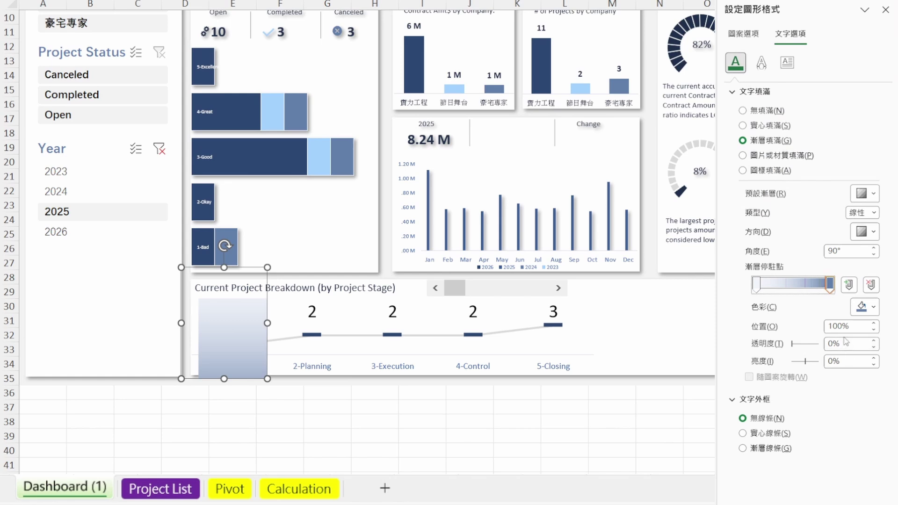
pyautogui.moveTo(848, 343); pyautogui.dragTo(827, 346)
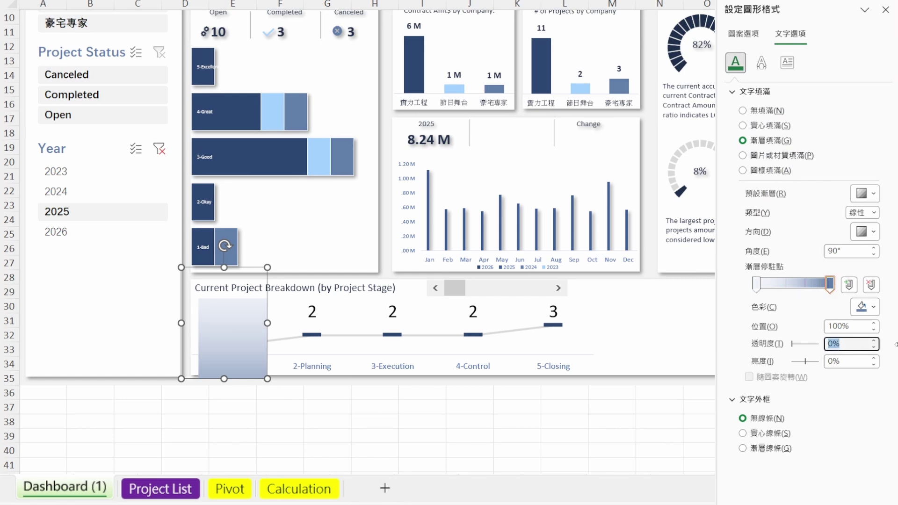
pyautogui.write('30')
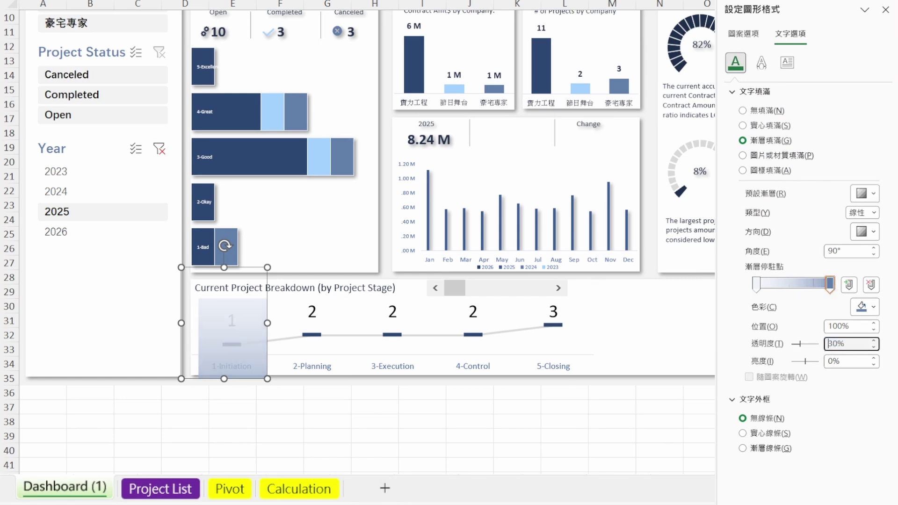
# Step: Set the transparency of the gradient's 0% stop to 80%
pyautogui.click(757, 284)
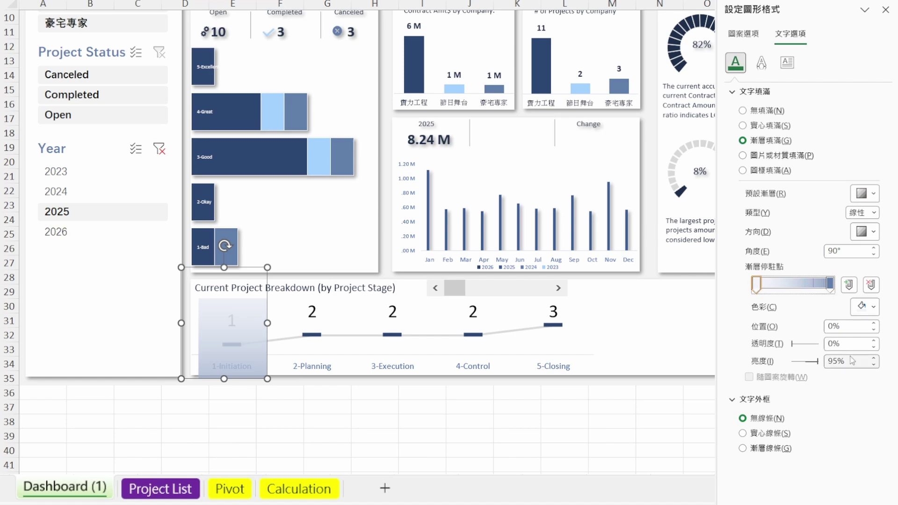
pyautogui.moveTo(832, 344); pyautogui.dragTo(816, 349)
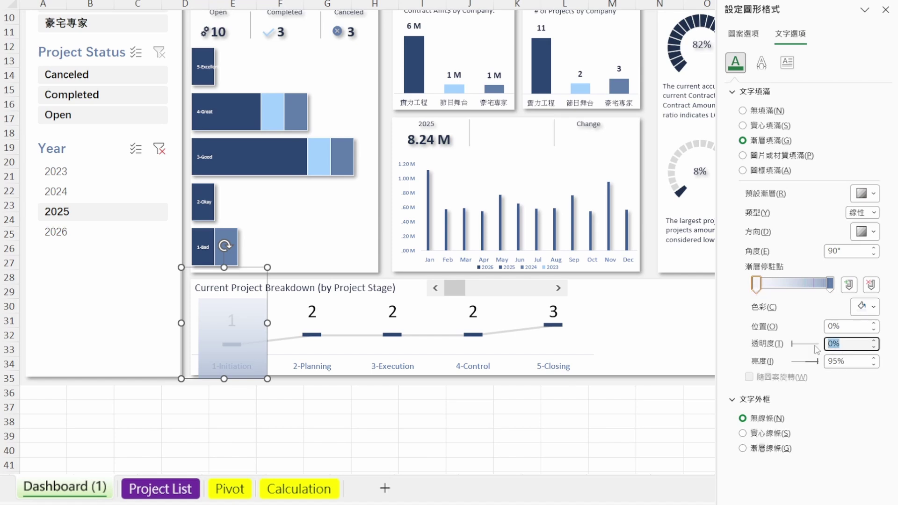
pyautogui.write('80')
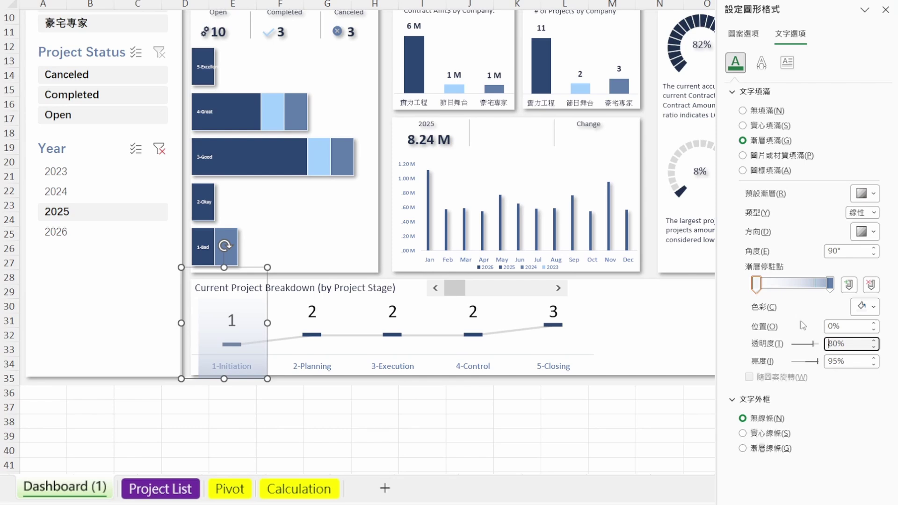
pyautogui.click(312, 383)
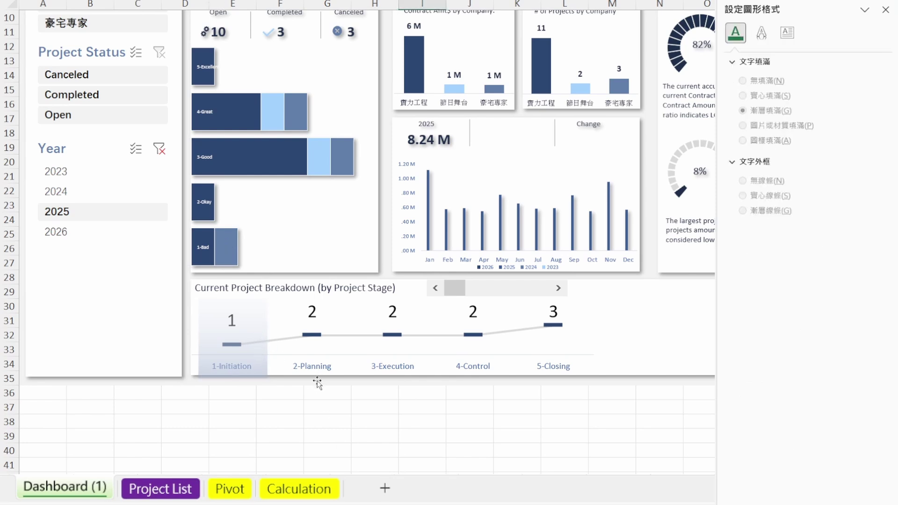
# Step: Link the copied text boxes over 2-Planning and 3-Execution to =Calculation!C103 and =Calculation!C104 respectively
pyautogui.click(660, 463)
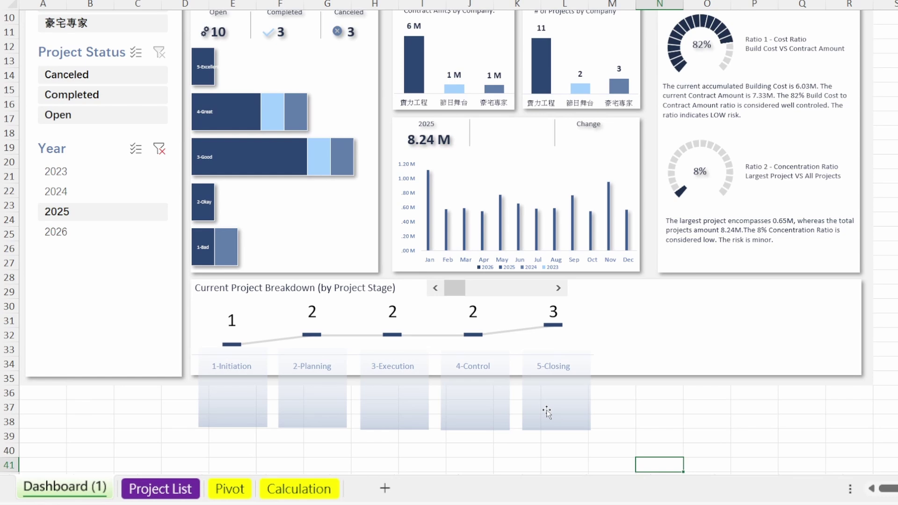
pyautogui.click(312, 402)
pyautogui.moveTo(226, 17)
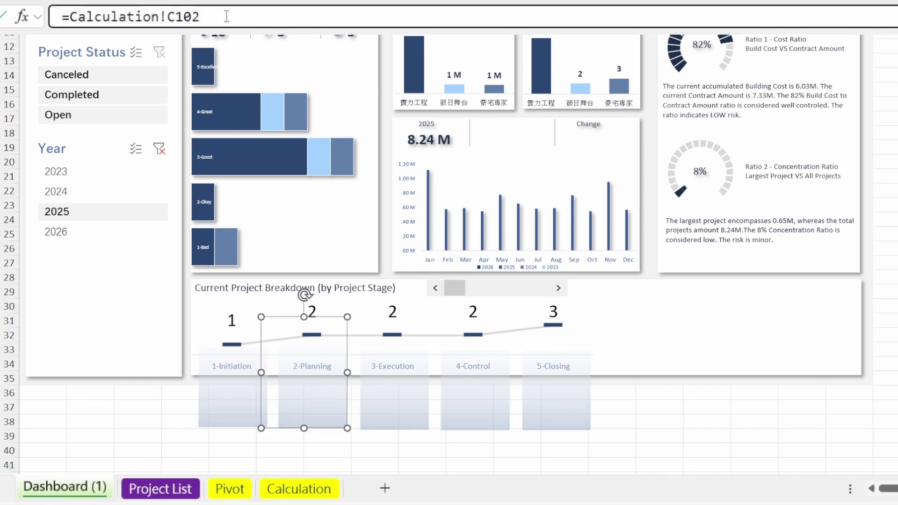
pyautogui.write('3')
pyautogui.press('Return')
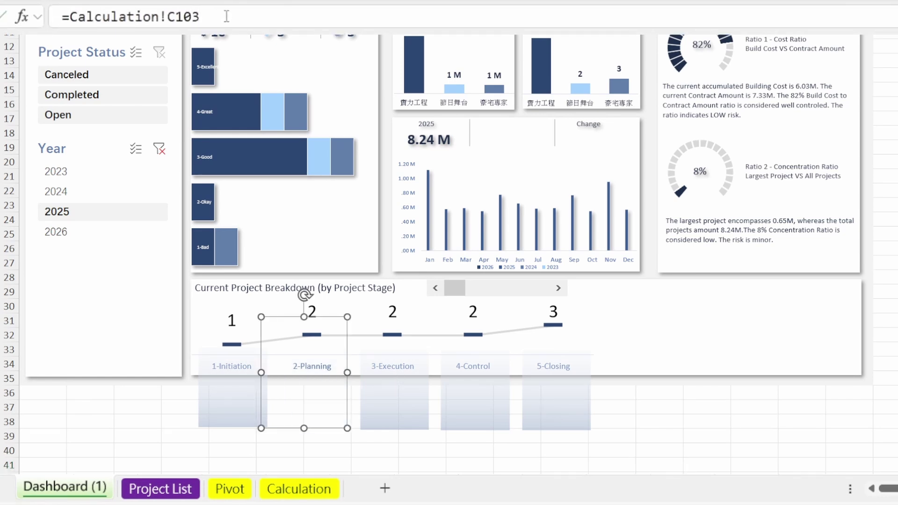
pyautogui.click(405, 397)
pyautogui.click(235, 16)
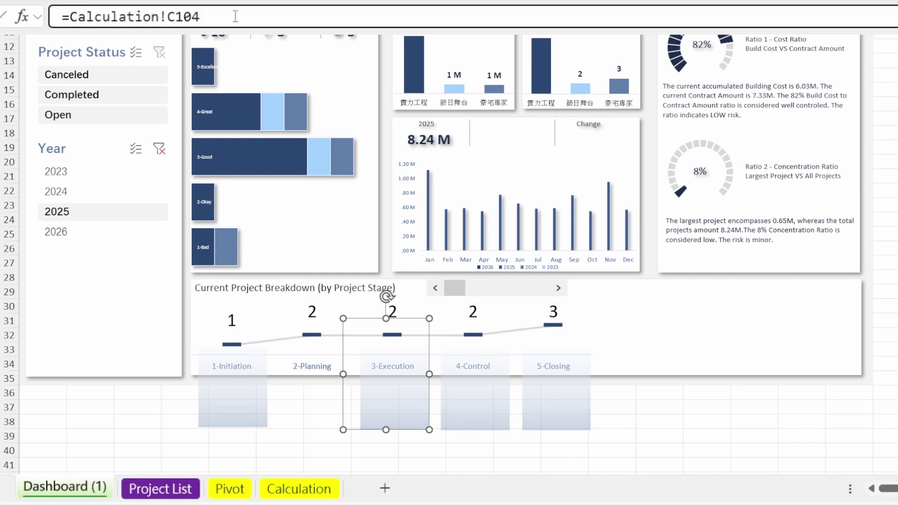
pyautogui.write('4')
pyautogui.press('Return')
# Step: Link the copied text boxes over 4-Control and 5-Closing to =Calculation!C105 and =Calculation!C106 respectively
pyautogui.click(473, 397)
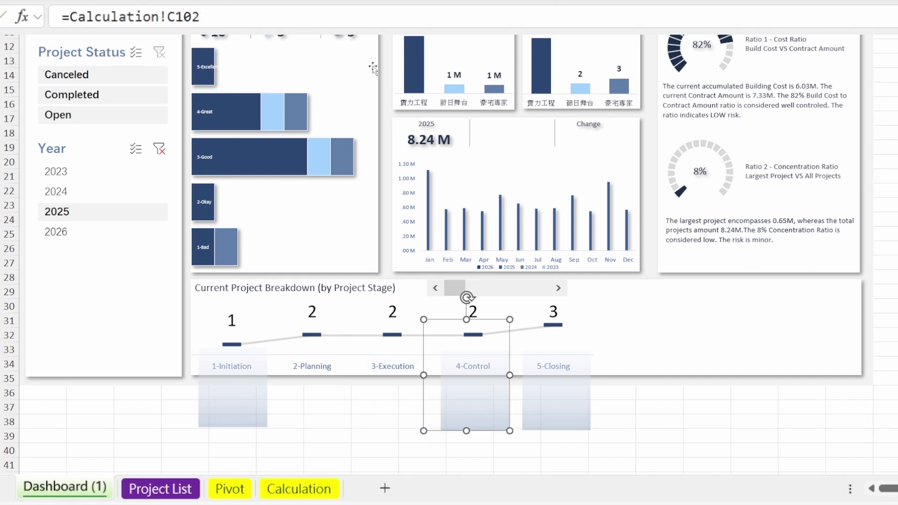
pyautogui.click(255, 14)
pyautogui.write('5')
pyautogui.press('Return')
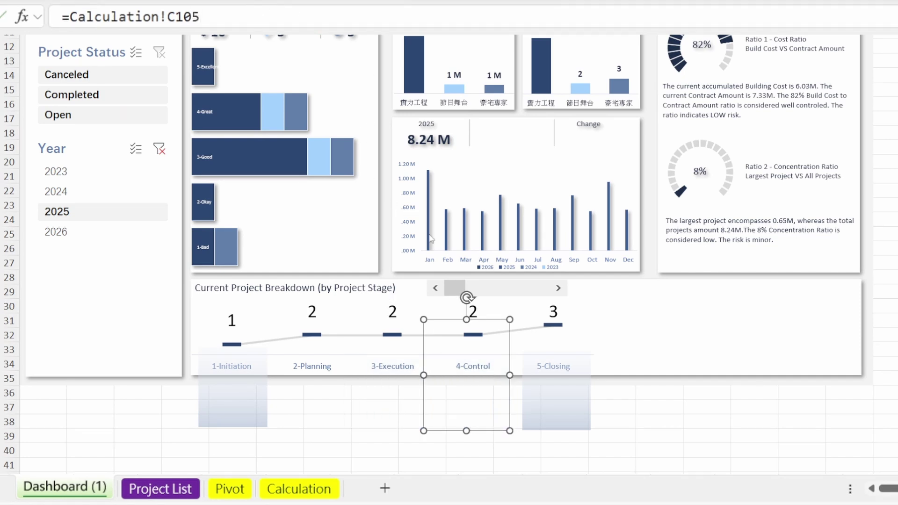
pyautogui.click(541, 415)
pyautogui.click(234, 24)
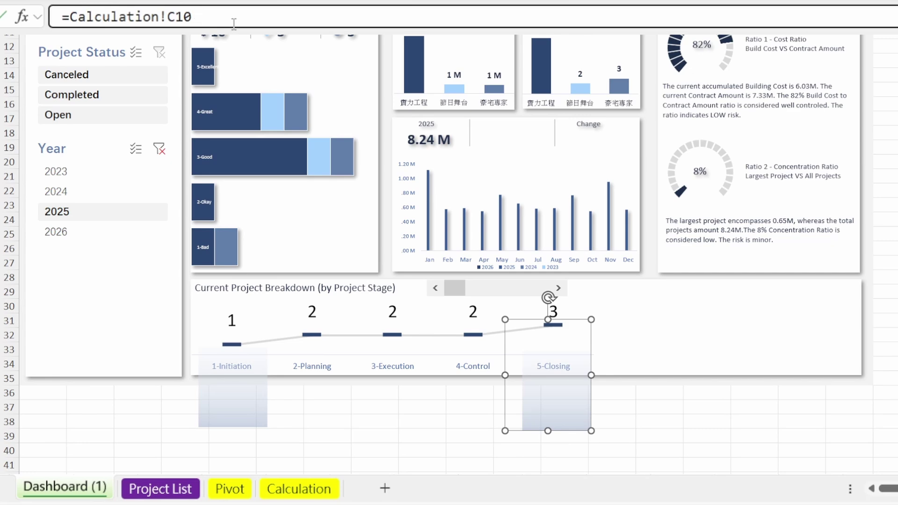
pyautogui.write('6')
pyautogui.press('Return')
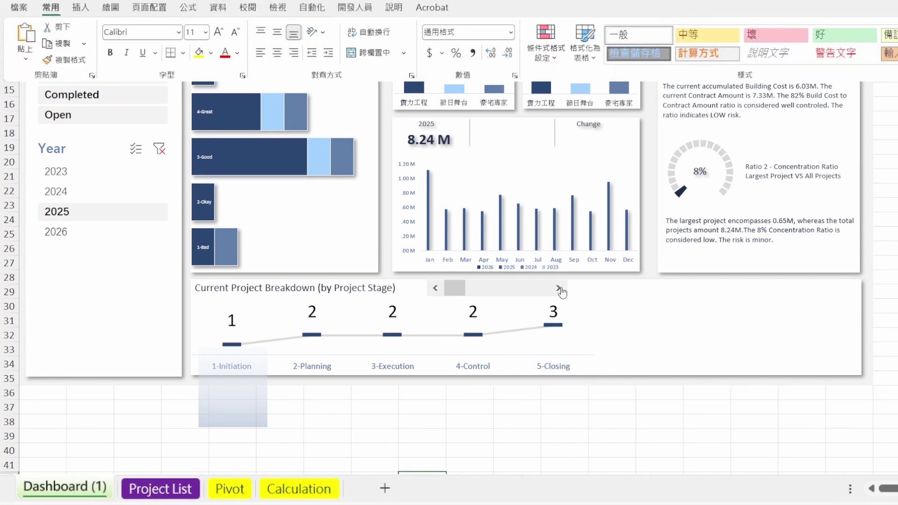
# Step: Advance the scroll bar to the second stage and copy the 1-Initiation text box's formatting onto the 2-Planning text box with Format Painter
pyautogui.click(559, 289)
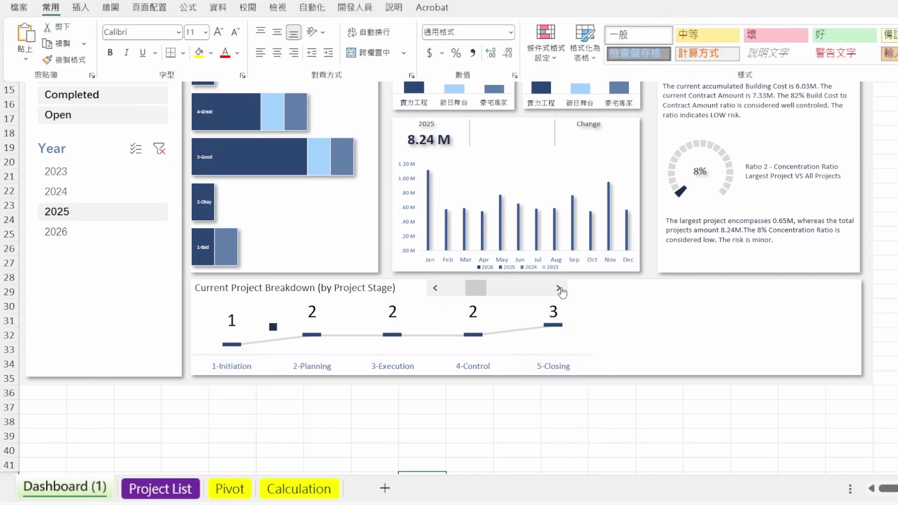
pyautogui.click(244, 391)
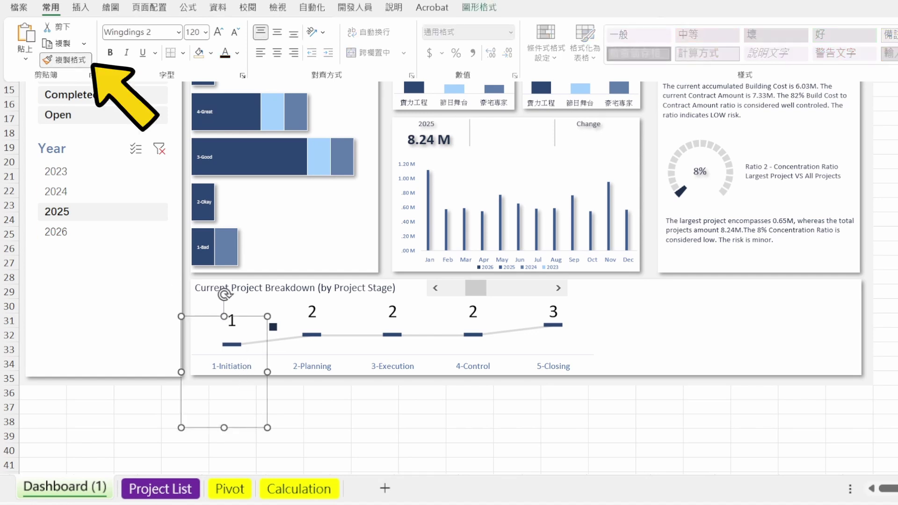
pyautogui.click(280, 334)
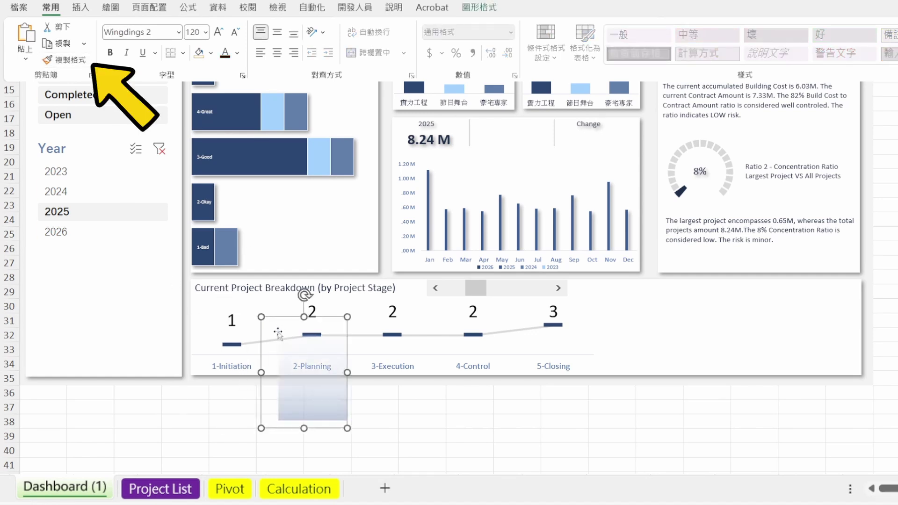
# Step: Advance the scroll bar stage by stage and copy the gradient formatting onto the 3-Execution, 4-Control and 5-Closing text boxes with Format Painter
pyautogui.click(564, 289)
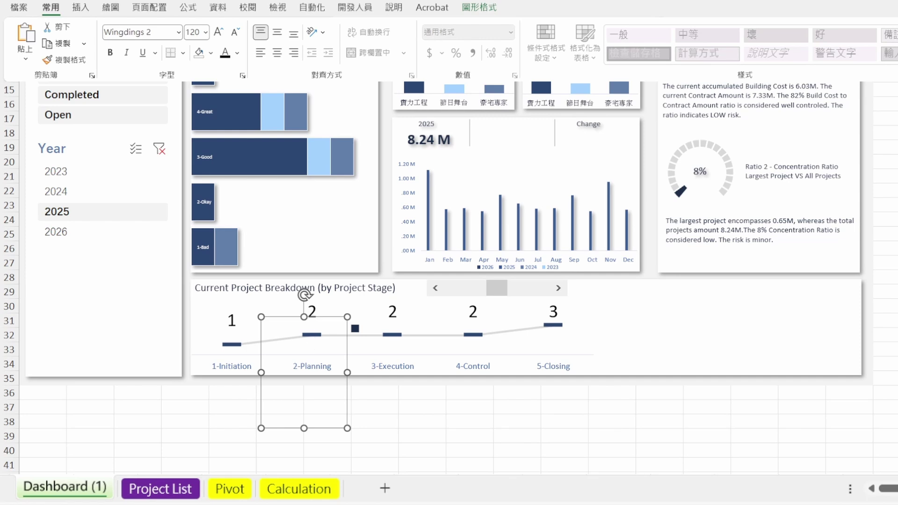
pyautogui.click(564, 289)
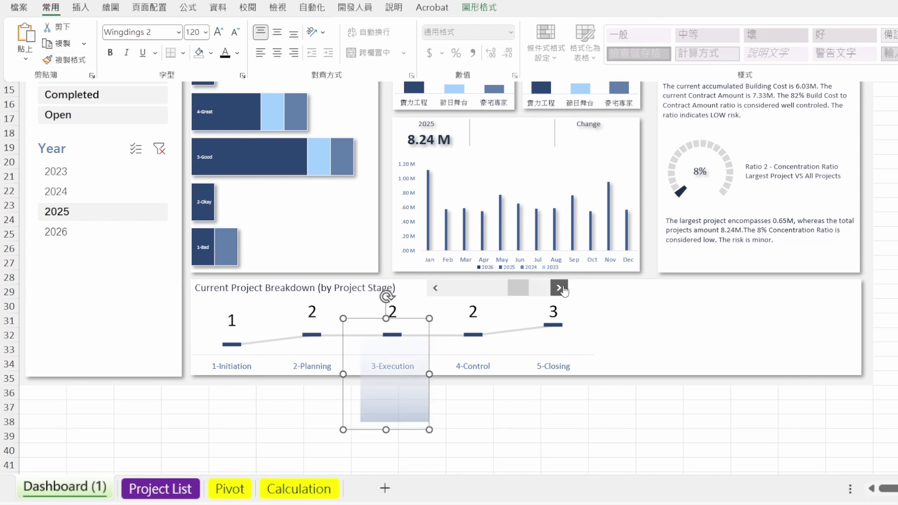
pyautogui.click(65, 59)
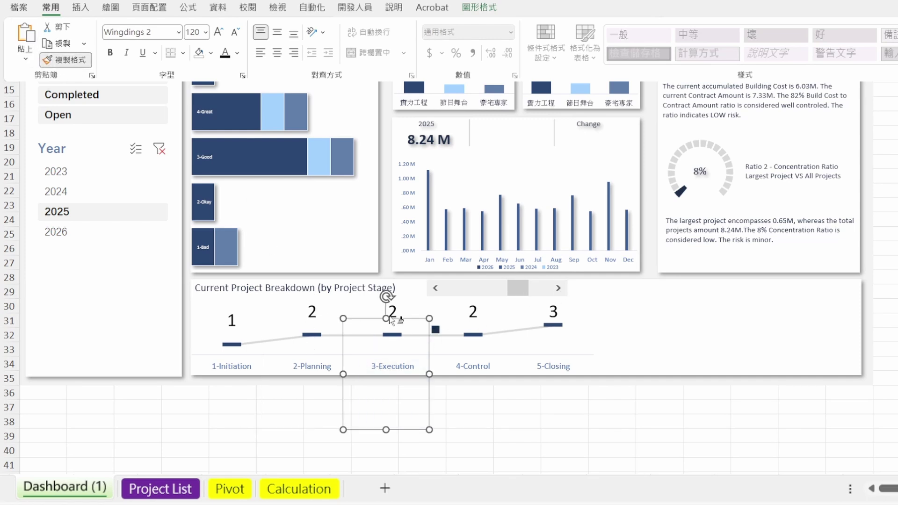
pyautogui.click(465, 341)
pyautogui.click(82, 57)
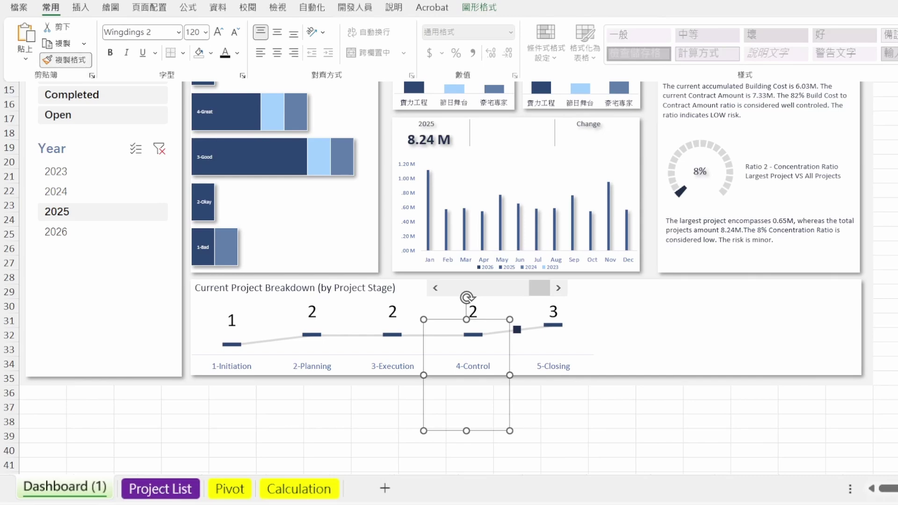
pyautogui.click(561, 361)
# Step: Bring the project stage line chart to the front and move the gradient text boxes up into the breakdown panel behind it
pyautogui.click(584, 303)
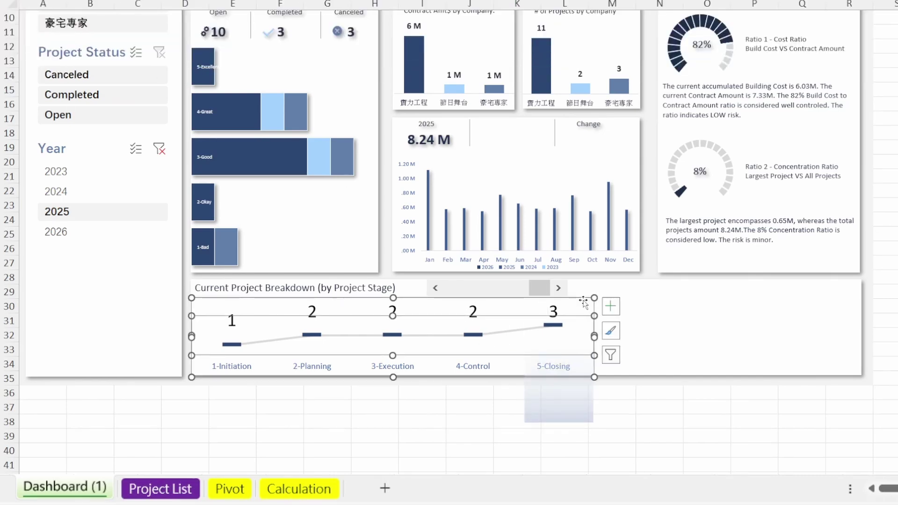
pyautogui.rightClick(584, 304)
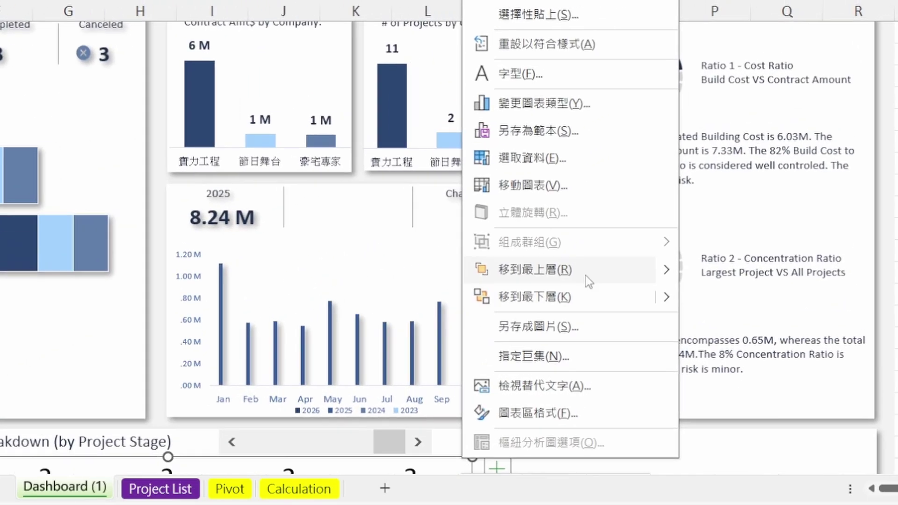
pyautogui.moveTo(661, 271)
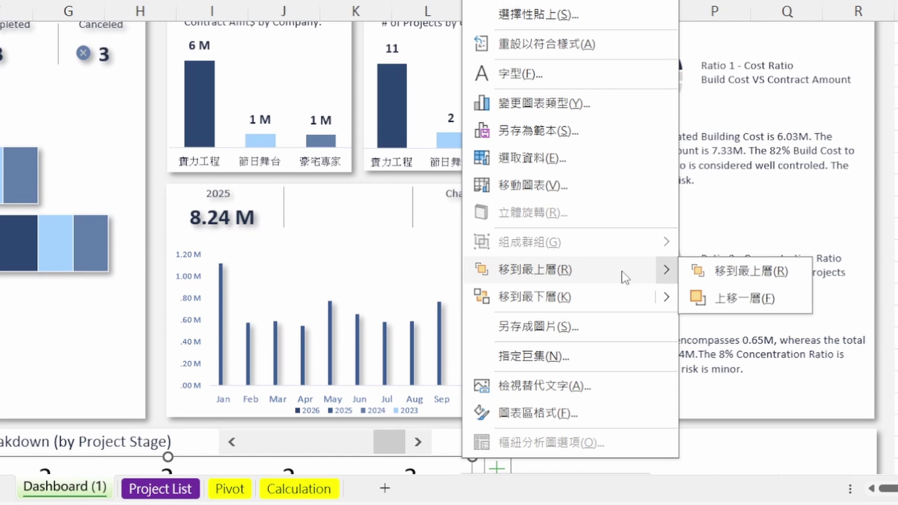
pyautogui.click(750, 272)
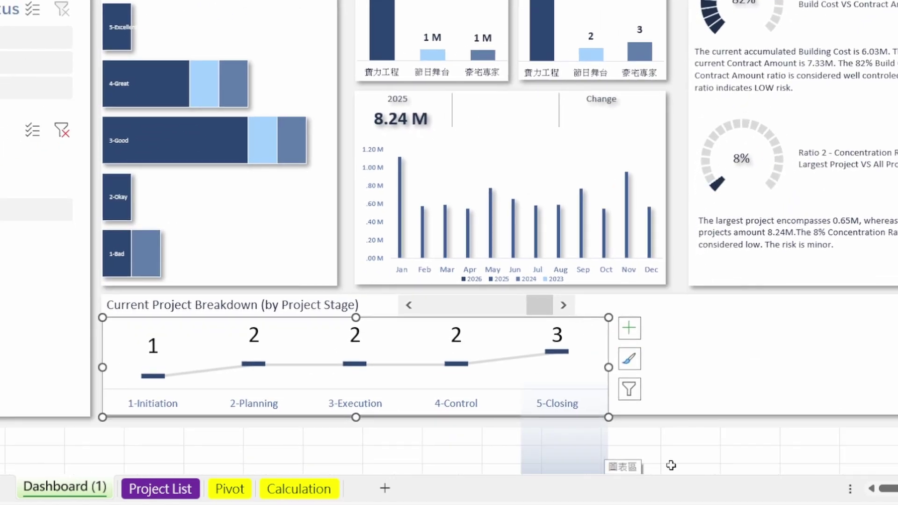
pyautogui.click(590, 455)
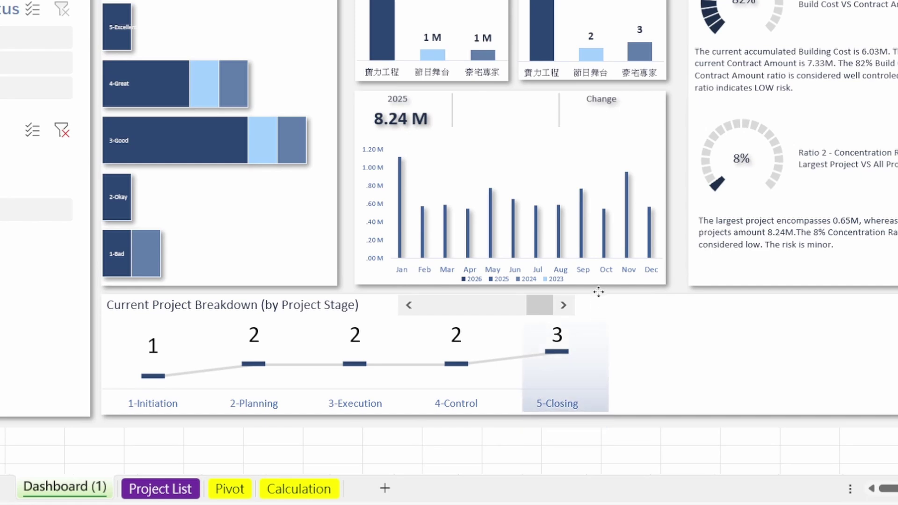
# Step: Test the stage highlighting by moving the scroll bar from 5-Closing to 1-Initiation, forward to 5-Closing and back again
pyautogui.click(595, 295)
pyautogui.click(409, 306)
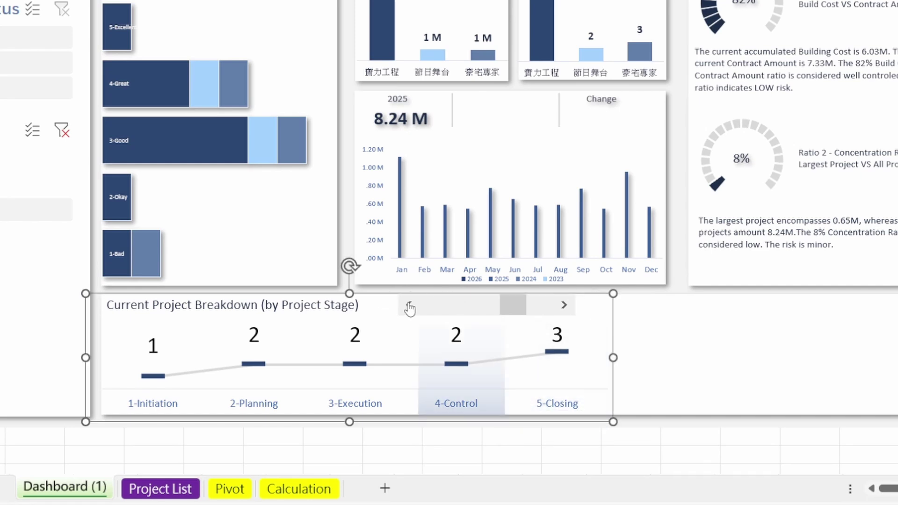
pyautogui.click(410, 306)
pyautogui.click(409, 307)
pyautogui.click(409, 306)
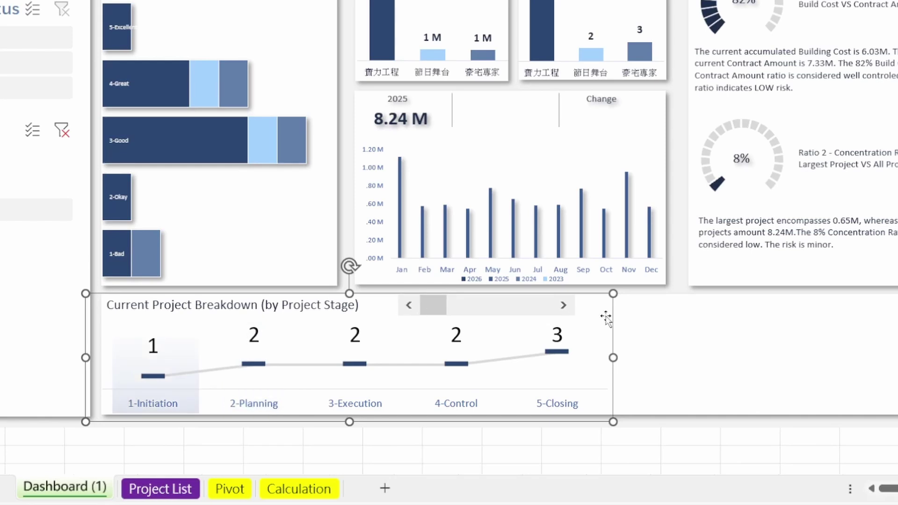
pyautogui.click(571, 308)
pyautogui.click(570, 307)
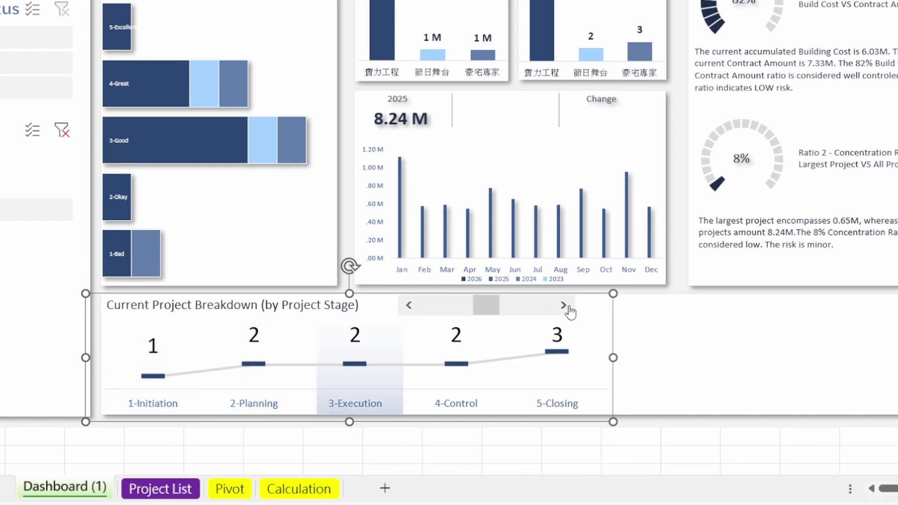
pyautogui.click(569, 308)
pyautogui.click(570, 307)
pyautogui.click(411, 306)
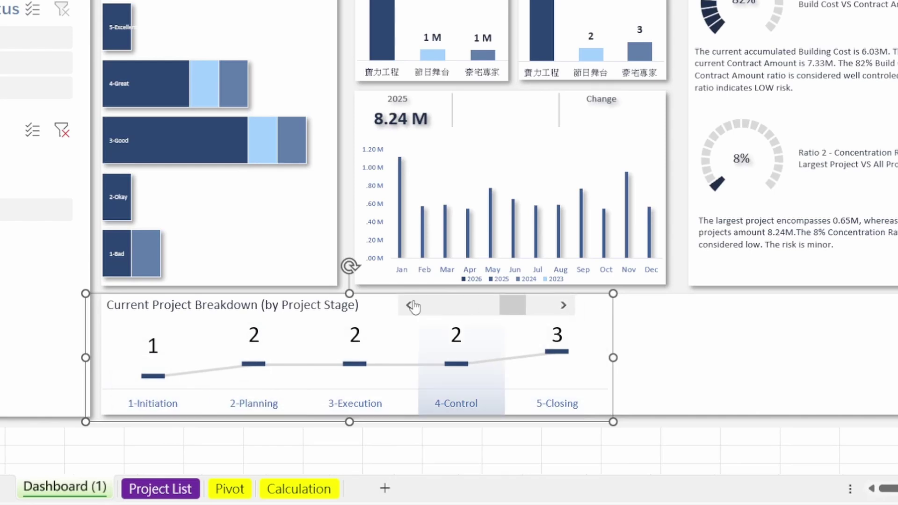
pyautogui.click(410, 306)
pyautogui.click(411, 306)
pyautogui.click(410, 307)
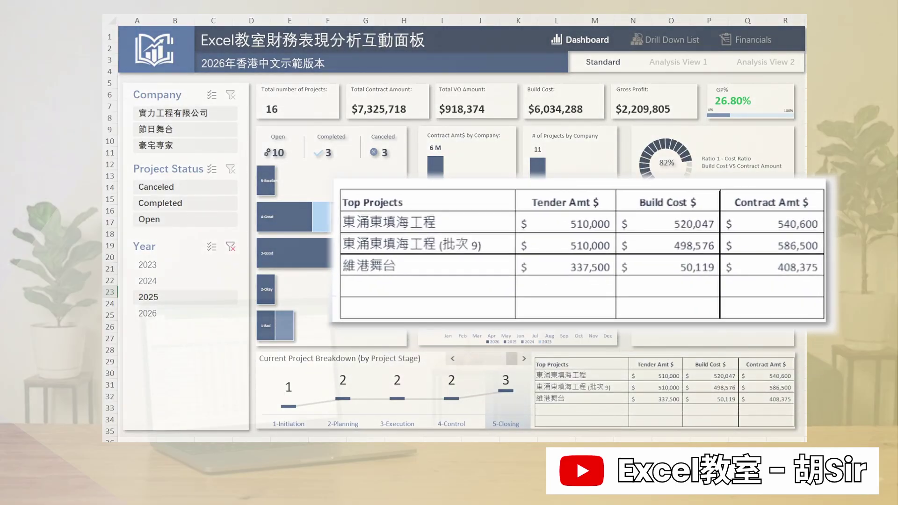
# Step: Move the scroll bar back from 5-Closing through the stages and examine how the Top Projects table responds
pyautogui.click(453, 360)
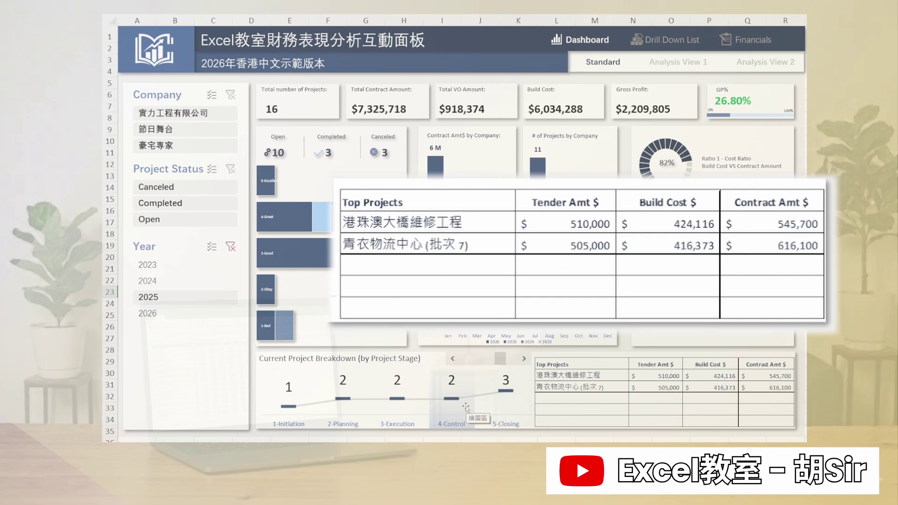
pyautogui.click(453, 360)
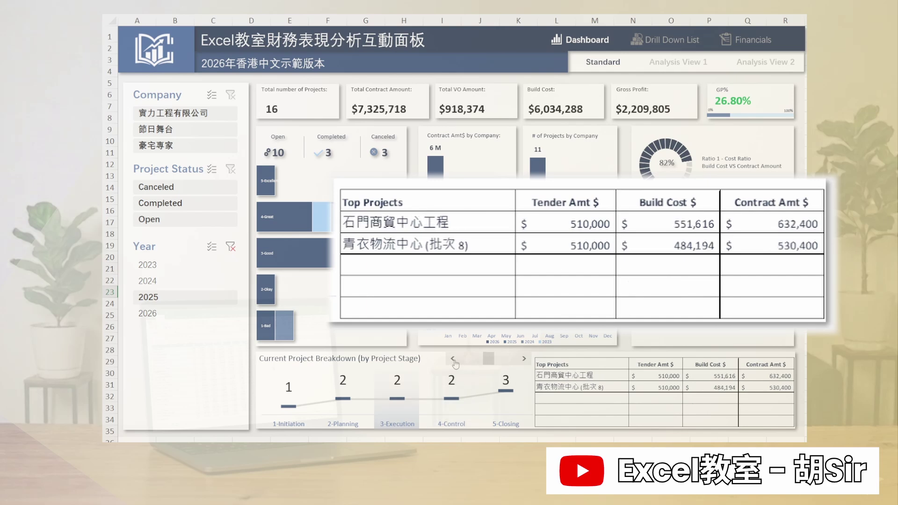
pyautogui.click(453, 361)
pyautogui.click(453, 361)
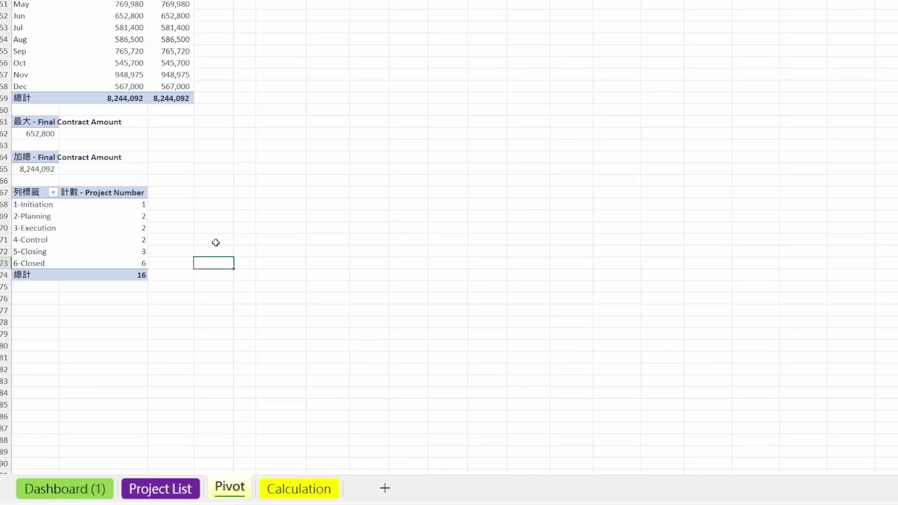
# Step: Copy the project stage count pivot table in A67:B74 of the Pivot sheet and paste it at cell A76
pyautogui.moveTo(29, 196); pyautogui.dragTo(128, 274)
pyautogui.hotkey('ctrl', 'c')
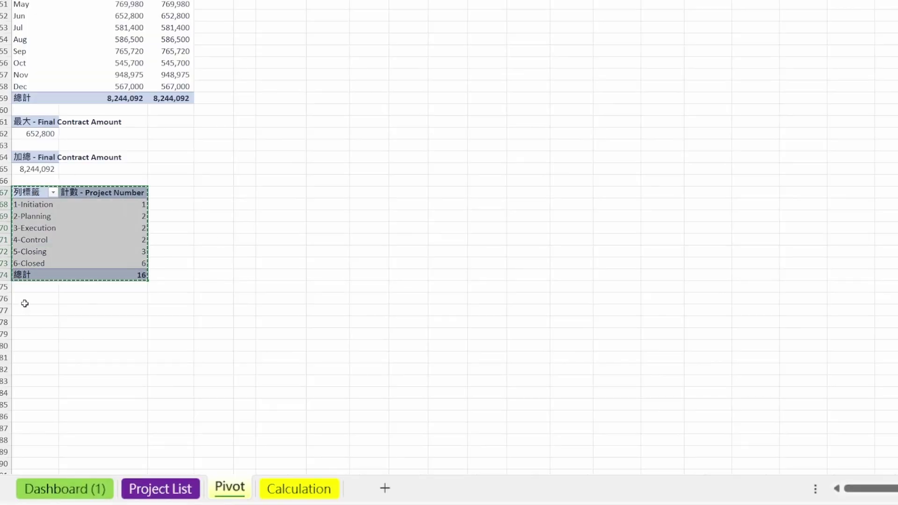
pyautogui.click(24, 300)
pyautogui.hotkey('ctrl', 'v')
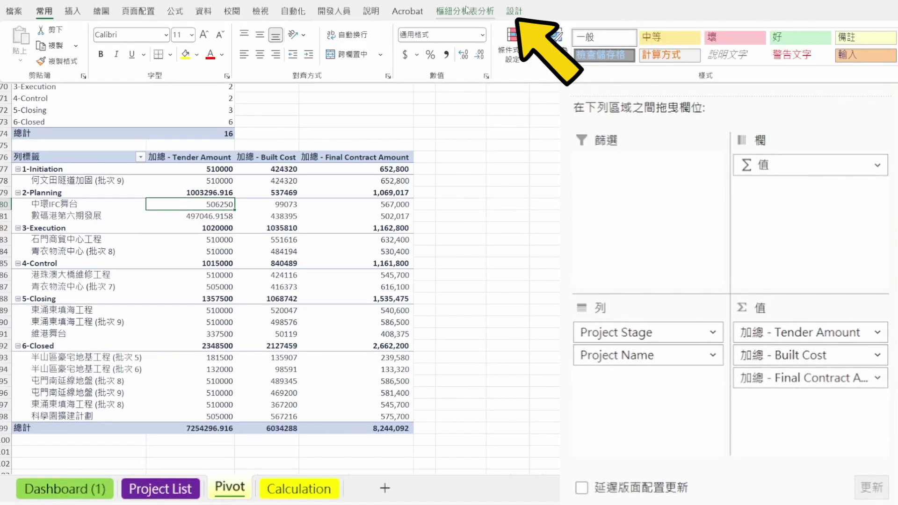
# Step: Show the project stage and name pivot table in tabular form and turn its grand totals off for rows and columns
pyautogui.click(476, 14)
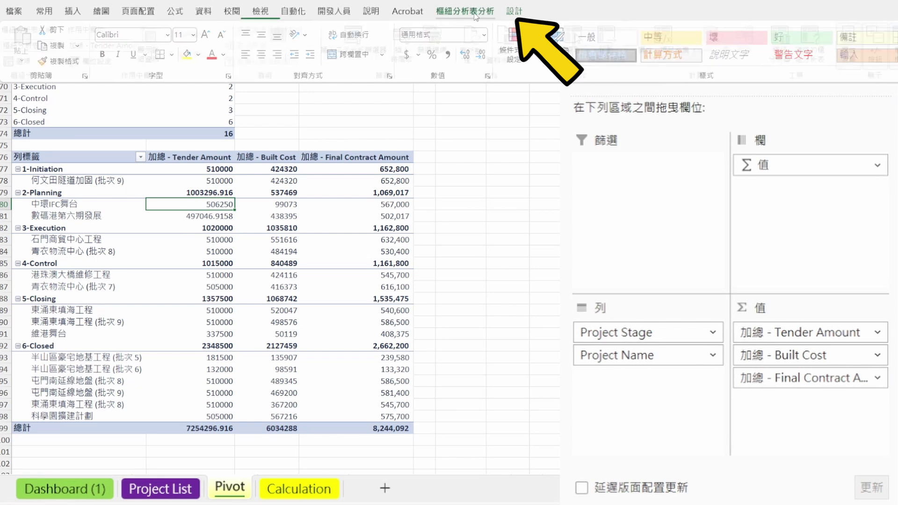
pyautogui.click(514, 13)
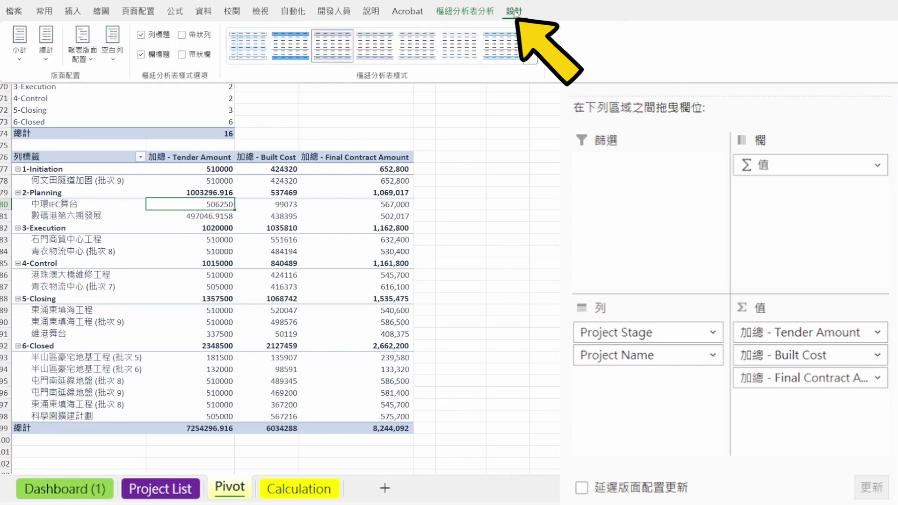
pyautogui.click(90, 61)
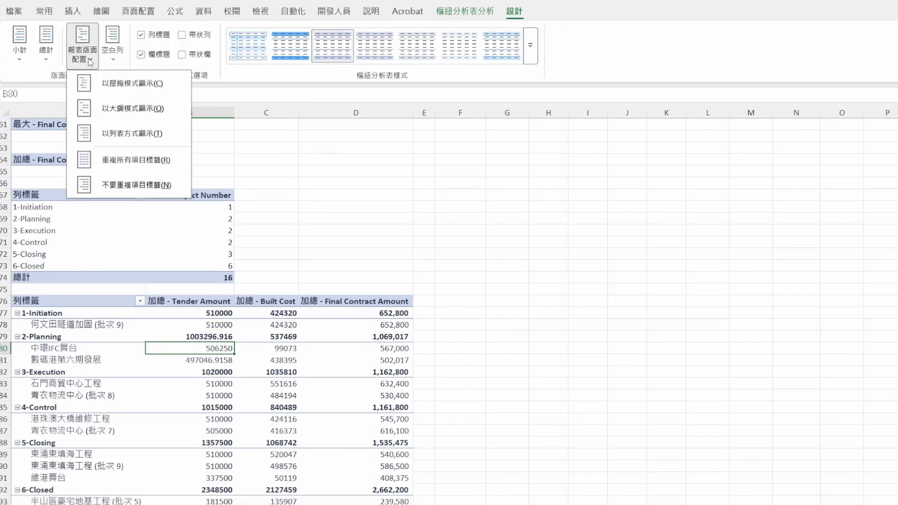
pyautogui.click(166, 136)
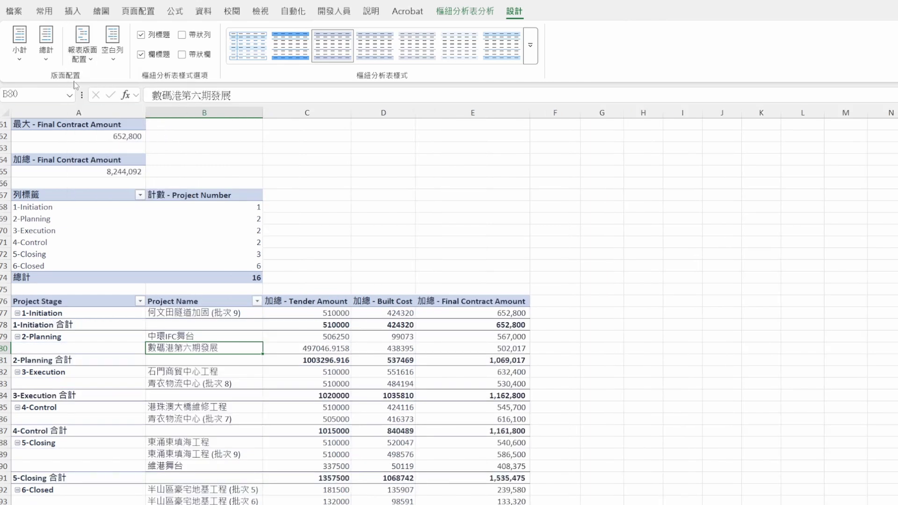
pyautogui.click(49, 55)
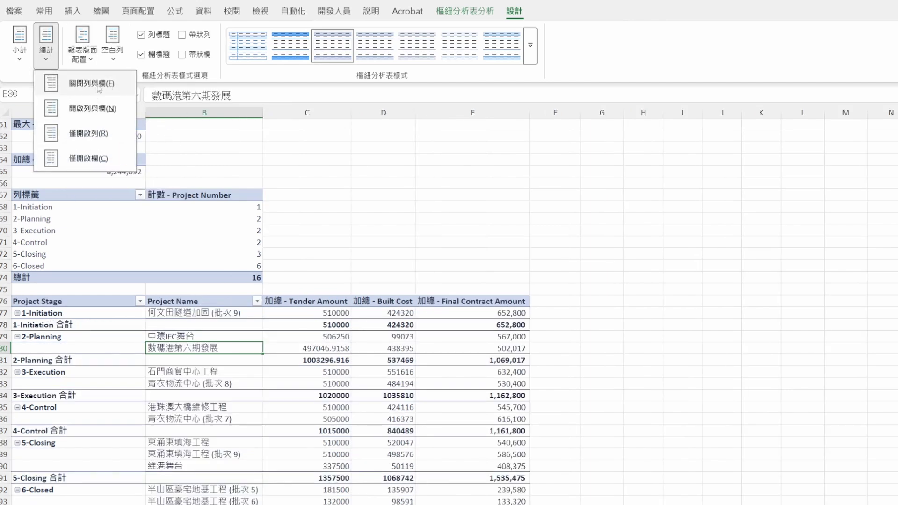
pyautogui.click(122, 91)
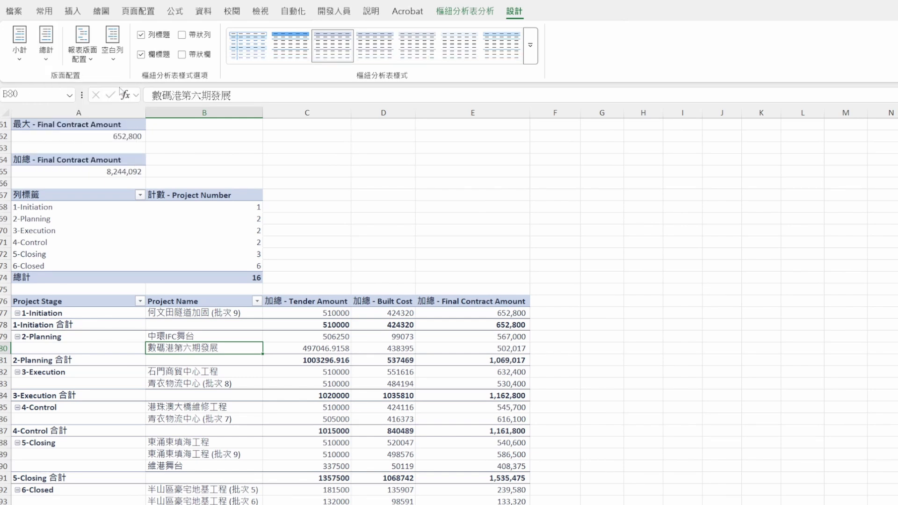
# Step: Turn off the subtotals of the project stage and name pivot table and repeat all item labels
pyautogui.click(19, 47)
pyautogui.click(121, 91)
pyautogui.click(92, 65)
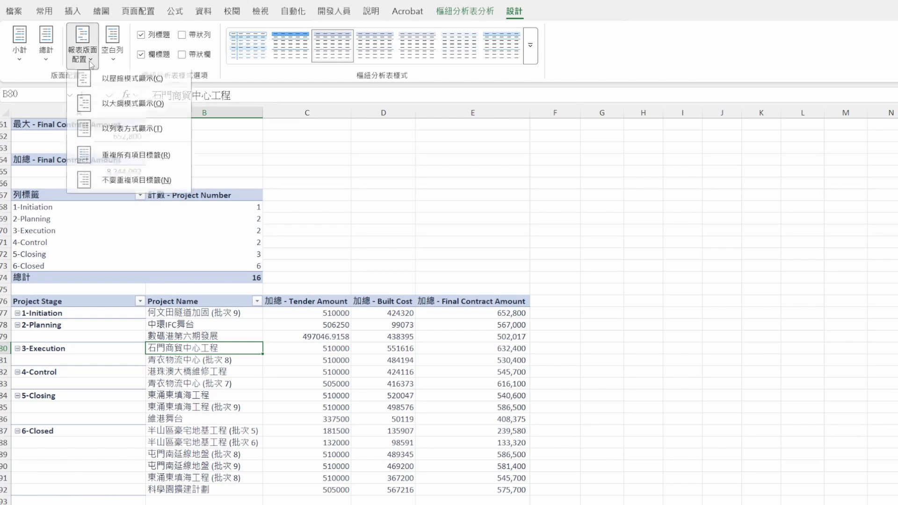
pyautogui.click(120, 163)
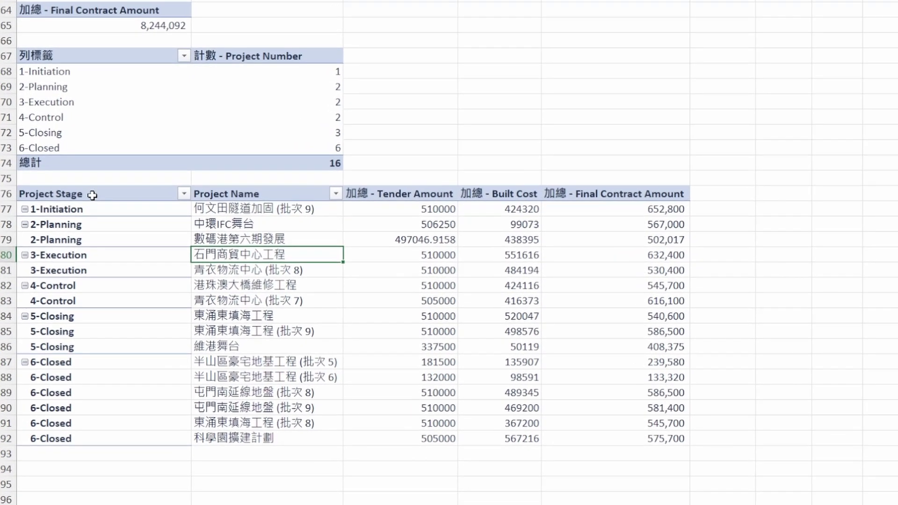
pyautogui.moveTo(71, 300); pyautogui.dragTo(375, 452)
pyautogui.moveTo(489, 391); pyautogui.dragTo(598, 433)
pyautogui.click(807, 435)
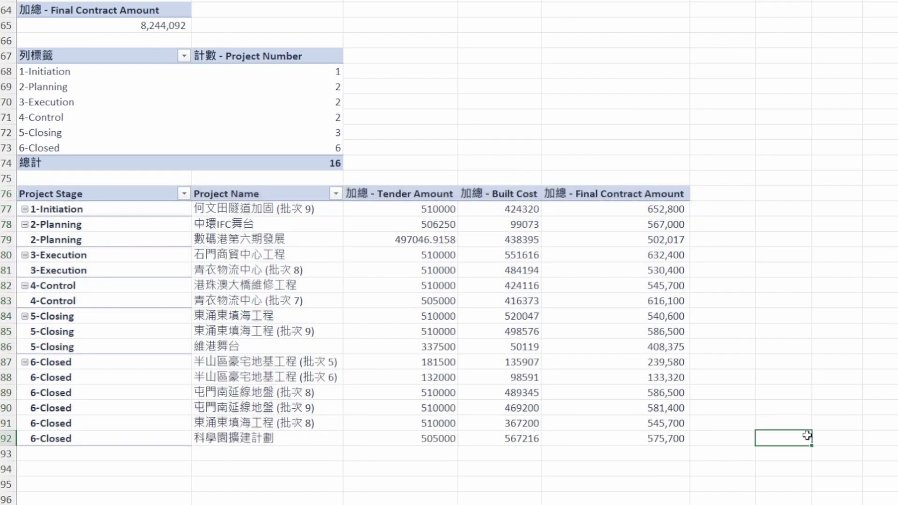
# Step: Begin a FILTER formula in cell A111 of the Calculation sheet with Pivot!A77:E92 as its array
pyautogui.hotkey('ctrl', 'pagedown')
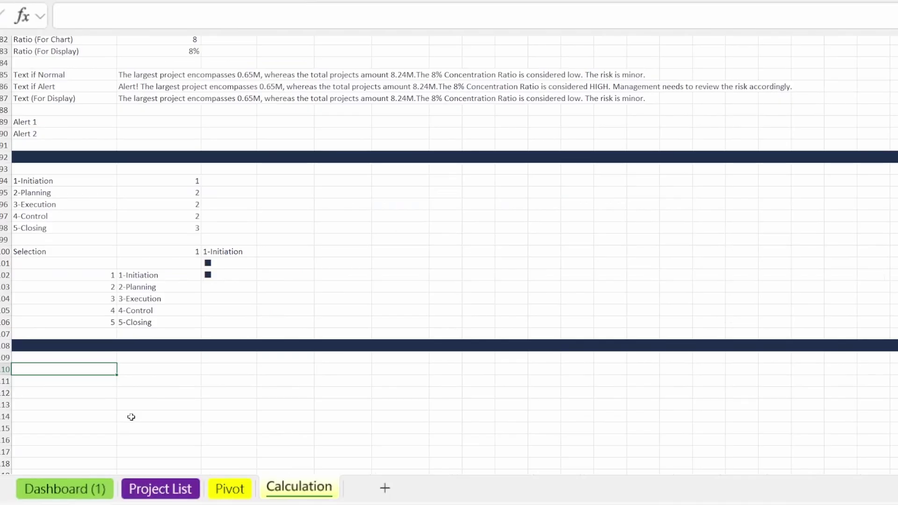
pyautogui.press('Down')
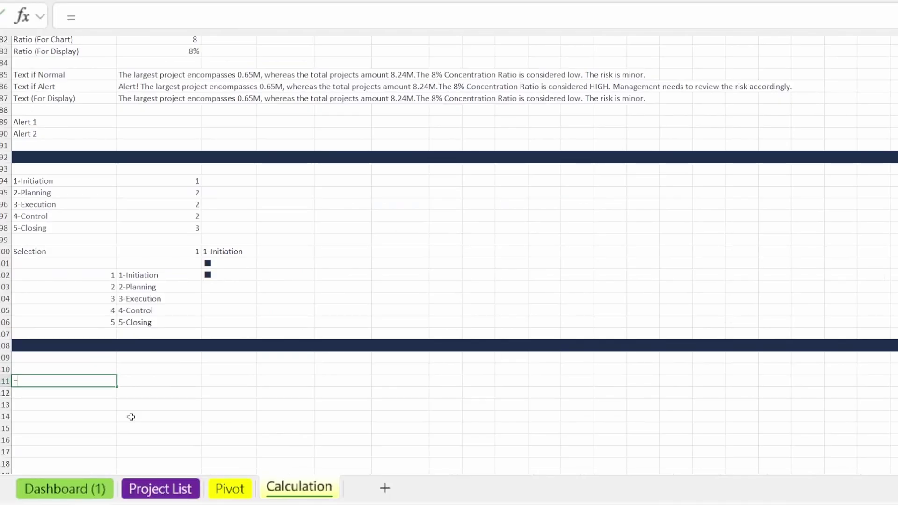
pyautogui.write('=filter')
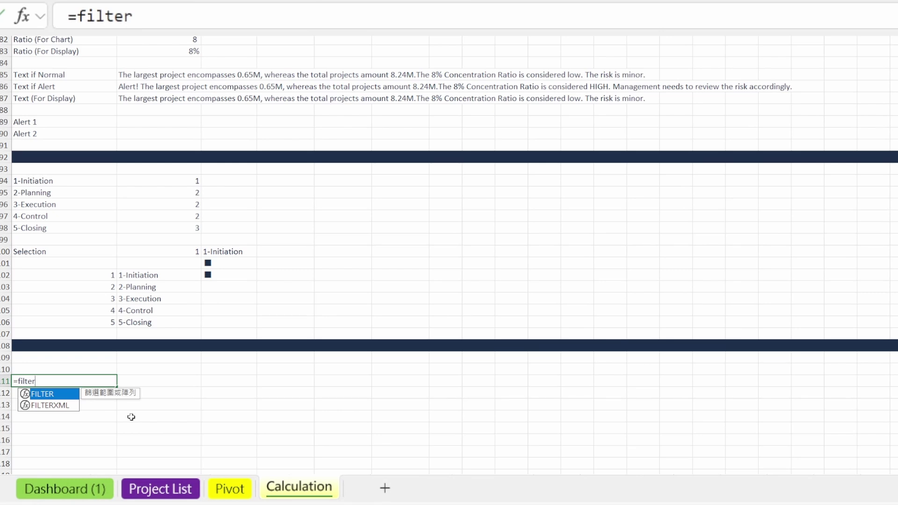
pyautogui.write('(')
pyautogui.click(229, 489)
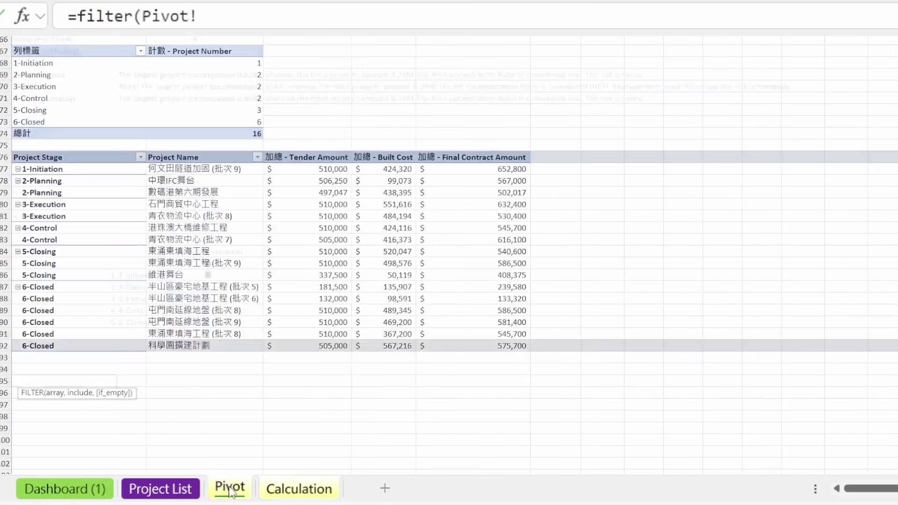
pyautogui.moveTo(63, 169); pyautogui.dragTo(507, 339)
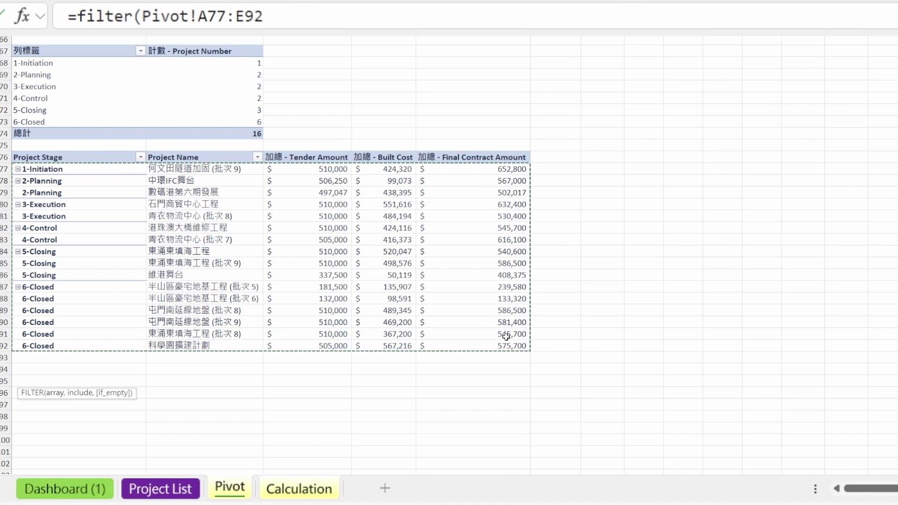
# Step: Complete the FILTER formula with the condition Pivot!A77:A92=Calculation!C100 and "No Data" as the result if empty
pyautogui.write(',')
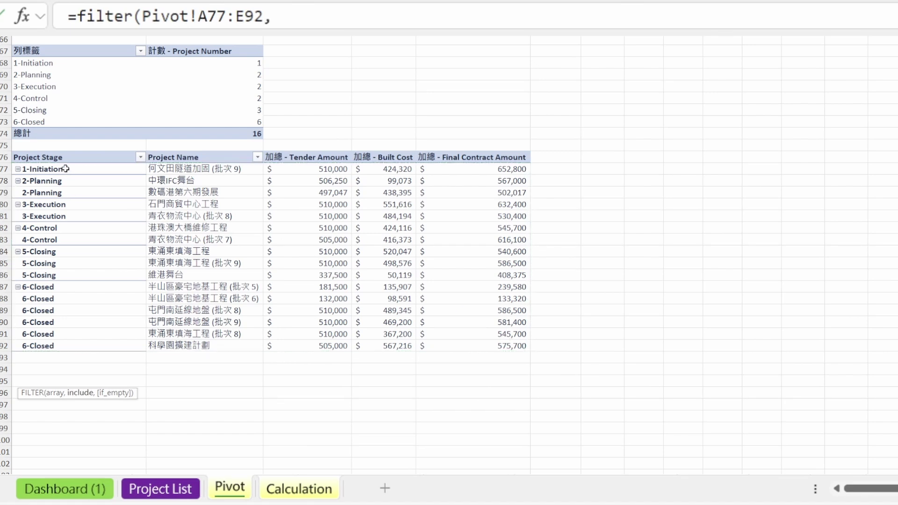
pyautogui.moveTo(66, 169); pyautogui.dragTo(70, 345)
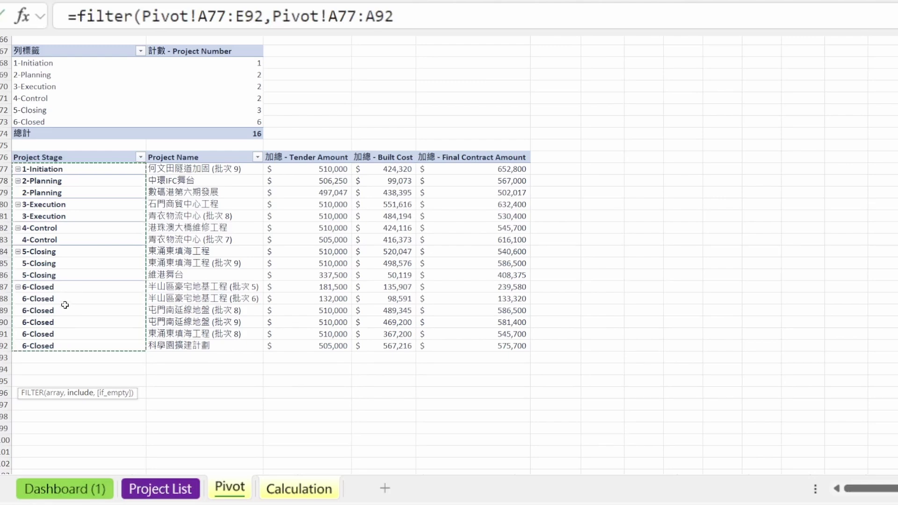
pyautogui.write('=')
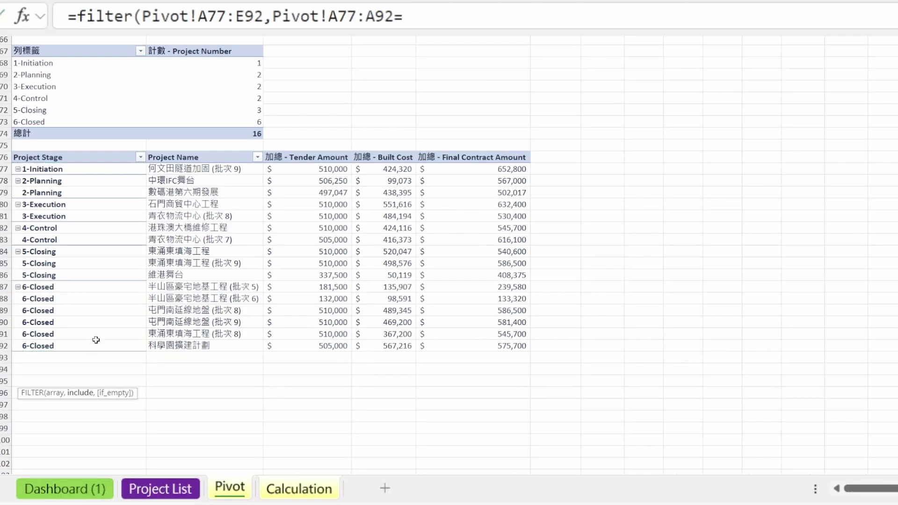
pyautogui.click(298, 488)
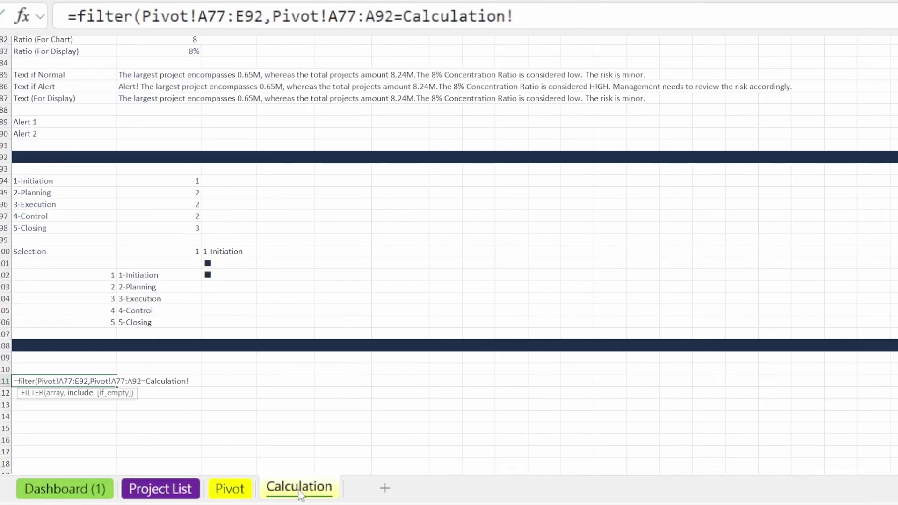
pyautogui.click(248, 250)
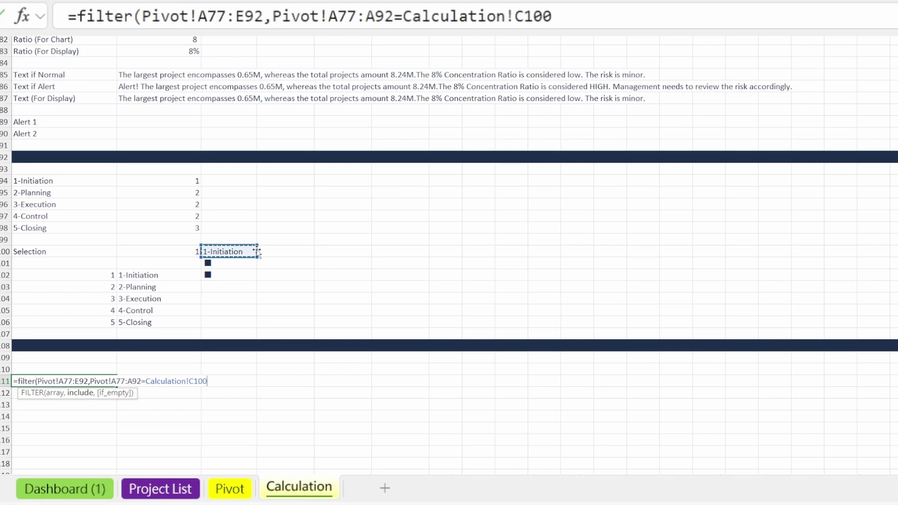
pyautogui.write(',')
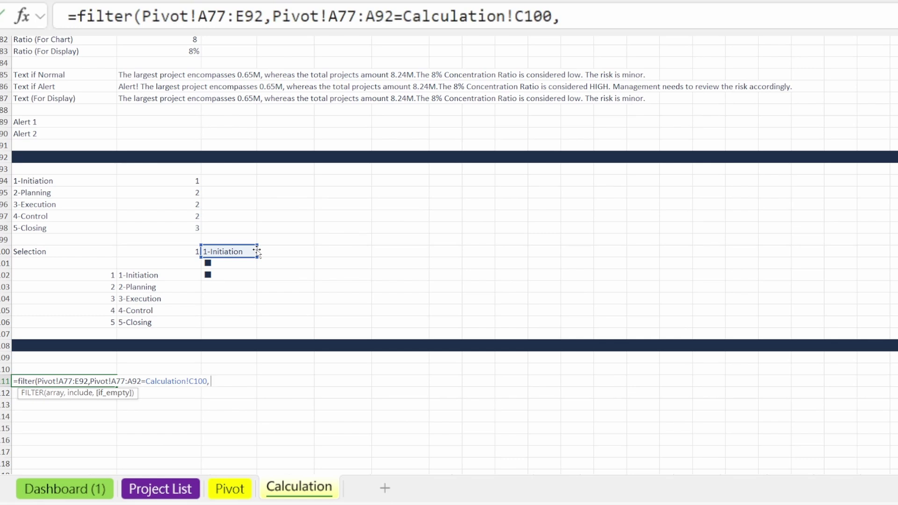
pyautogui.write(' "No Data"')
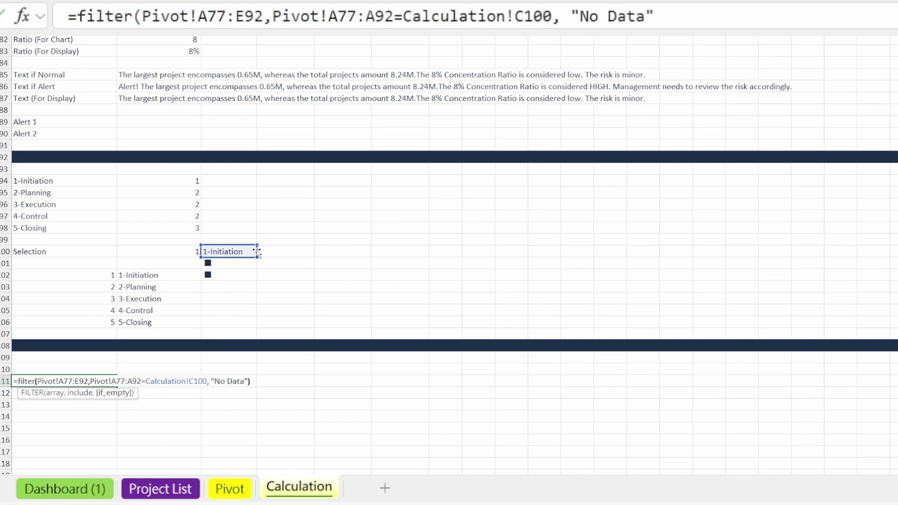
pyautogui.write(')')
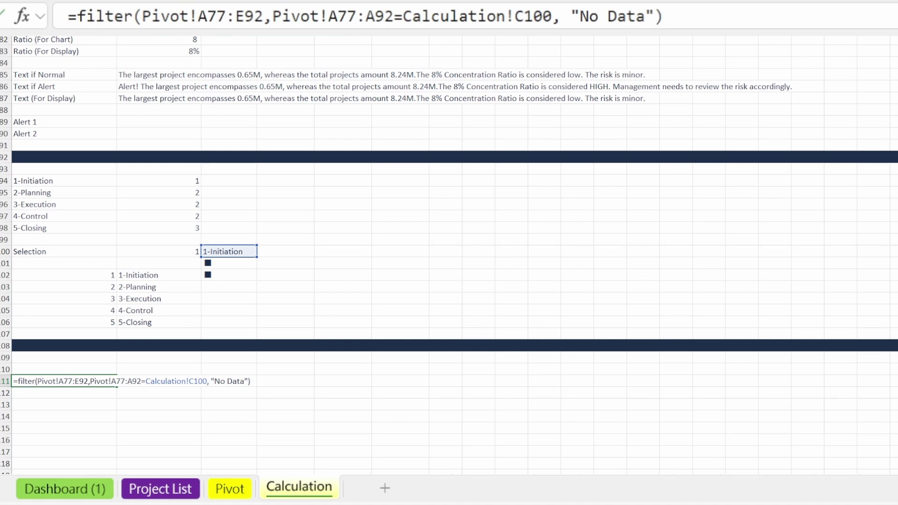
pyautogui.press('Return')
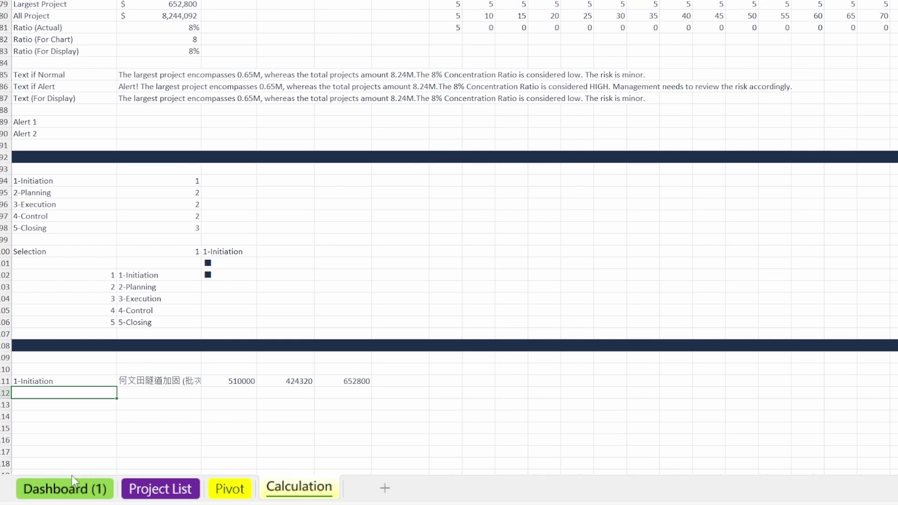
# Step: Move the dashboard's project stage scroll bar to 5-Closing and examine the filtered rows starting at A111 of the Calculation sheet
pyautogui.moveTo(186, 251); pyautogui.dragTo(253, 252)
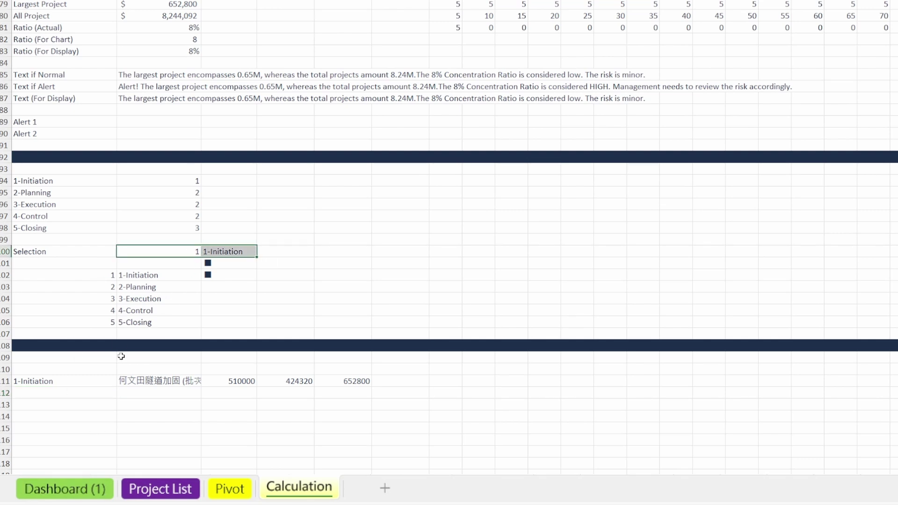
pyautogui.click(76, 378)
pyautogui.click(52, 491)
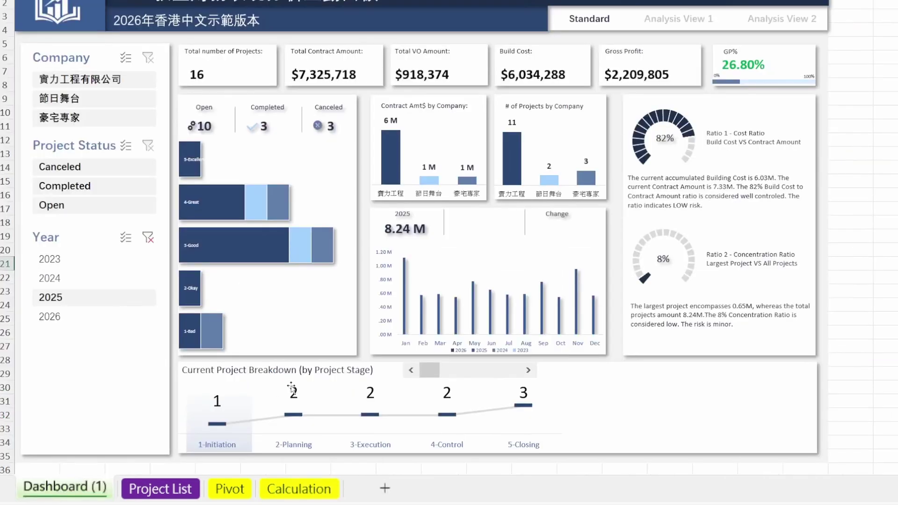
pyautogui.click(529, 371)
pyautogui.click(529, 371)
pyautogui.click(529, 371)
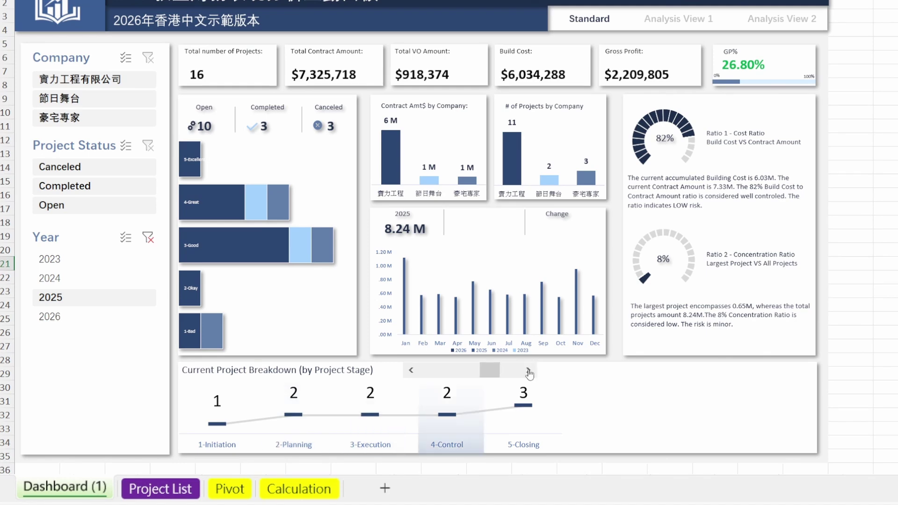
pyautogui.click(529, 371)
pyautogui.click(298, 489)
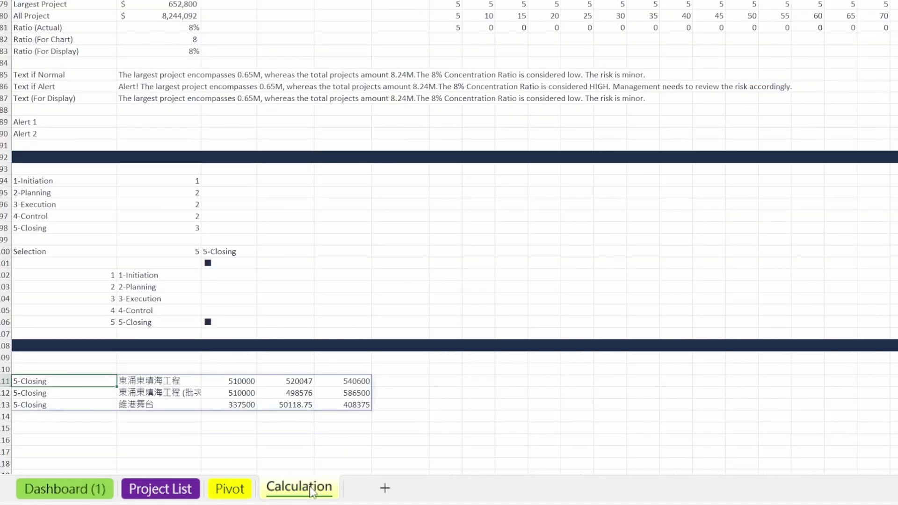
pyautogui.moveTo(92, 382); pyautogui.dragTo(344, 406)
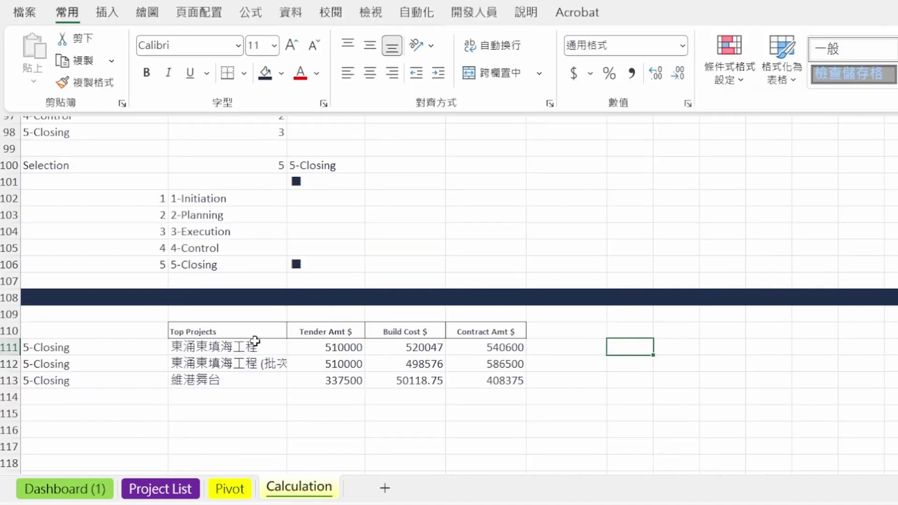
# Step: Set the font size of the filtered project rows in B111:E113 to 8
pyautogui.click(246, 333)
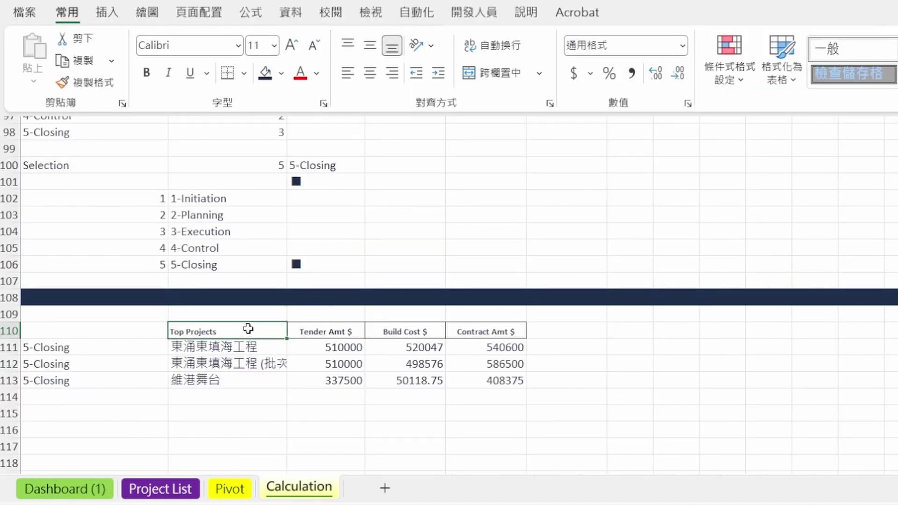
pyautogui.click(247, 346)
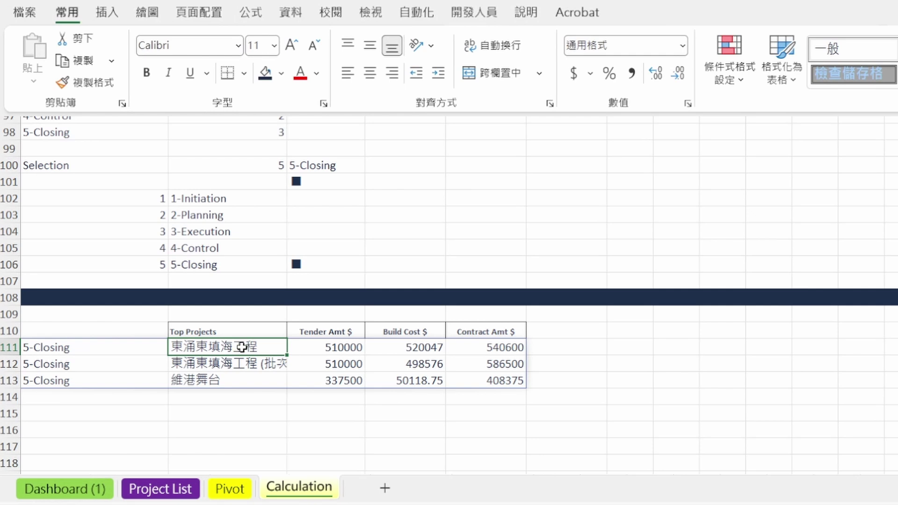
pyautogui.moveTo(247, 346); pyautogui.dragTo(461, 381)
pyautogui.click(259, 45)
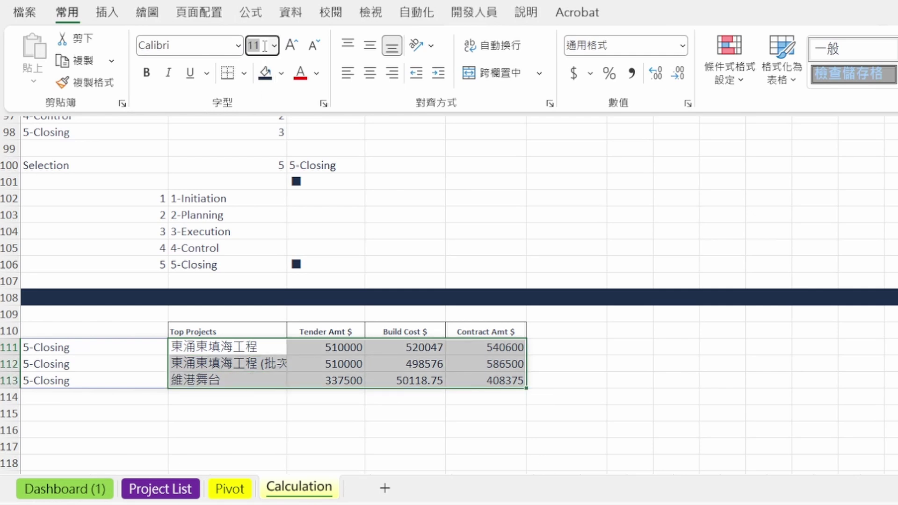
pyautogui.write('8')
pyautogui.press('Return')
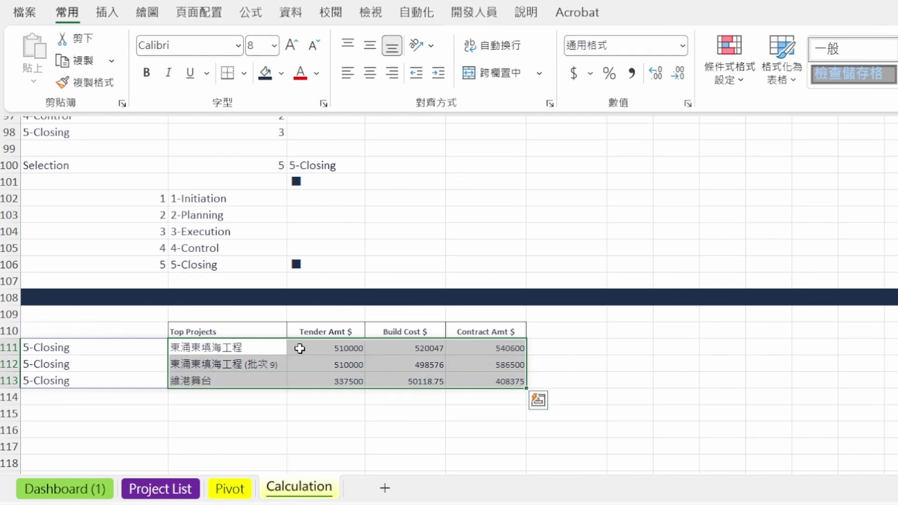
# Step: Format the amounts in C111:E113 as currency without decimals and widen column B slightly
pyautogui.moveTo(297, 347); pyautogui.dragTo(472, 381)
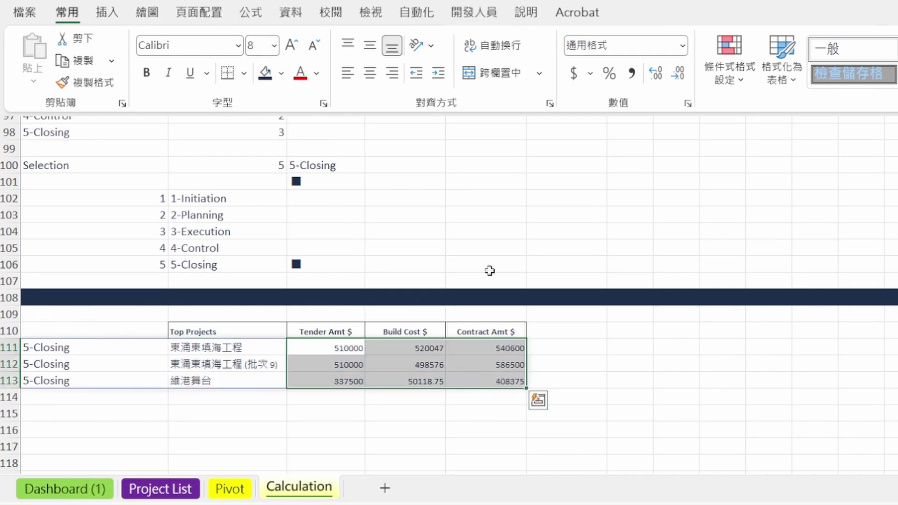
pyautogui.click(573, 74)
pyautogui.click(677, 74)
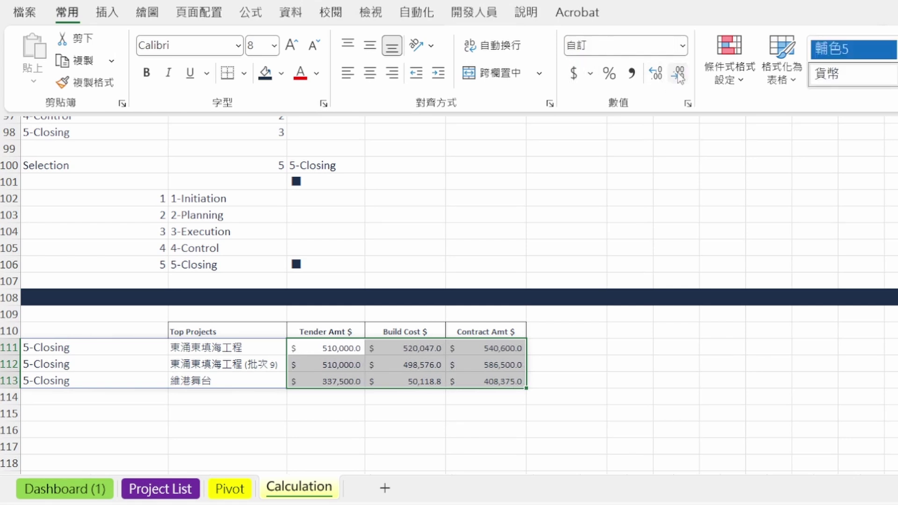
pyautogui.click(677, 73)
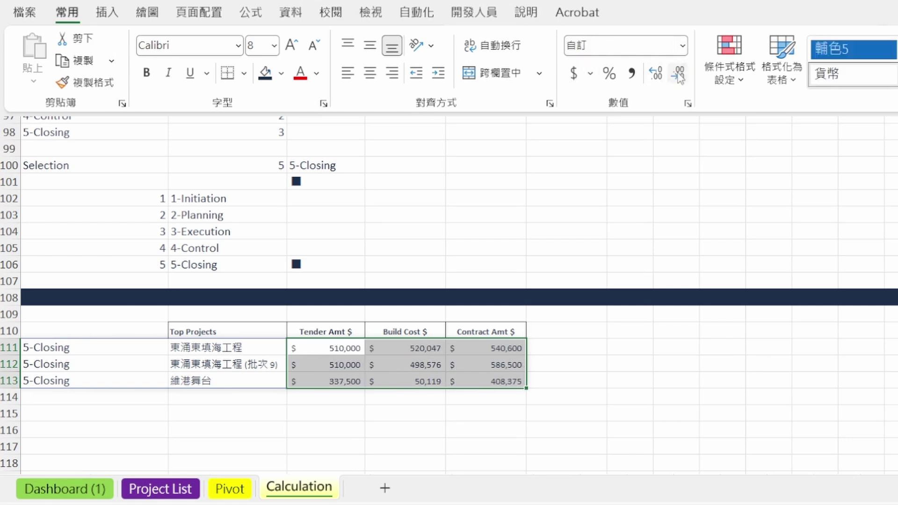
pyautogui.click(267, 333)
pyautogui.moveTo(286, 117); pyautogui.dragTo(304, 117)
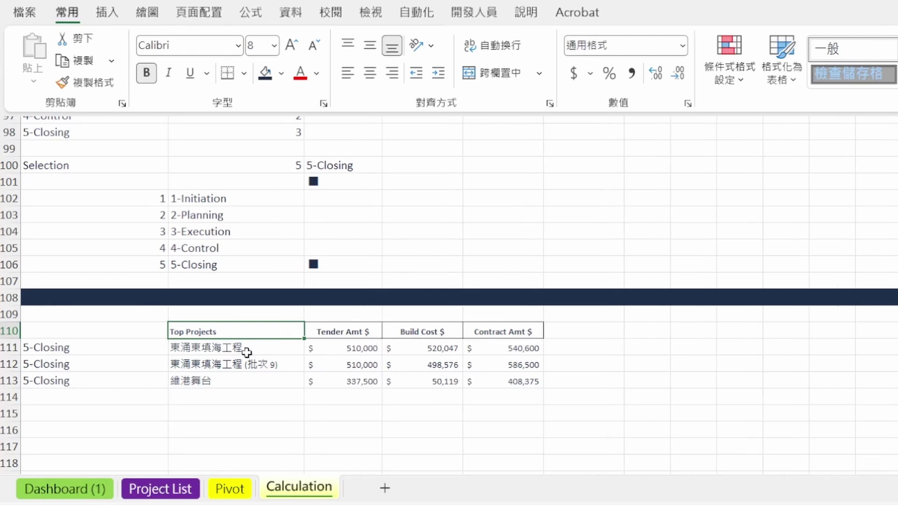
# Step: Apply all borders to the Top Projects table across B110:E115, including the two empty rows
pyautogui.moveTo(242, 349); pyautogui.dragTo(501, 381)
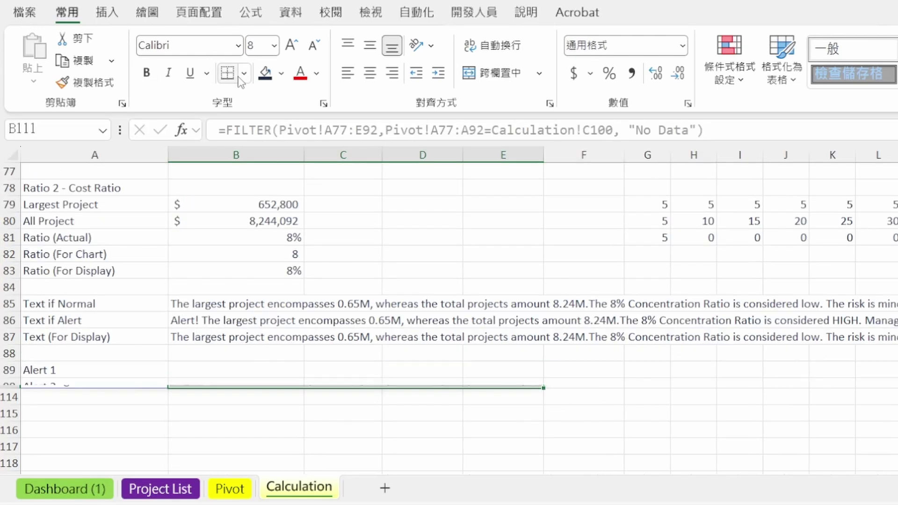
pyautogui.click(243, 73)
pyautogui.click(277, 237)
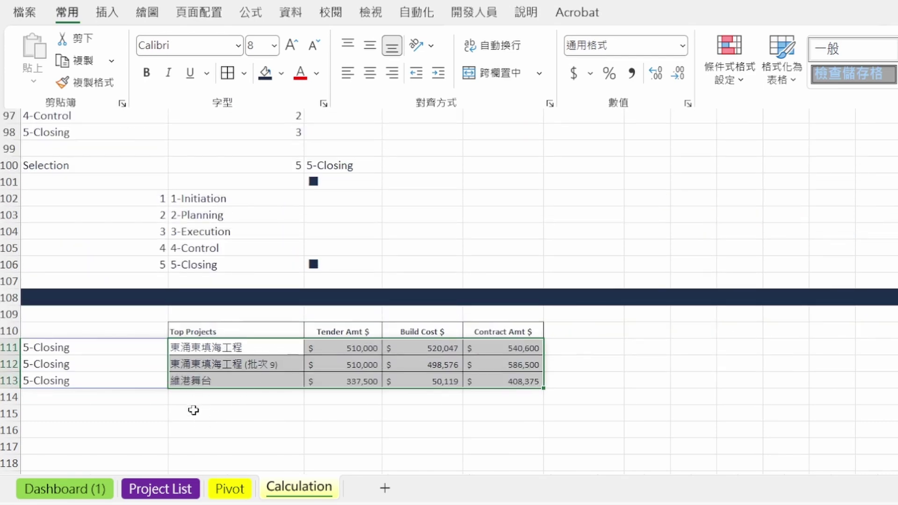
pyautogui.moveTo(193, 411); pyautogui.dragTo(501, 328)
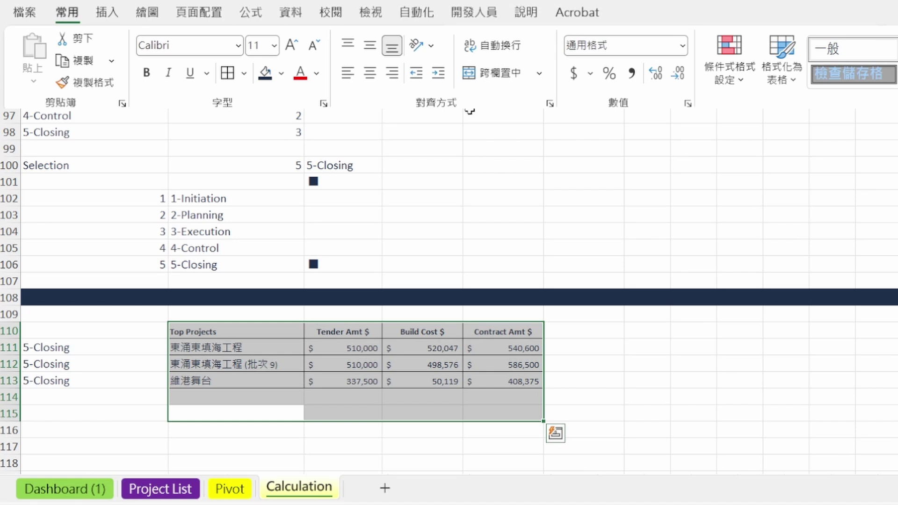
pyautogui.click(227, 73)
pyautogui.click(395, 377)
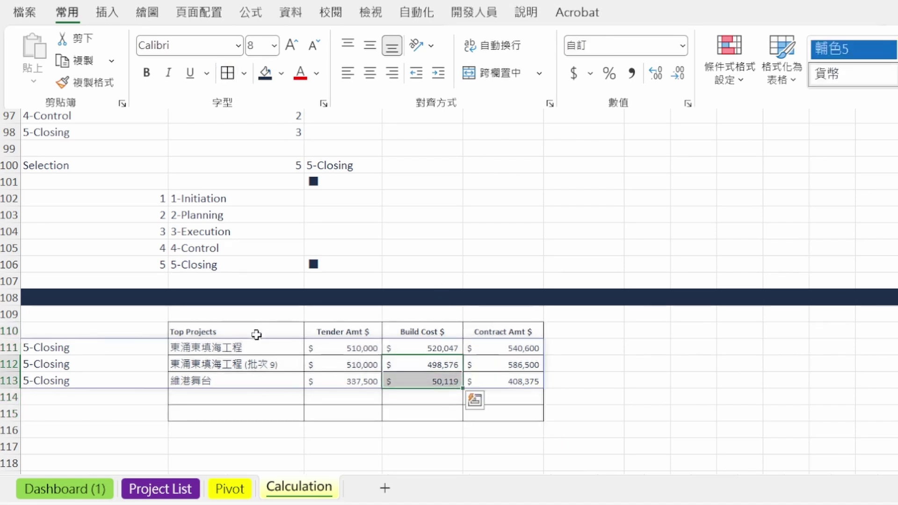
pyautogui.moveTo(256, 335); pyautogui.dragTo(507, 409)
pyautogui.click(718, 409)
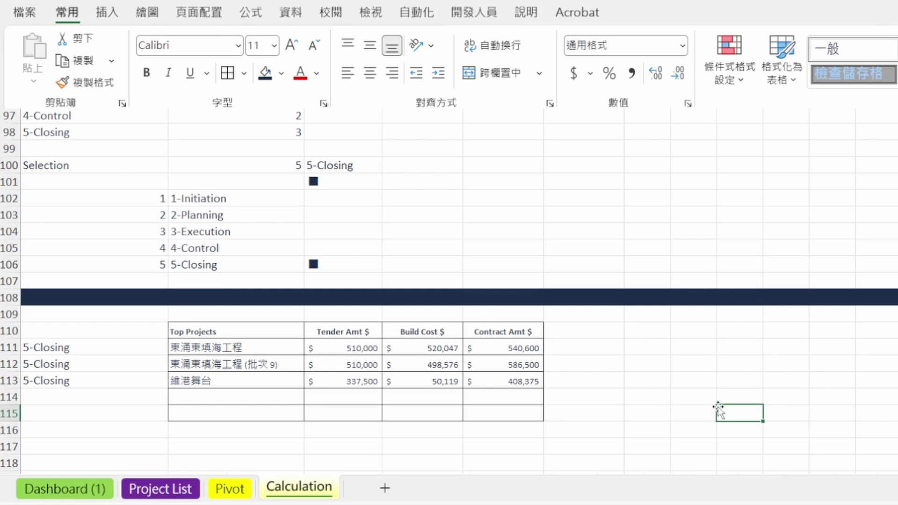
# Step: Extend both Pivot ranges in the FILTER formula in A111 to row 500, making them A77:E500 and A77:A500
pyautogui.click(94, 347)
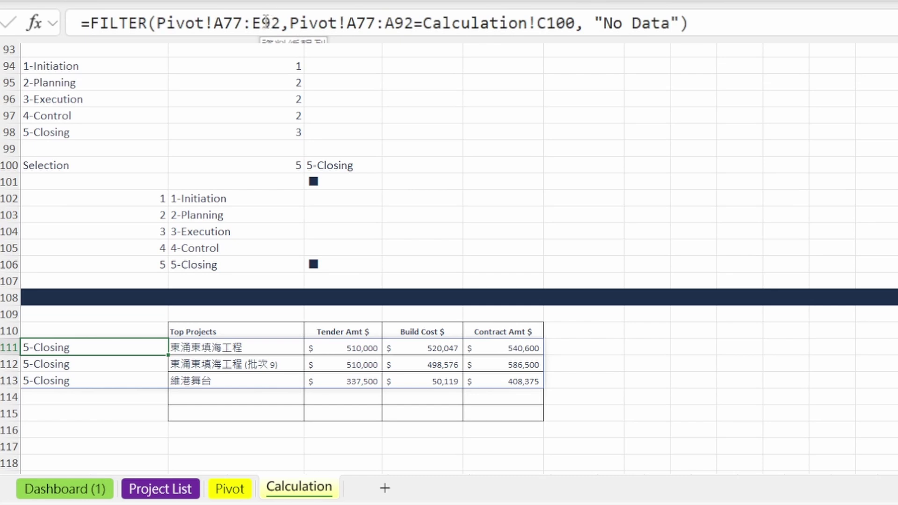
pyautogui.click(265, 23)
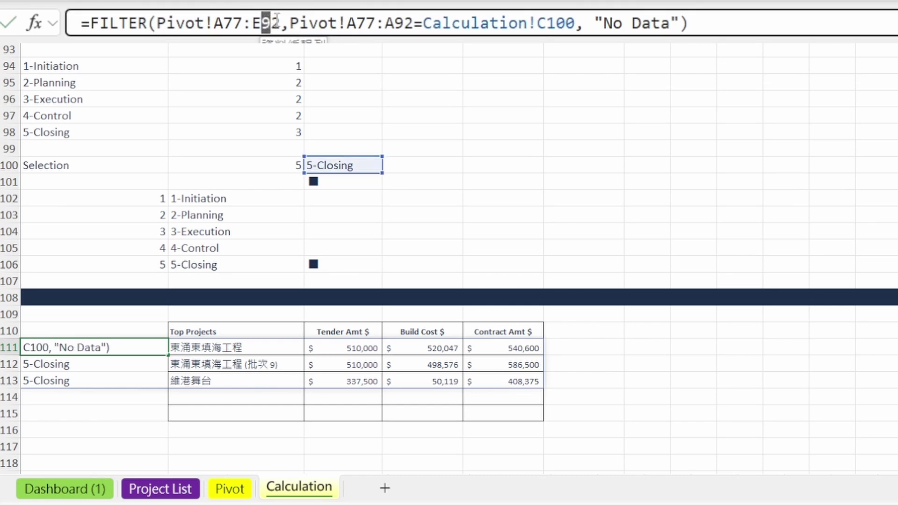
pyautogui.moveTo(276, 21); pyautogui.dragTo(283, 21)
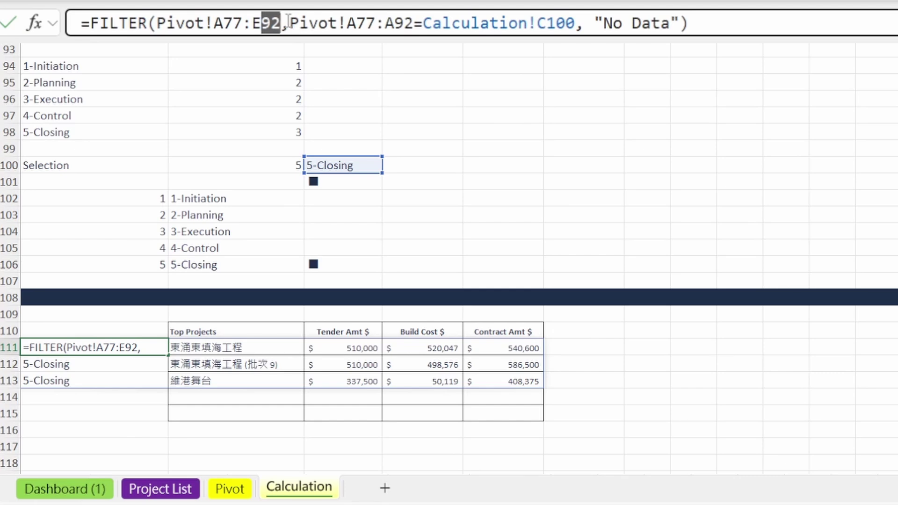
pyautogui.write('500')
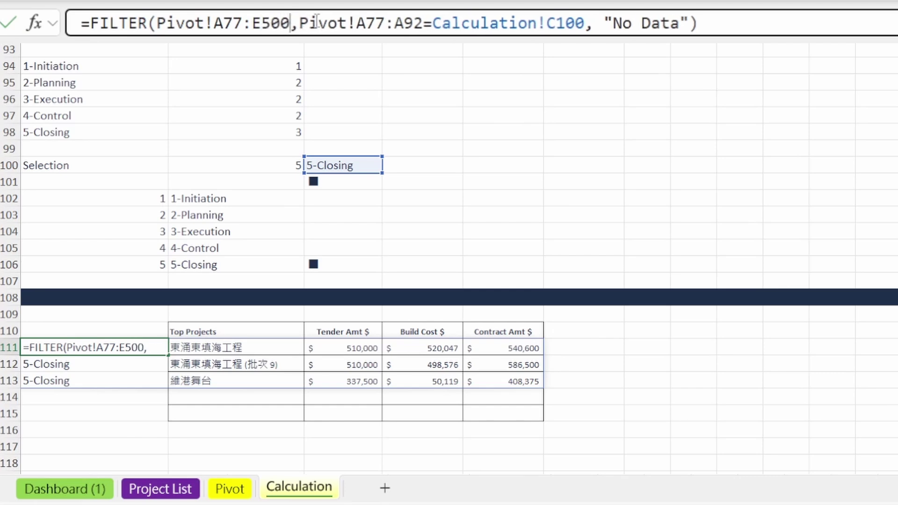
pyautogui.click(409, 24)
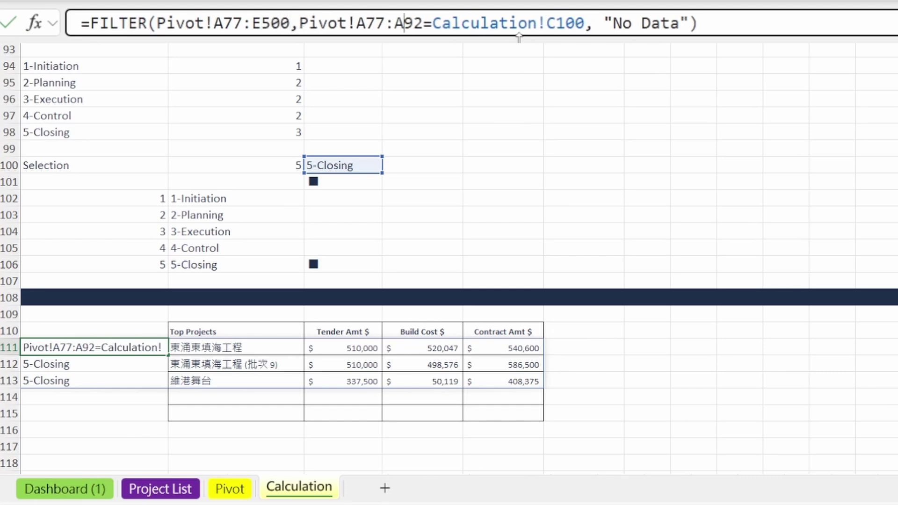
pyautogui.hotkey('shift', 'Right')
pyautogui.hotkey('shift', 'Right')
pyautogui.write('500')
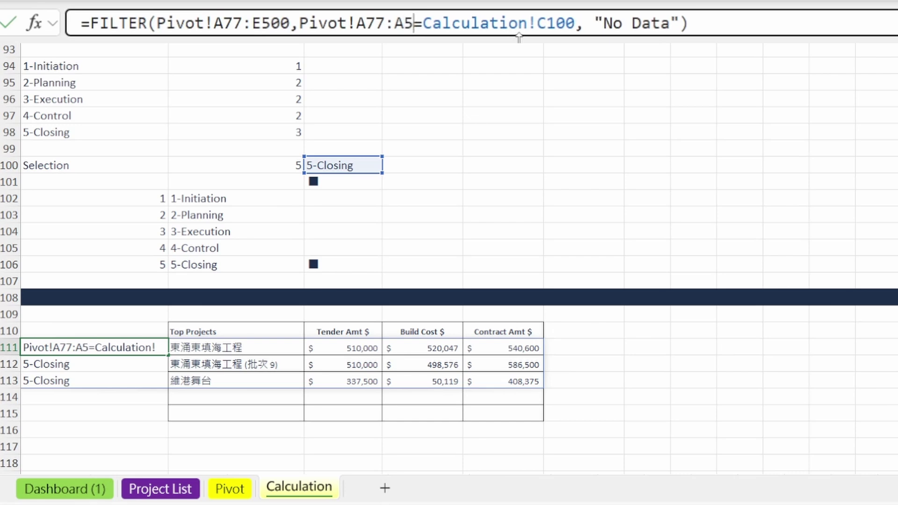
pyautogui.press('Return')
# Step: Copy the Top Projects table B110:E115 onto the Dashboard (1) sheet as a linked picture and place it beside the project stage chart
pyautogui.moveTo(289, 335); pyautogui.dragTo(487, 416)
pyautogui.hotkey('ctrl', 'c')
pyautogui.click(90, 493)
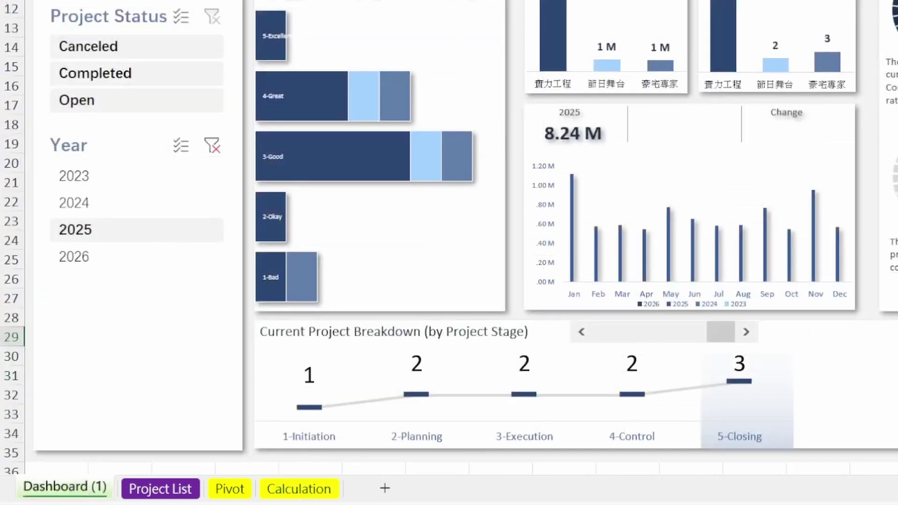
pyautogui.rightClick(694, 402)
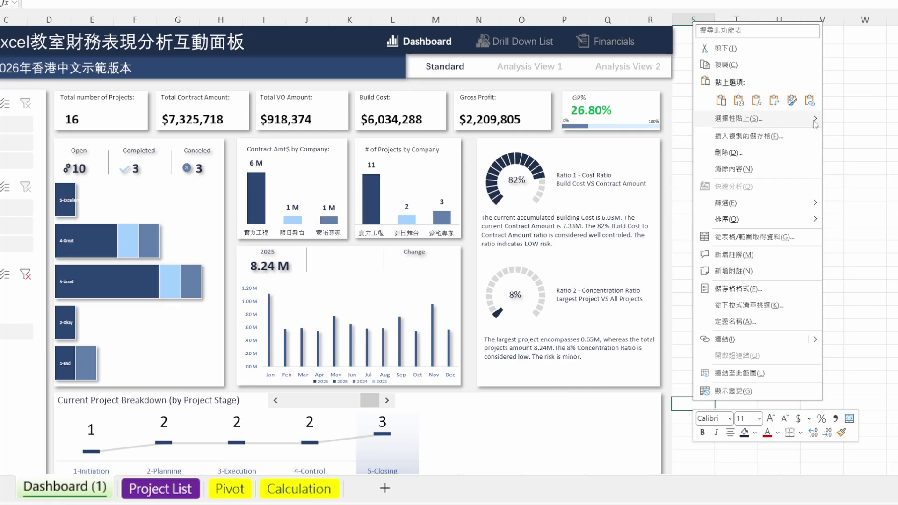
pyautogui.moveTo(814, 119)
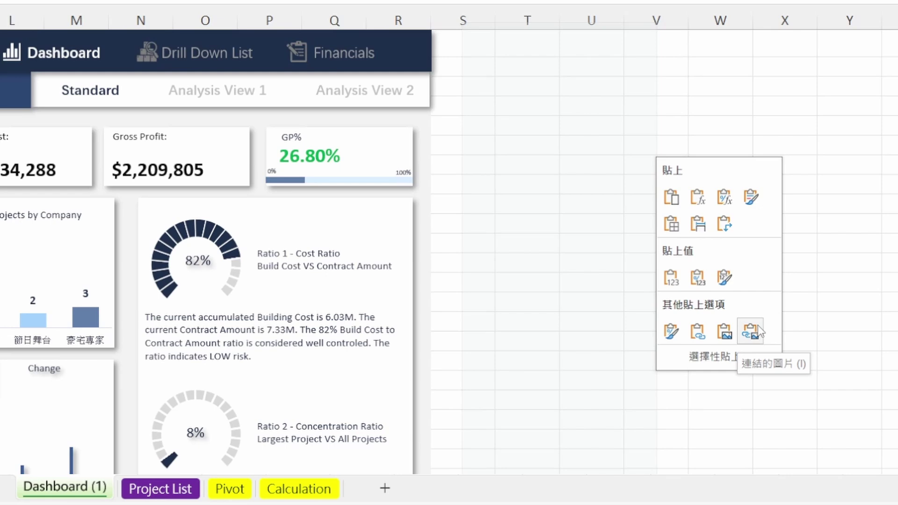
pyautogui.click(758, 327)
pyautogui.moveTo(747, 336); pyautogui.dragTo(383, 336)
pyautogui.scroll(-3, 340, 366)
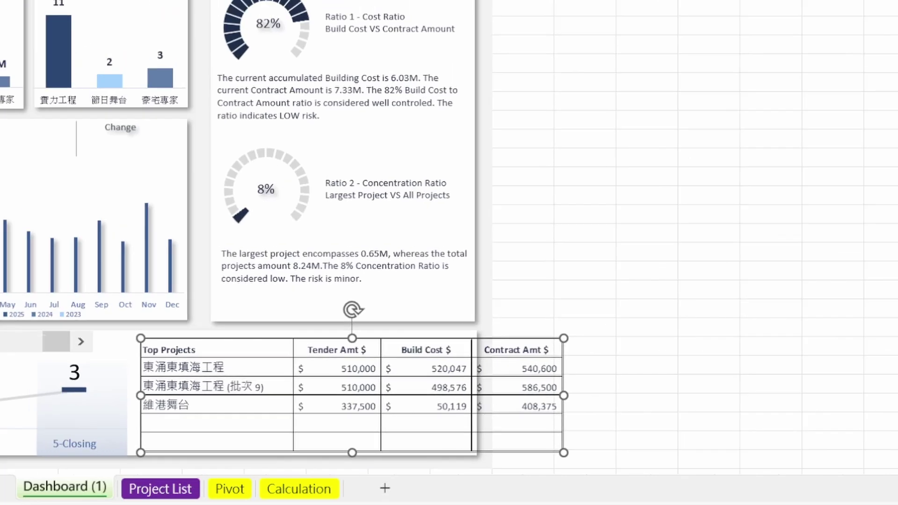
# Step: Step the project stage scroll bar back to 1-Initiation and check the projects in the linked table at each stage
pyautogui.click(339, 363)
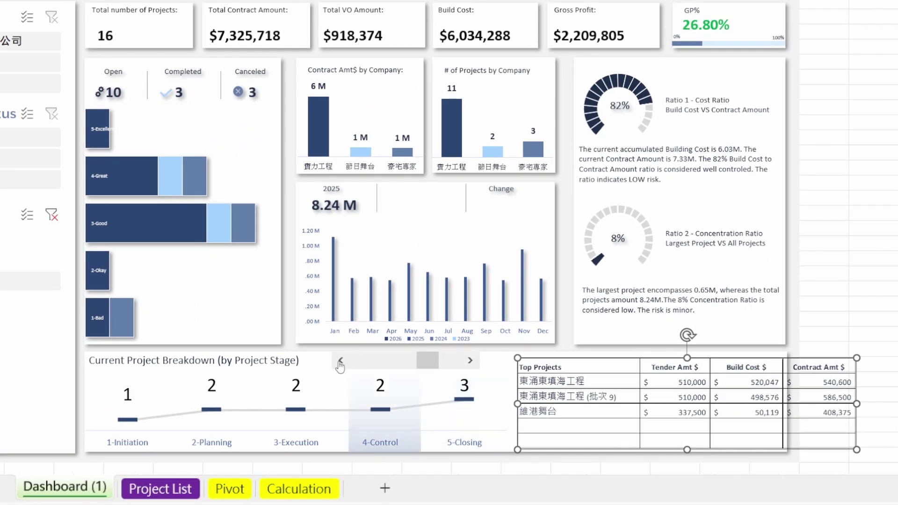
pyautogui.click(340, 363)
pyautogui.click(340, 363)
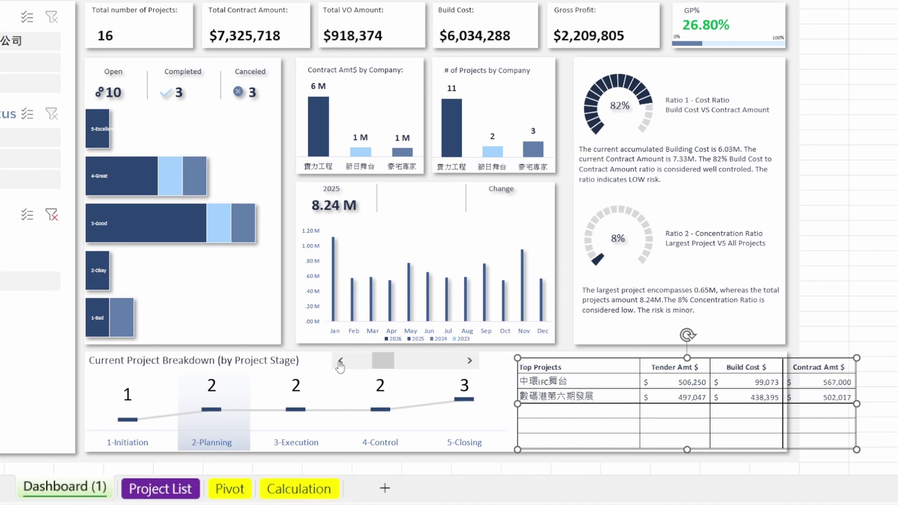
pyautogui.click(340, 363)
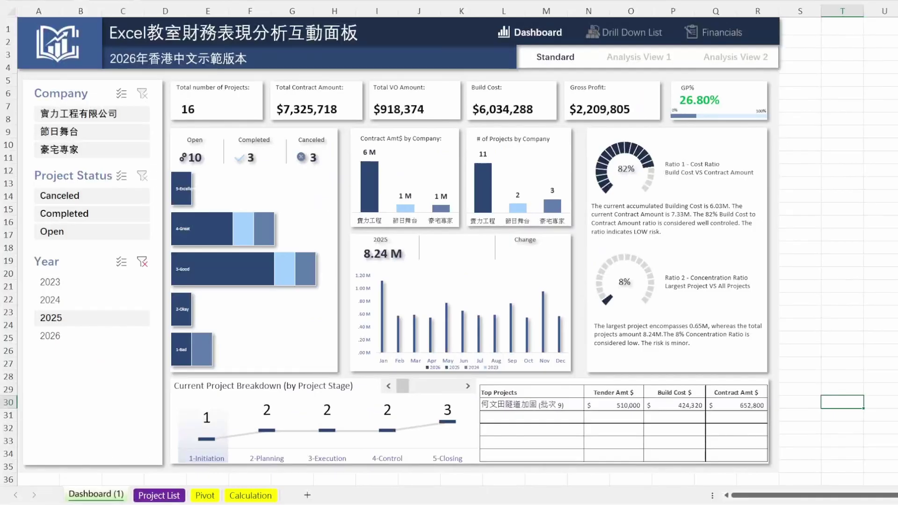
# Step: Advance the project stage scroll bar from 1-Initiation to 5-Closing and check the highlighted stage and linked Top Projects table
pyautogui.click(468, 386)
pyautogui.click(468, 387)
pyautogui.click(468, 387)
pyautogui.click(467, 387)
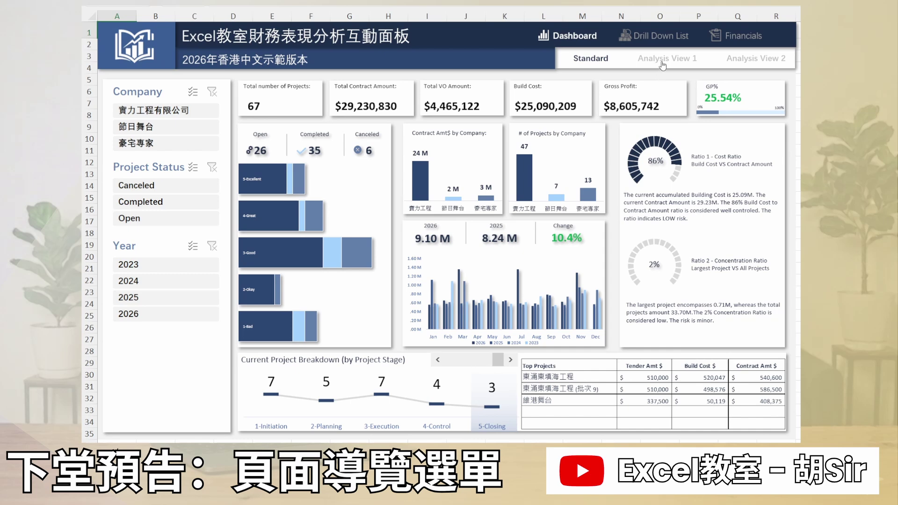
# Step: Browse the finished dashboard's Analysis View 1, Analysis View 2, Drill Down List, Standard and Financials pages
pyautogui.click(663, 63)
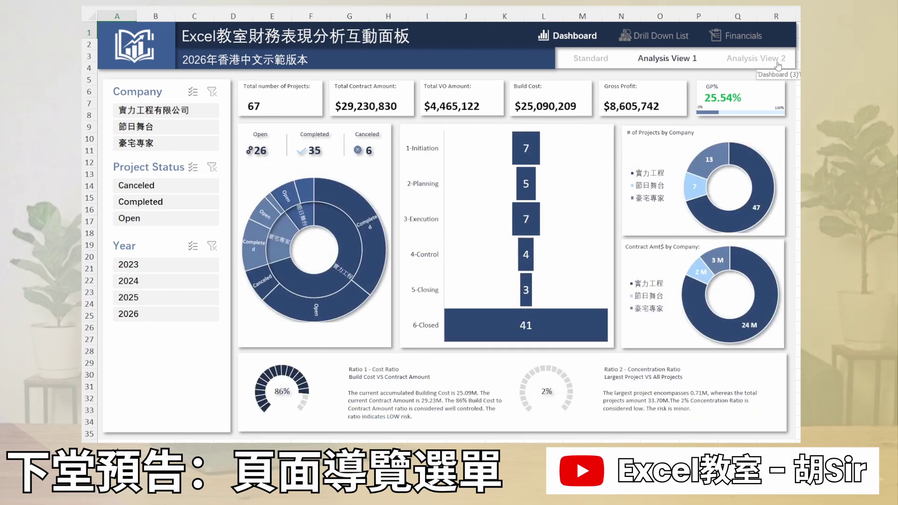
pyautogui.click(779, 65)
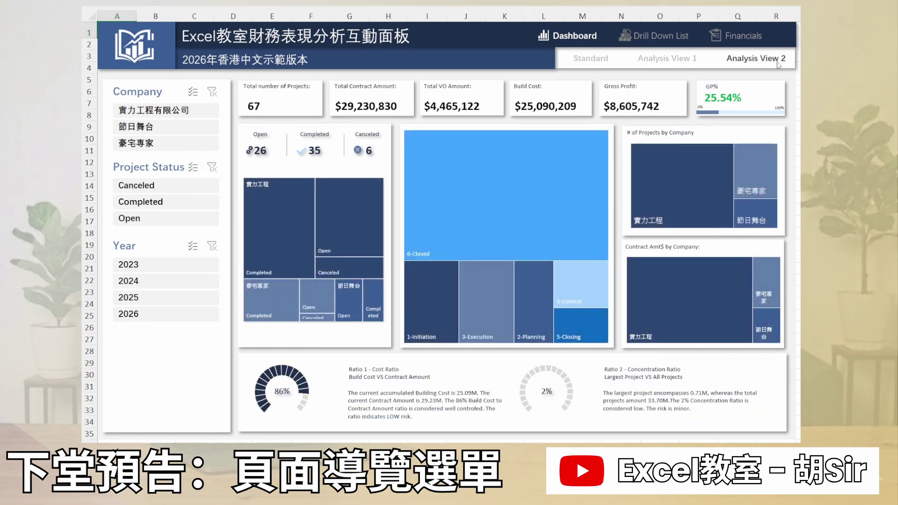
pyautogui.click(672, 40)
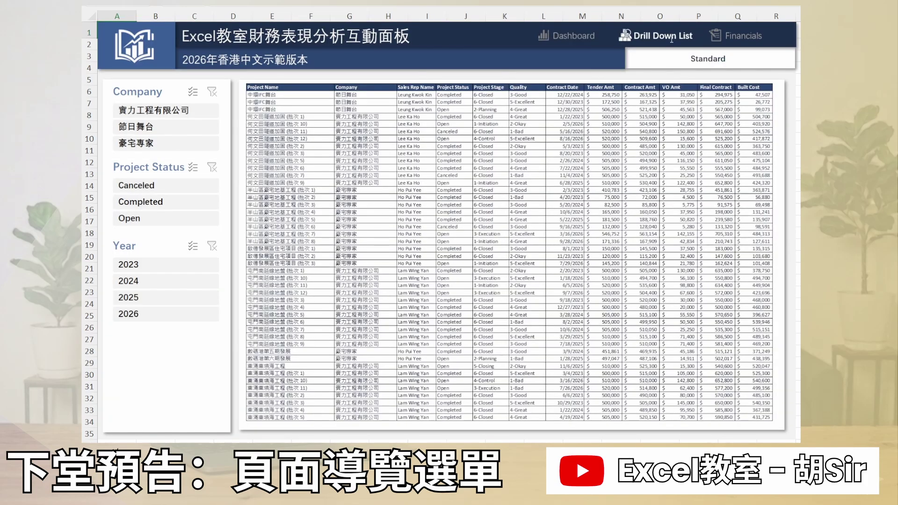
pyautogui.click(584, 37)
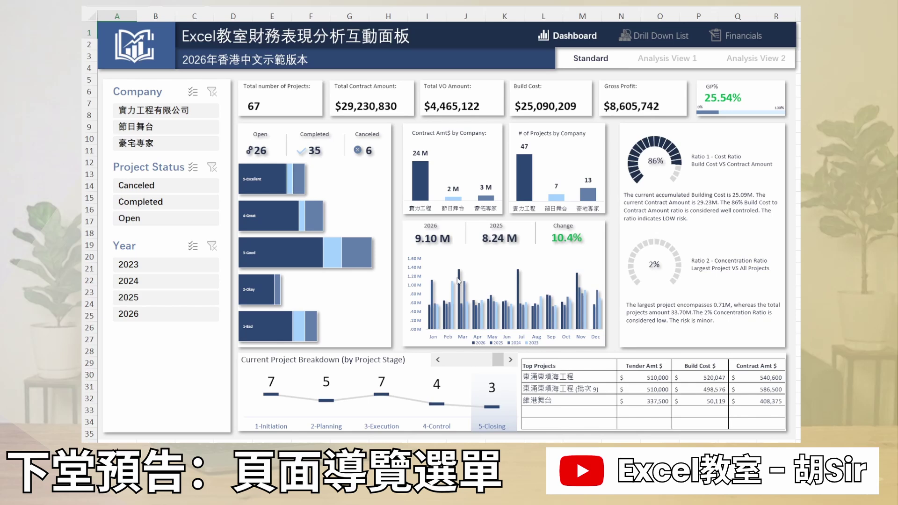
pyautogui.moveTo(458, 281)
pyautogui.moveTo(418, 199)
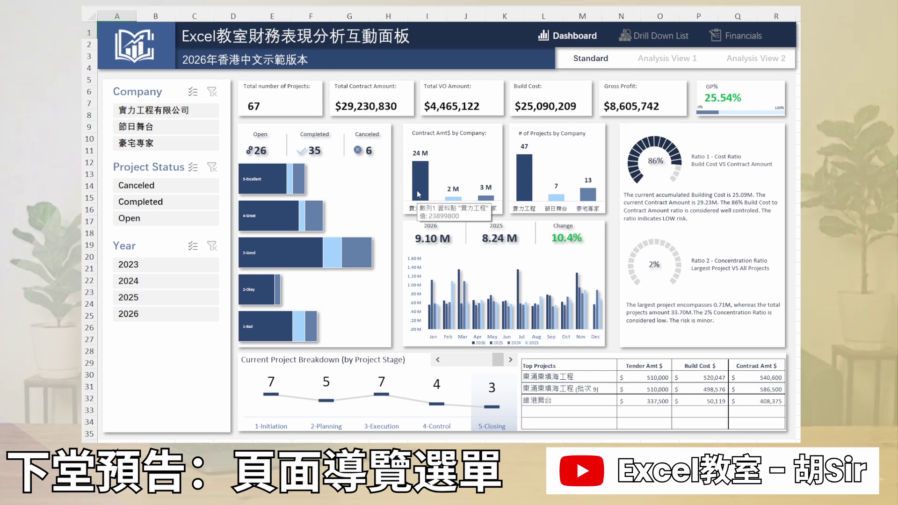
pyautogui.click(650, 37)
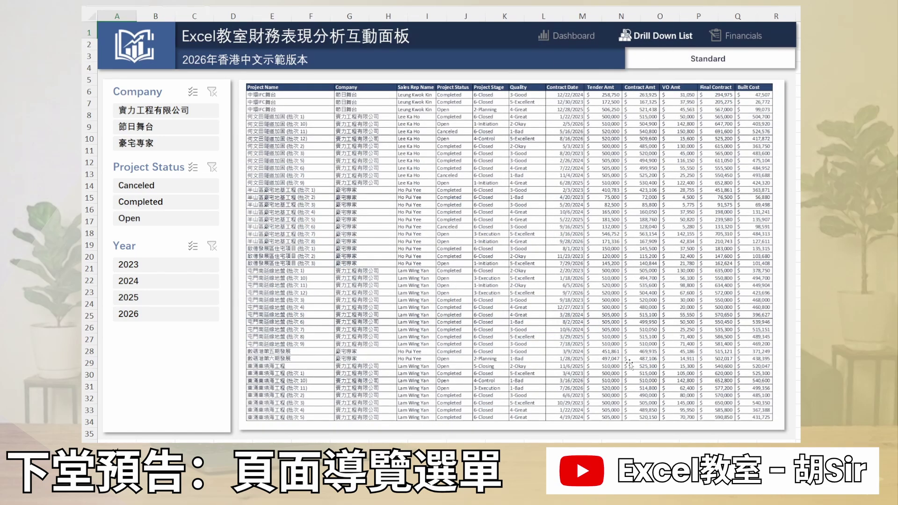
pyautogui.click(749, 41)
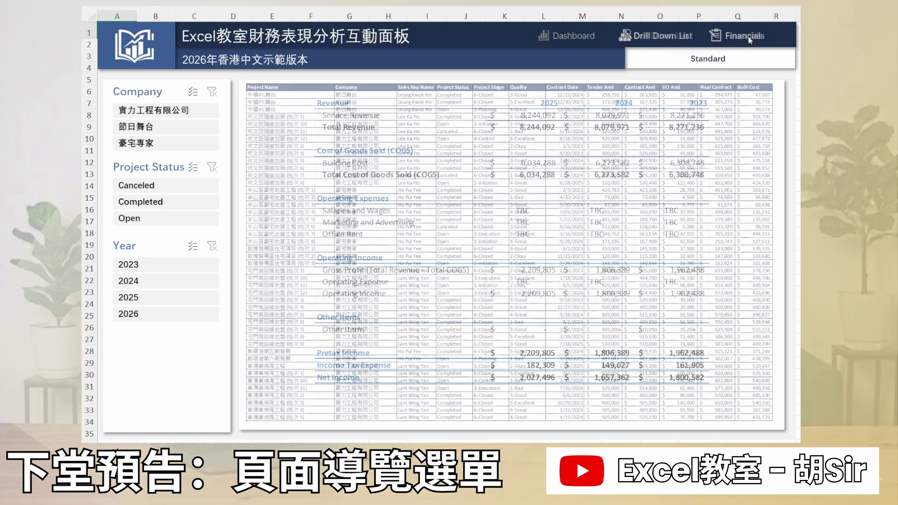